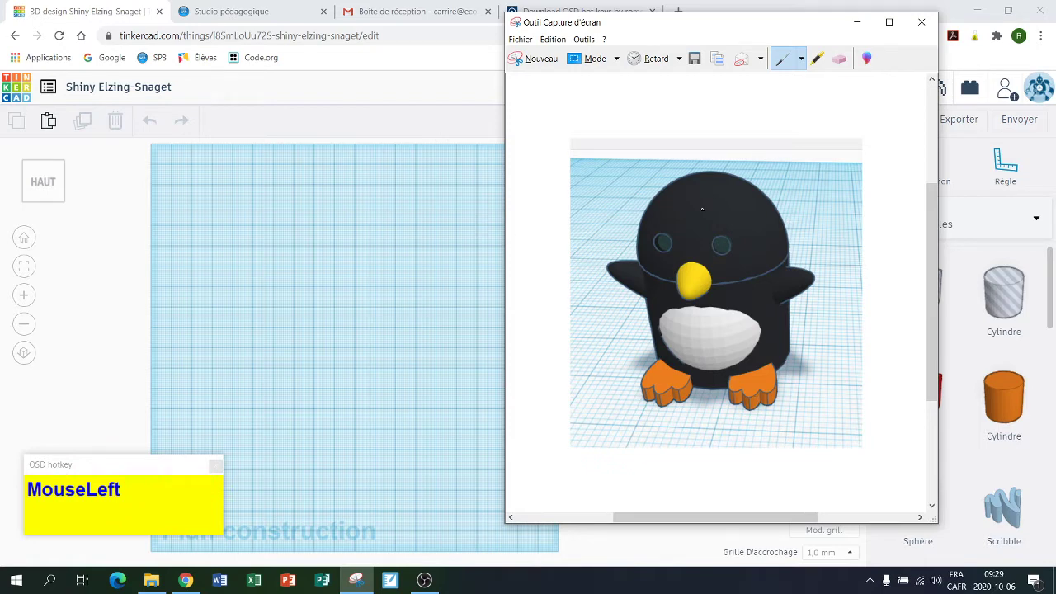
Step: Switch to Tinkercad, set the view to orthographic and place a solid cylinder at the centre of the workplane
left_click(397, 237)
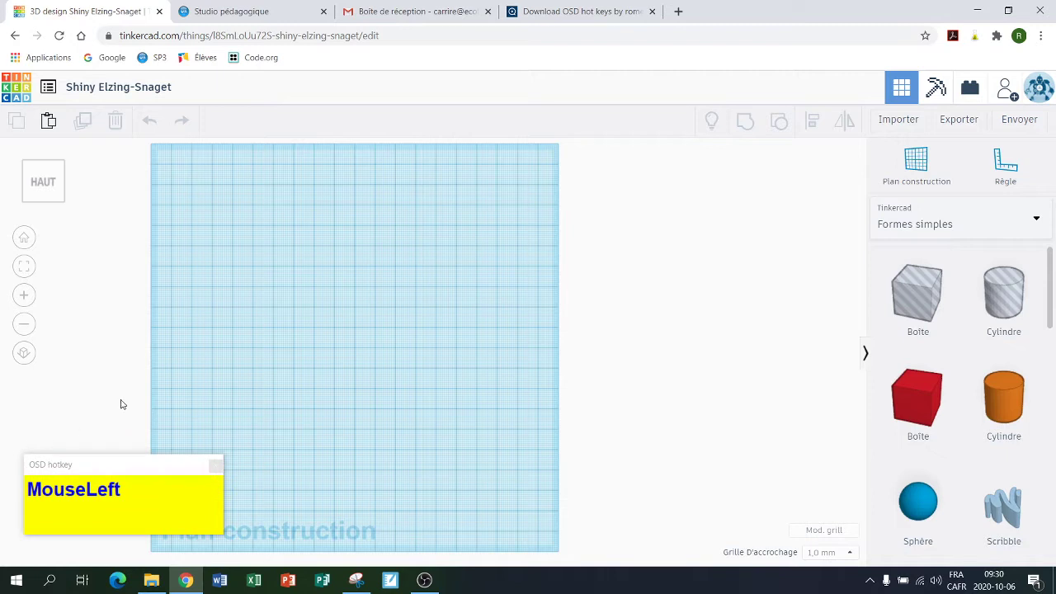
left_click(24, 355)
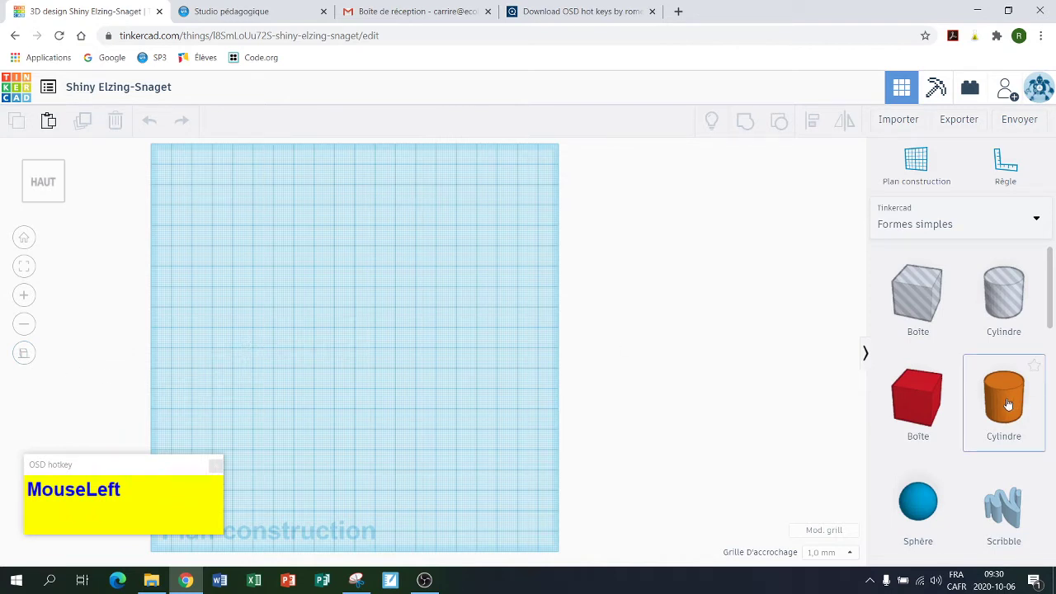
left_click_drag(1008, 404, 356, 351)
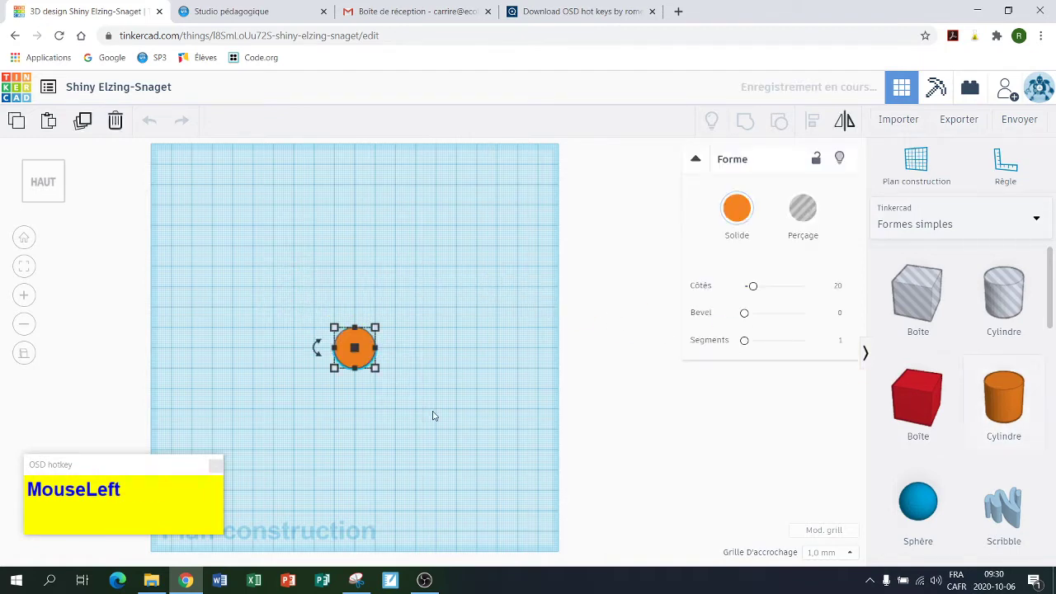
Step: Lower the cylinder's height to about 15 mm, keeping its 20 × 20 mm base
left_click(47, 202)
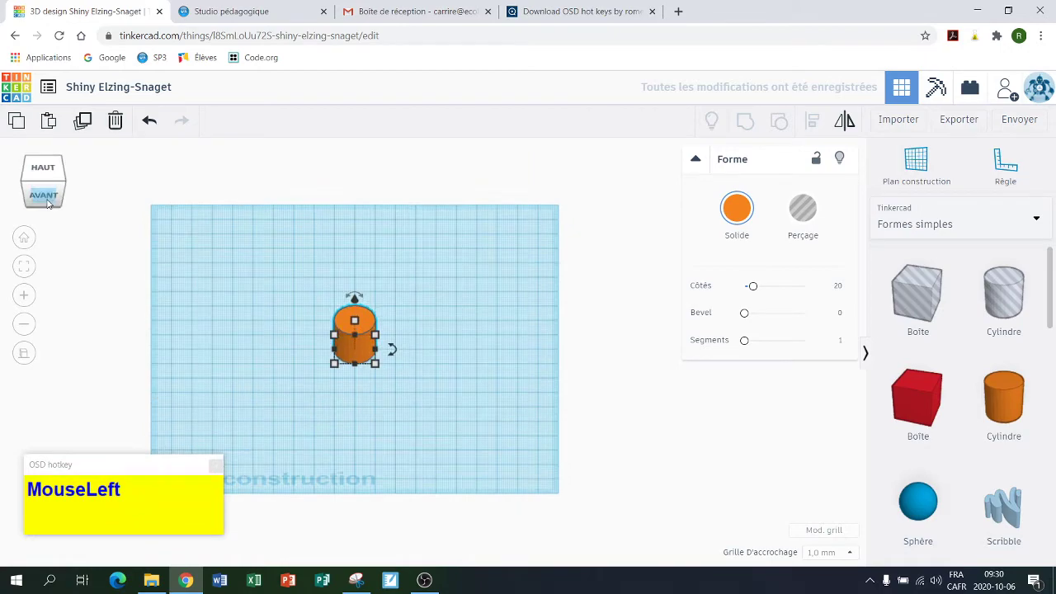
mouse_move(354, 329)
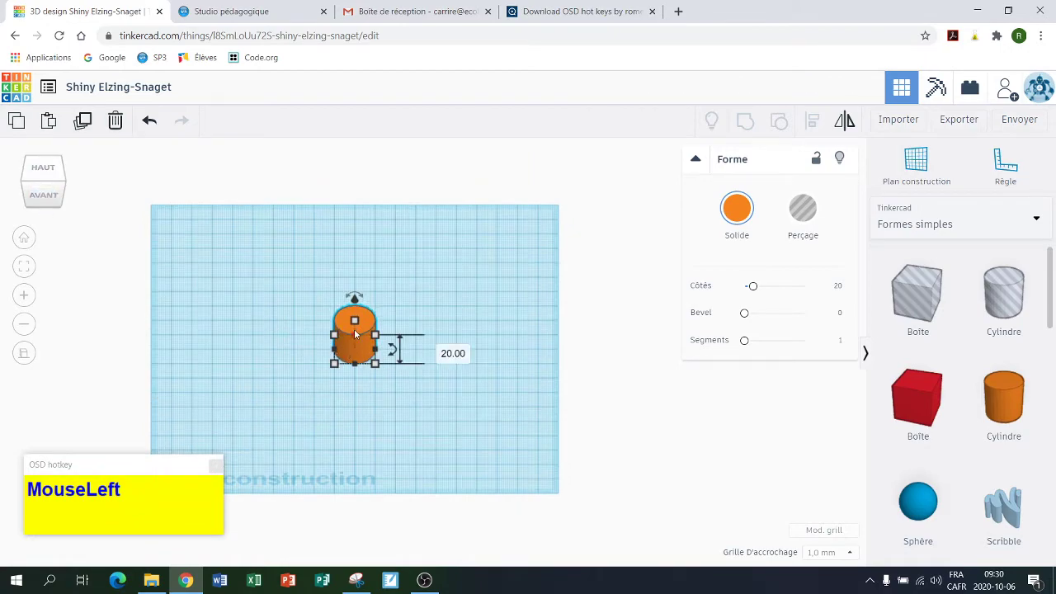
scroll(387, 378, "up", 5)
scroll(387, 377, "down", 2)
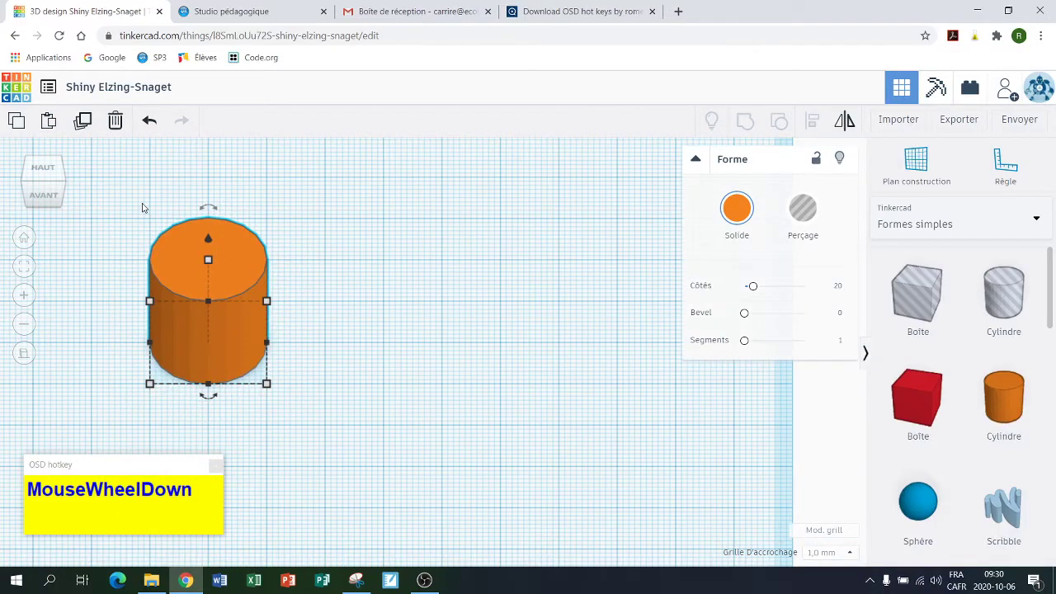
right_click_drag(142, 208, 215, 196)
middle_click_drag(213, 198, 573, 170)
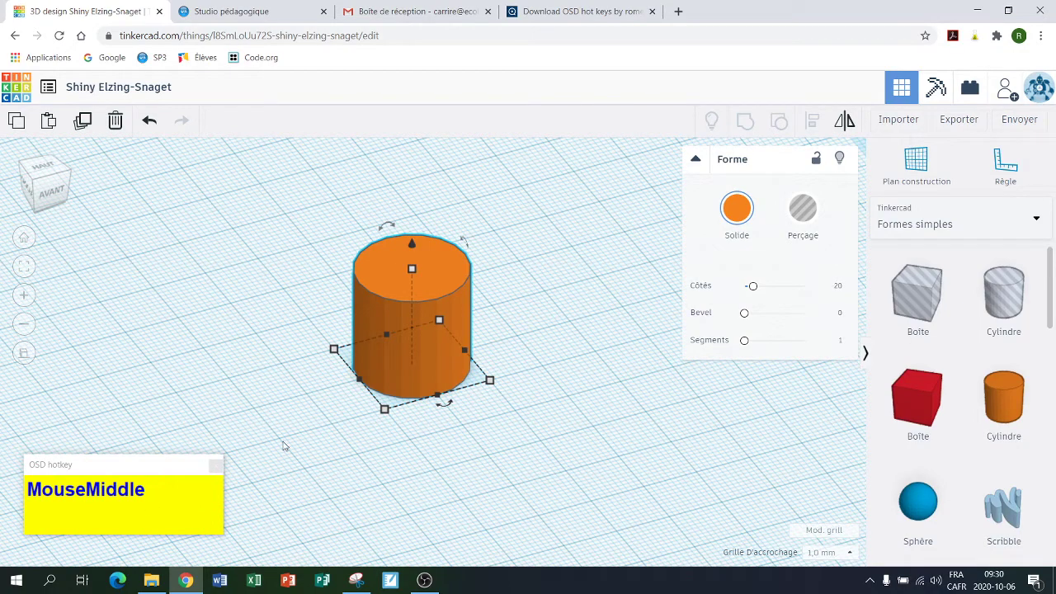
left_click_drag(412, 270, 414, 294)
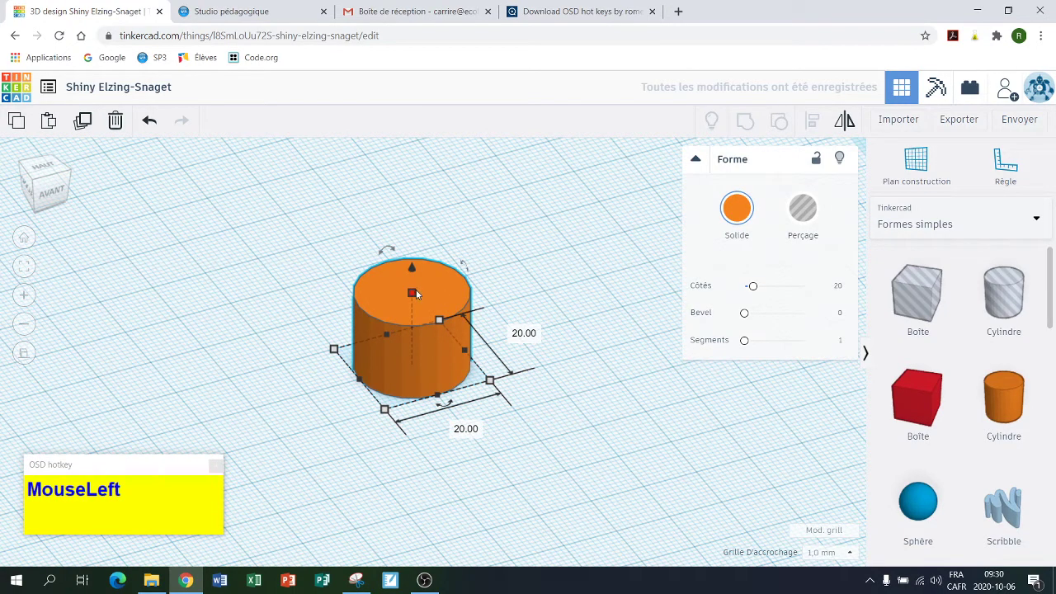
left_click(483, 449)
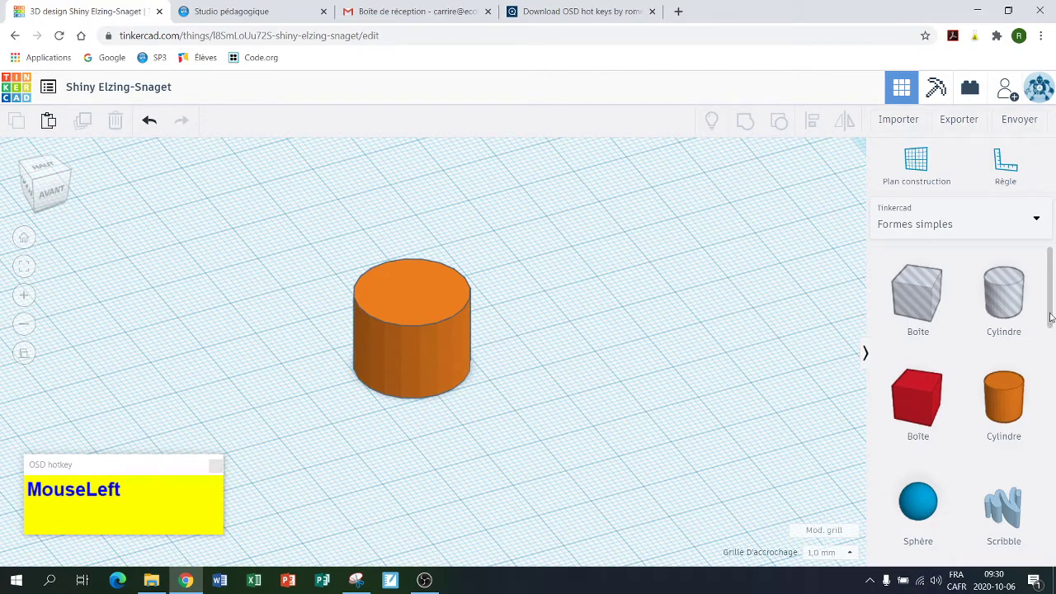
Step: Place a half sphere with a 20 × 20 mm base on the workplane beside the cylinder
left_click_drag(1051, 317, 1054, 459)
left_click(918, 363)
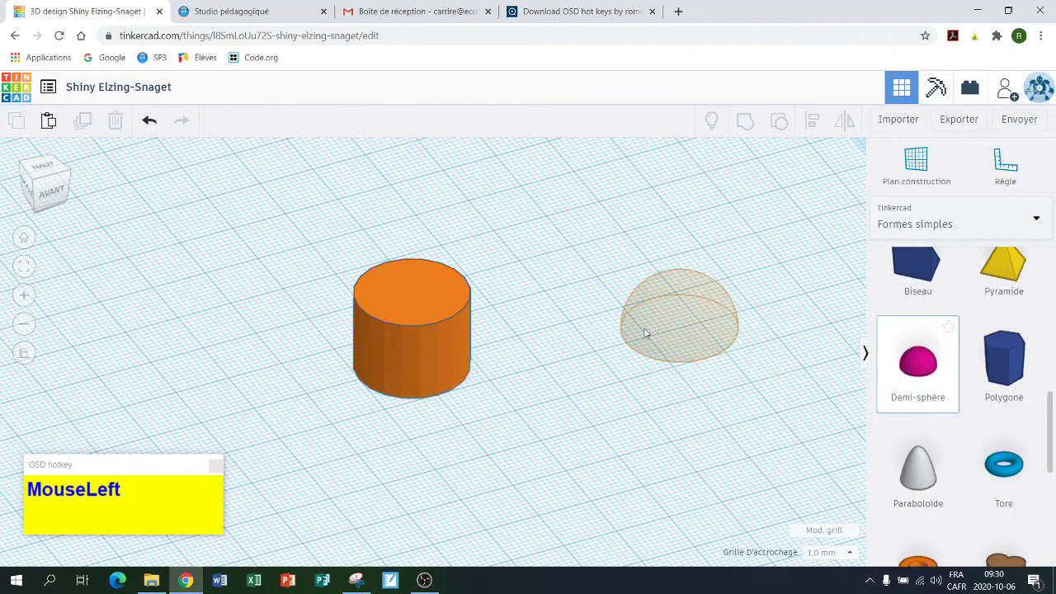
left_click_drag(646, 333, 485, 344)
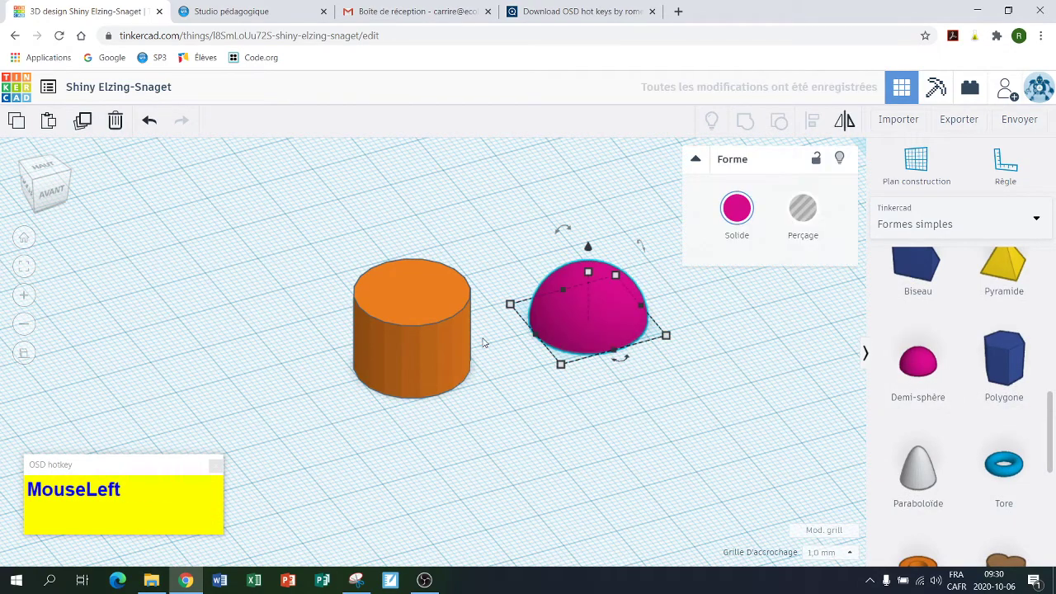
left_click(561, 367)
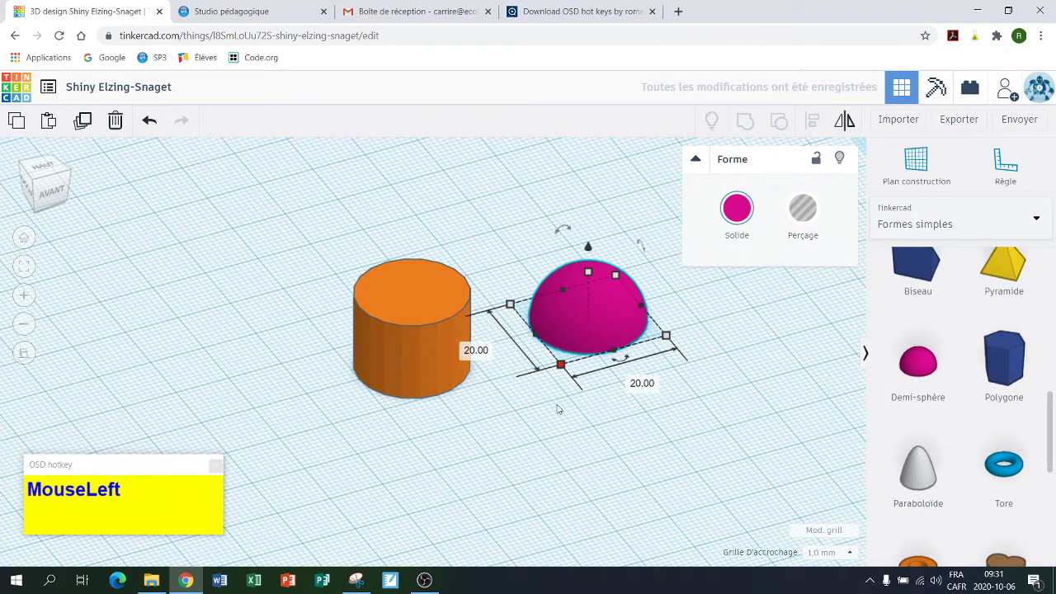
Step: In the orthographic front view, raise the half sphere 15 mm to the level of the cylinder's top face
left_click(58, 205)
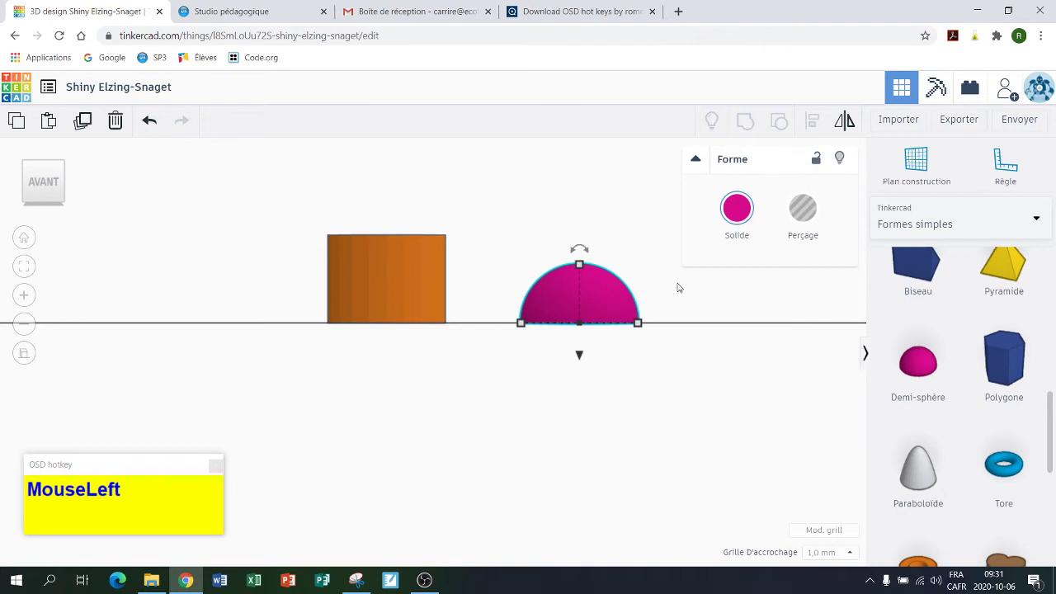
left_click(24, 353)
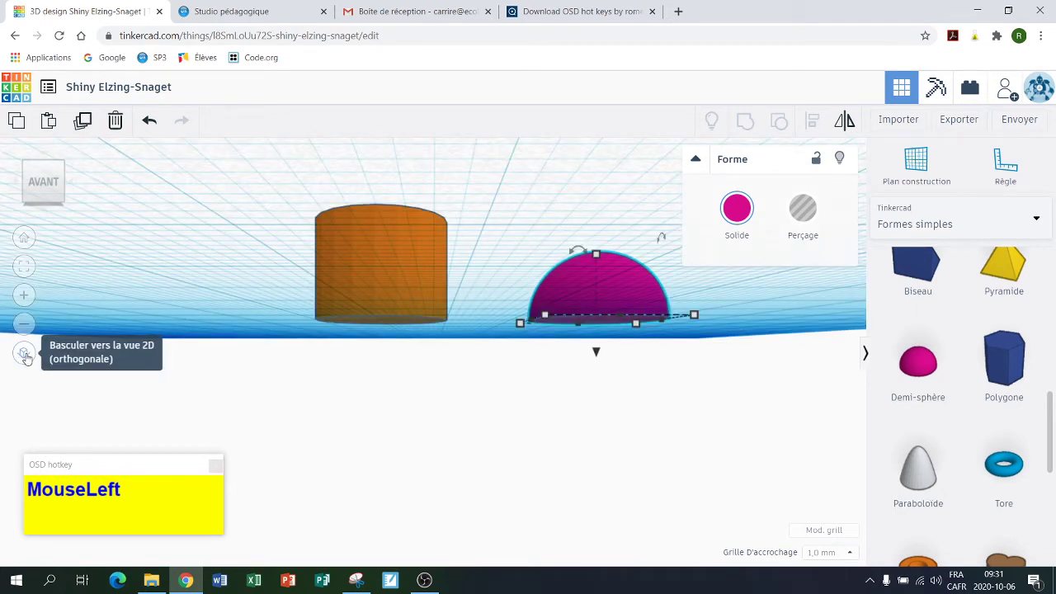
left_click(24, 354)
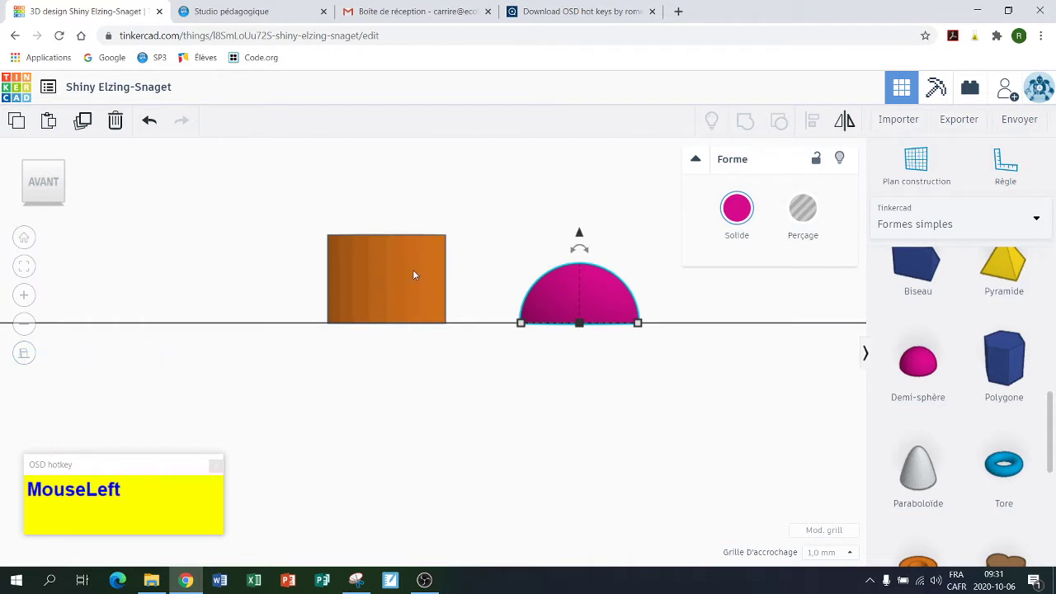
left_click_drag(579, 233, 579, 146)
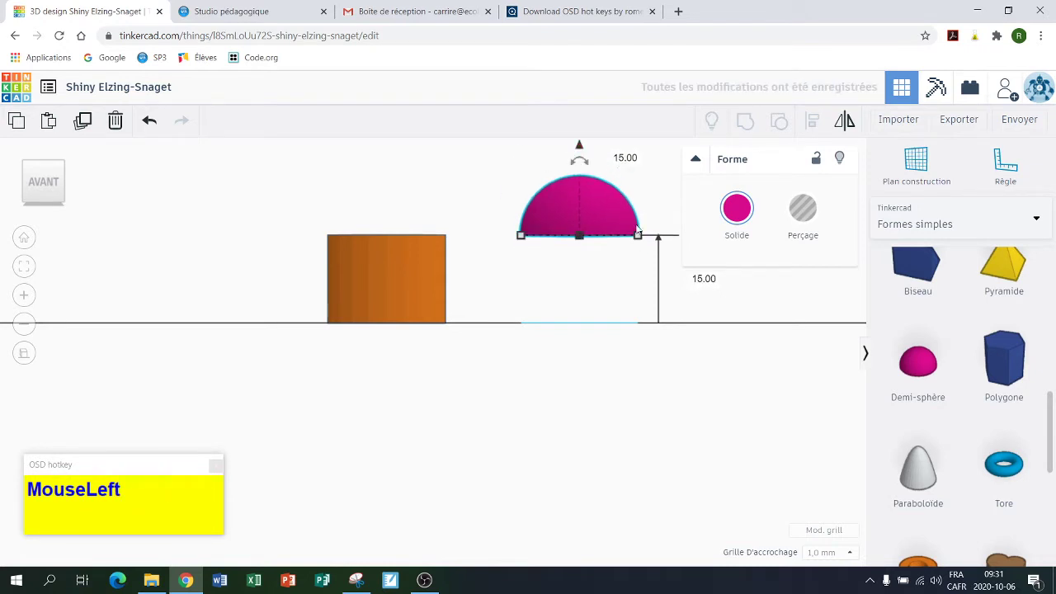
Step: Move the half sphere 33 mm sideways over the cylinder and align it front to back with the cylinder's outline
left_click_drag(610, 212, 411, 203)
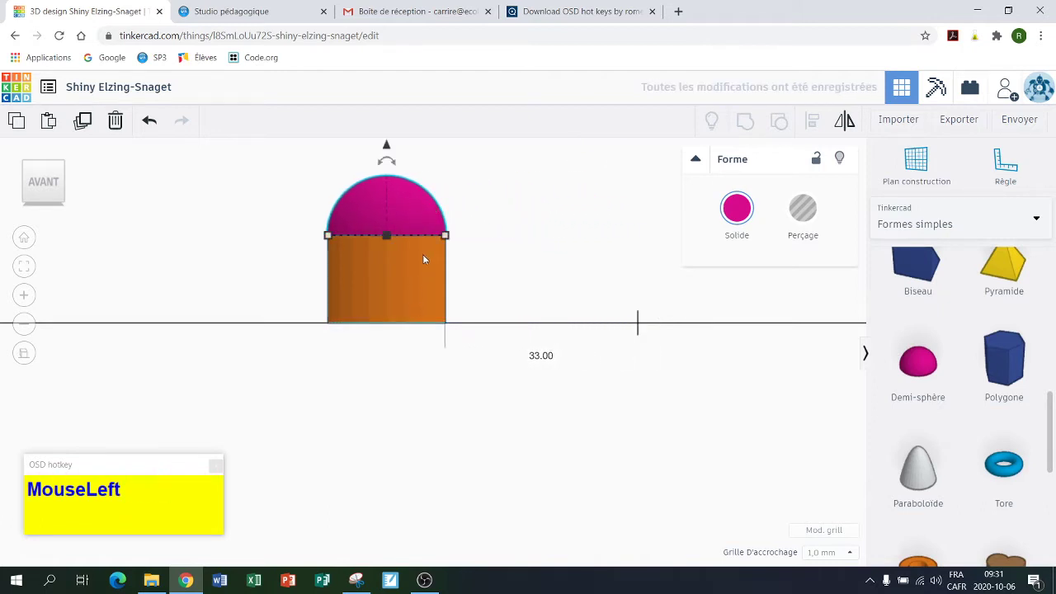
left_click(44, 156)
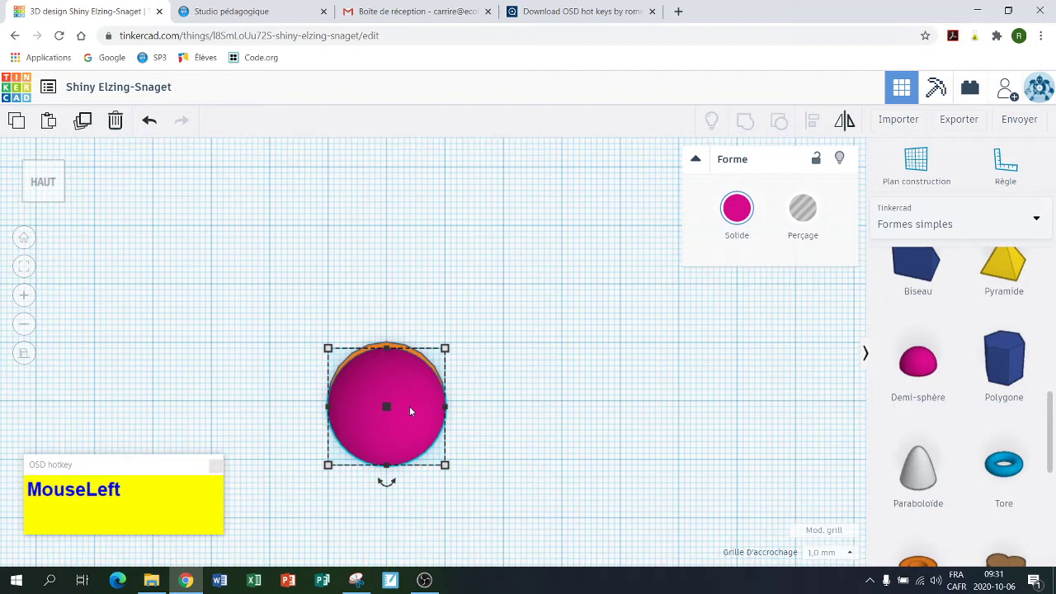
left_click_drag(409, 406, 410, 401)
left_click(499, 421)
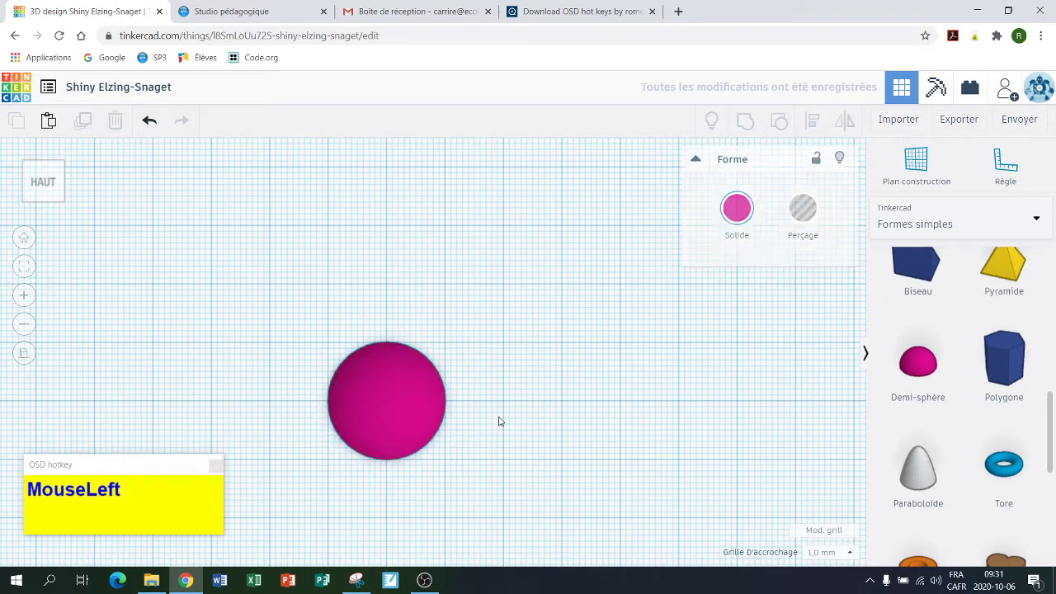
Step: Place a second solid cylinder beside the penguin body and resize its base to 3 mm wide by 10 mm deep
left_click(47, 203)
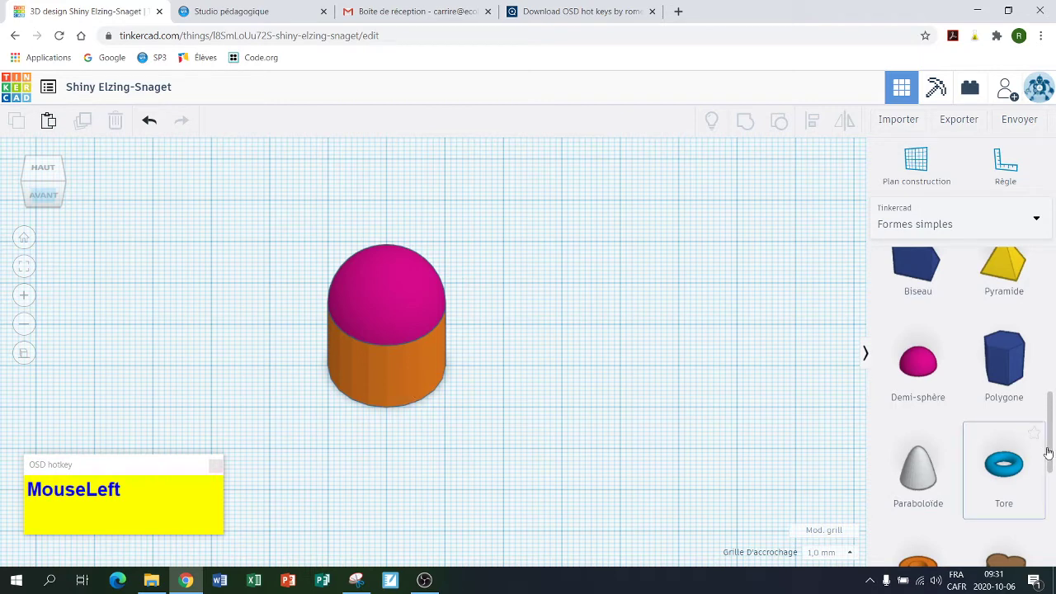
left_click_drag(1050, 449, 1053, 295)
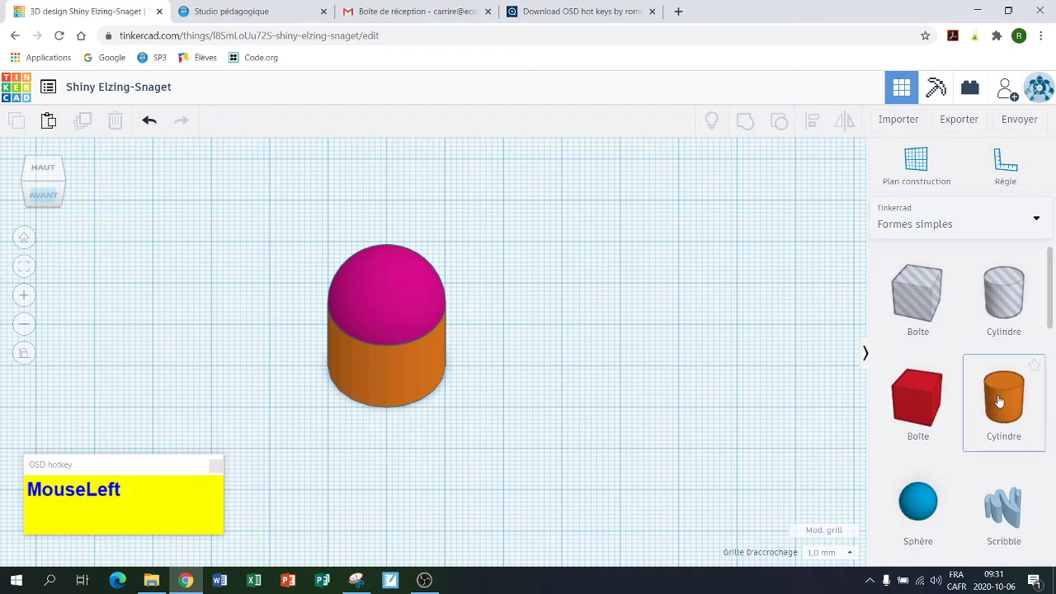
left_click_drag(1001, 401, 559, 390)
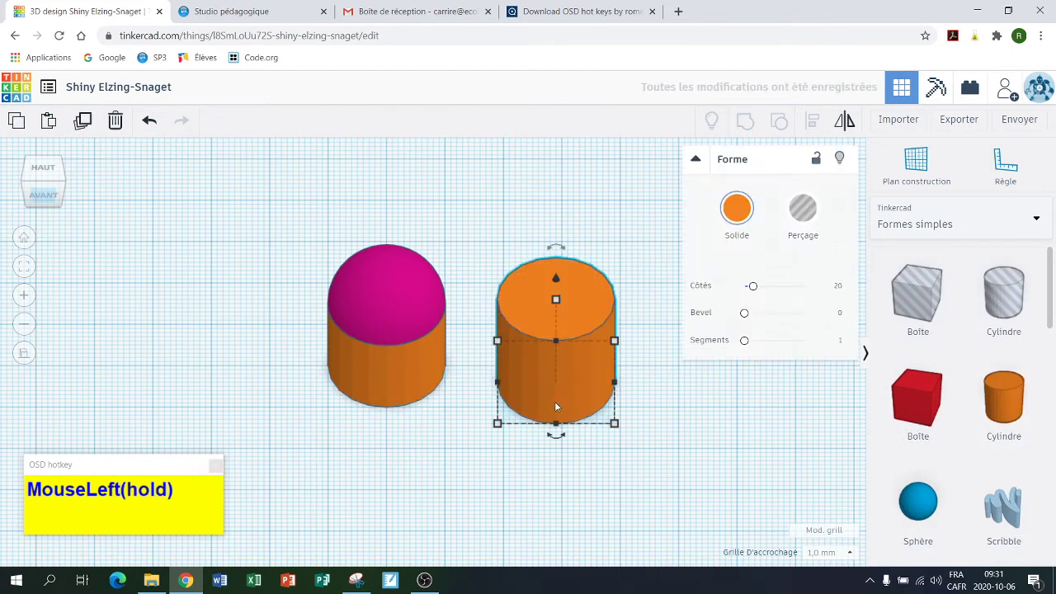
left_click_drag(614, 425, 514, 385)
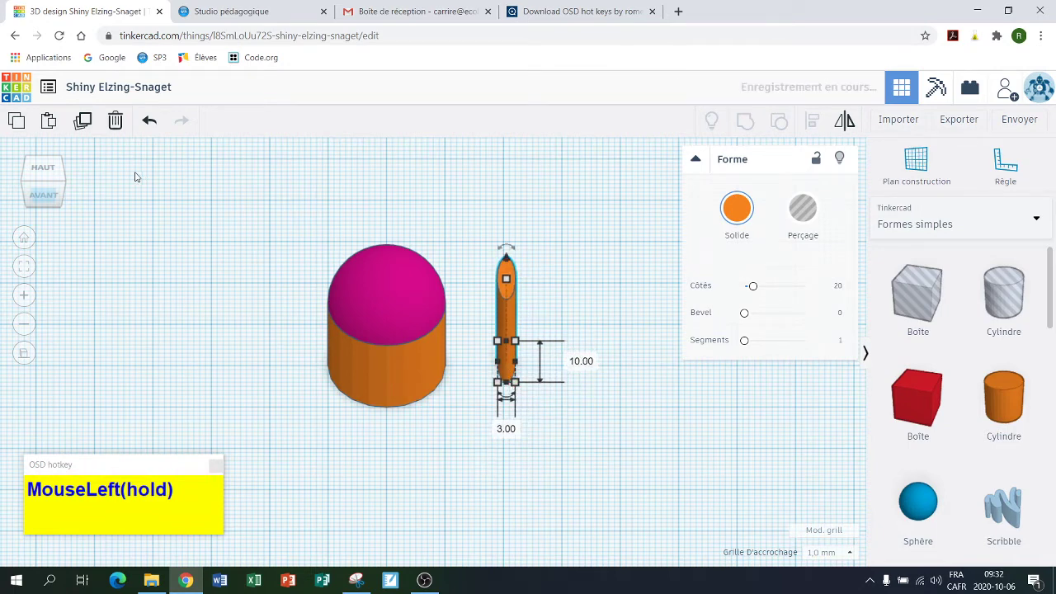
Step: Copy the narrow elliptical cylinder and paste it twice to make three overlapping toes side by side
left_click(40, 172)
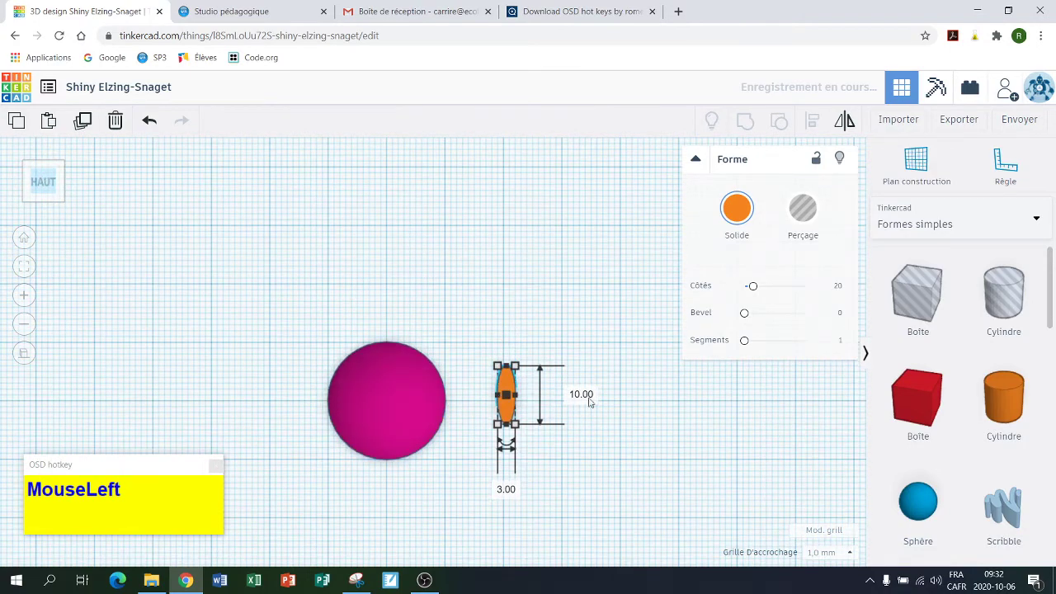
scroll(495, 396, "up", 3)
scroll(495, 401, "up", 4)
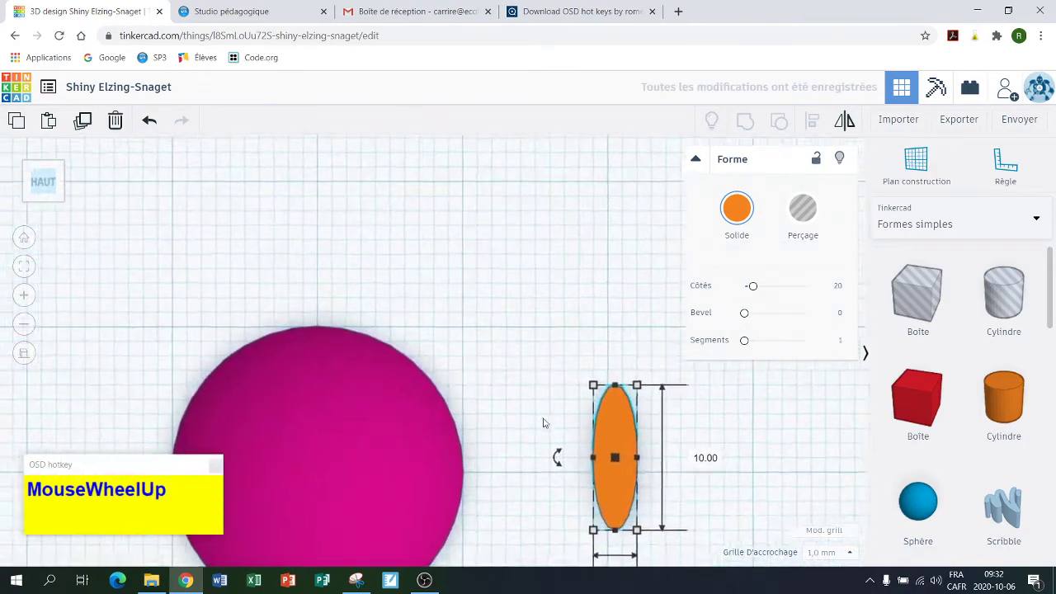
middle_click_drag(545, 405, 160, 320)
scroll(507, 412, "up", 2)
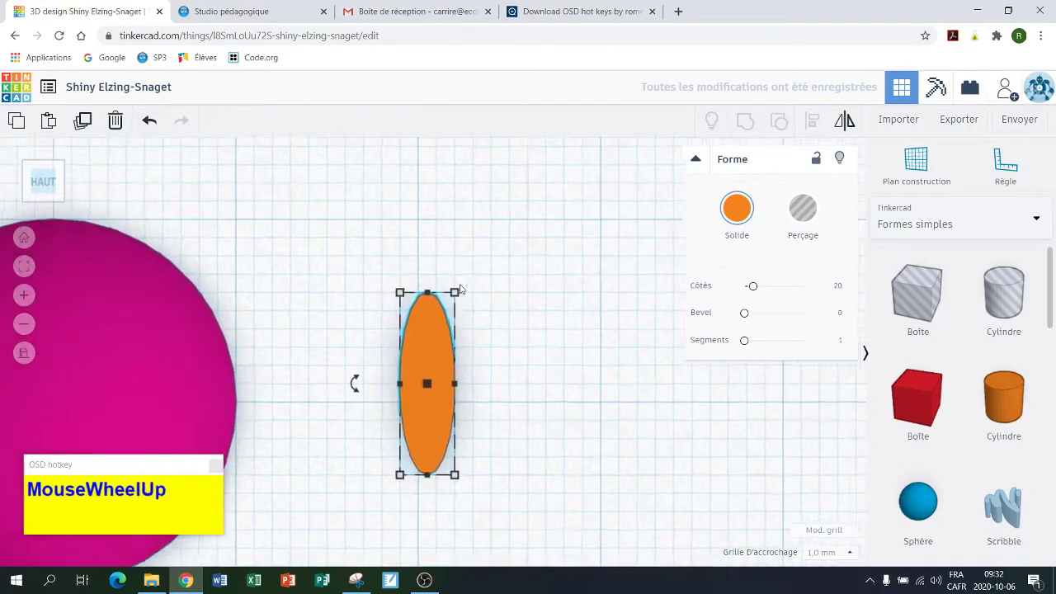
scroll(529, 425, "up", 1)
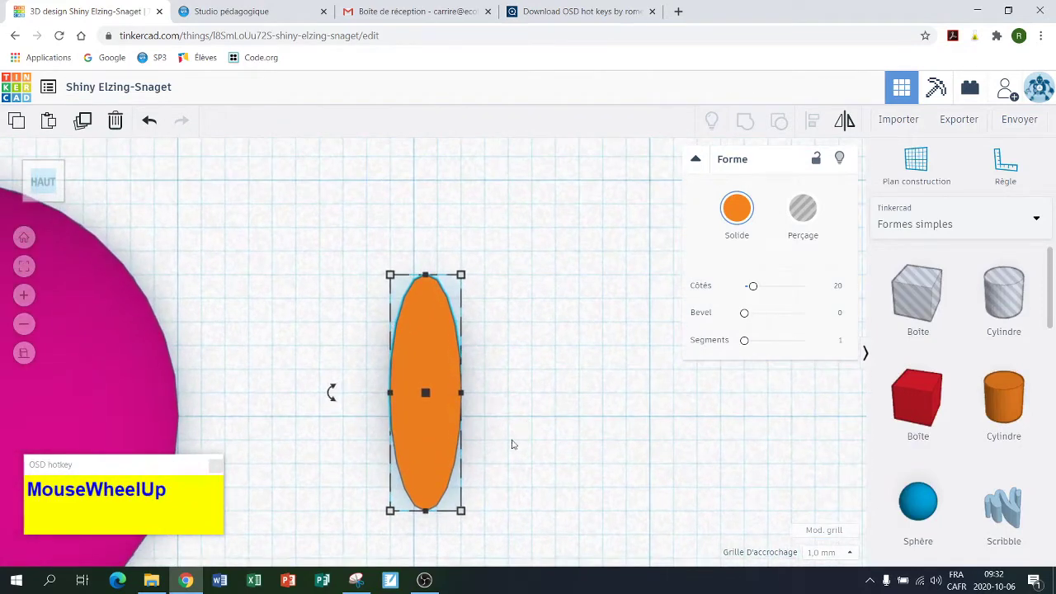
left_click(444, 450)
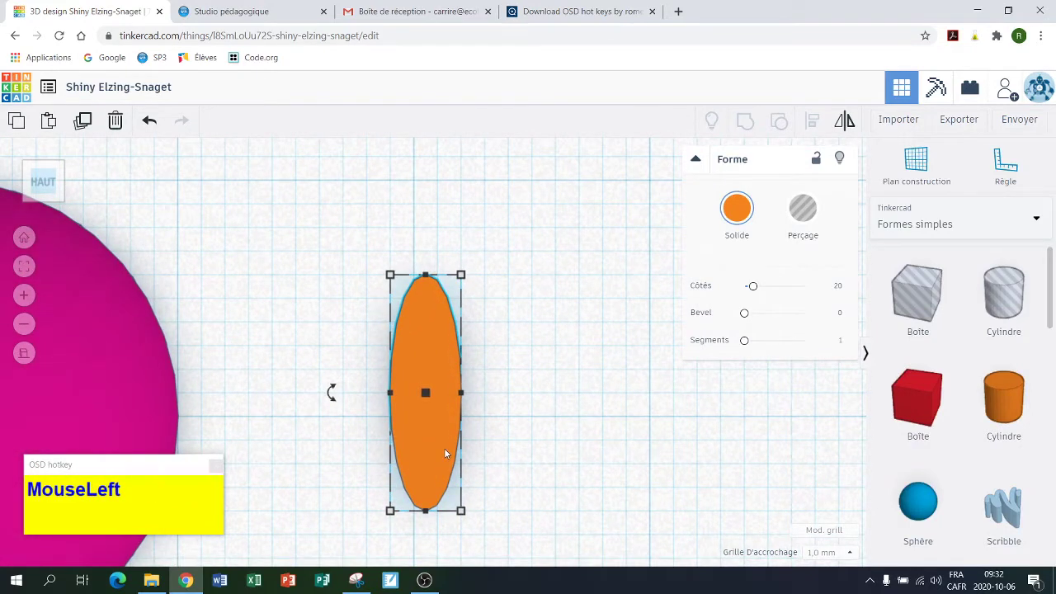
key("ctrl")
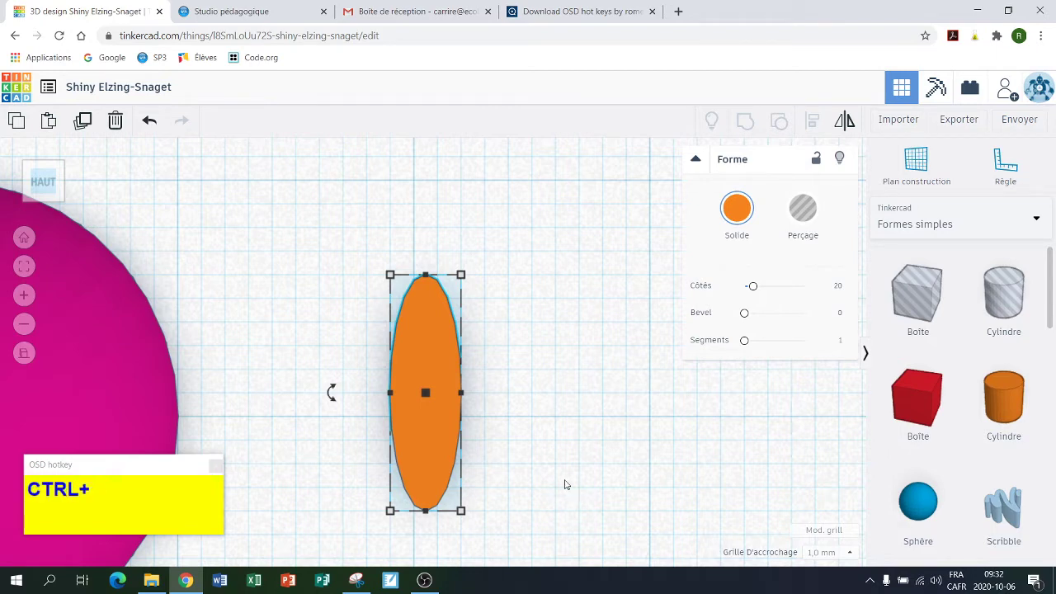
key("ctrl+v")
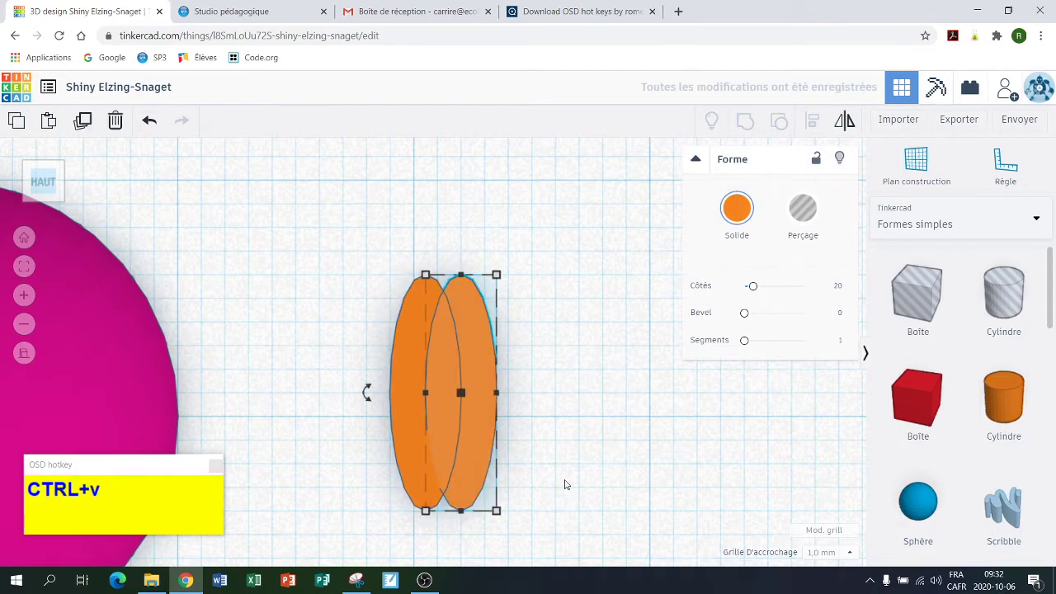
key("ctrl+v")
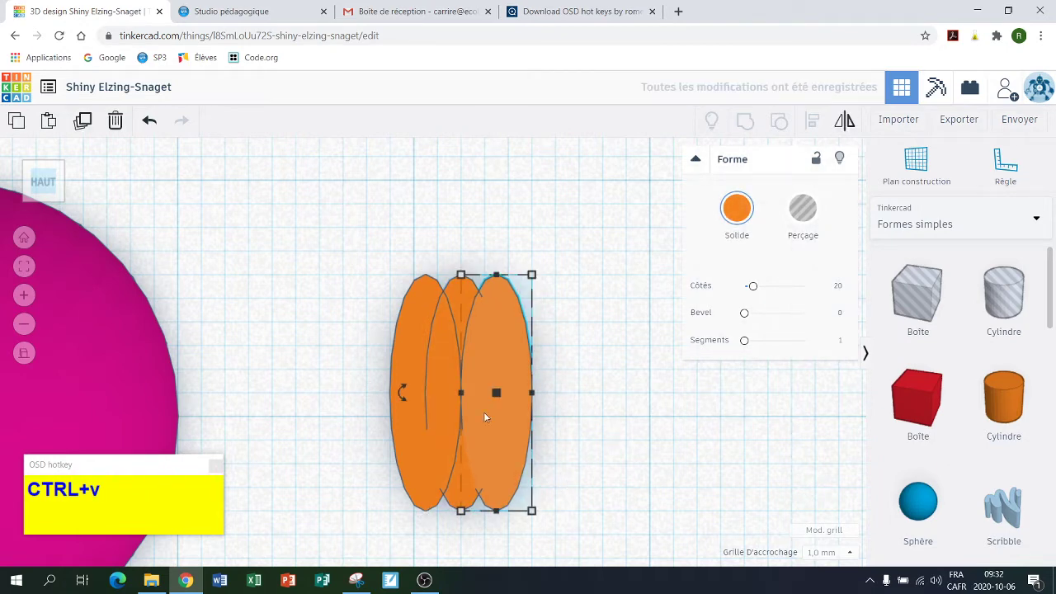
Step: Rotate the leftmost toe by -10° in the workplane
left_click(411, 314)
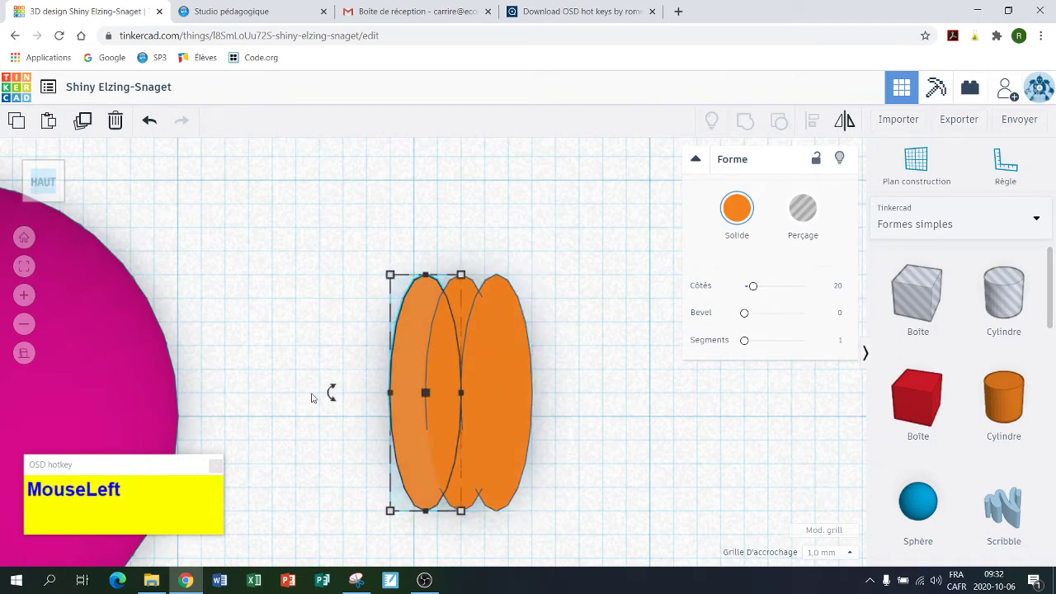
mouse_move(331, 394)
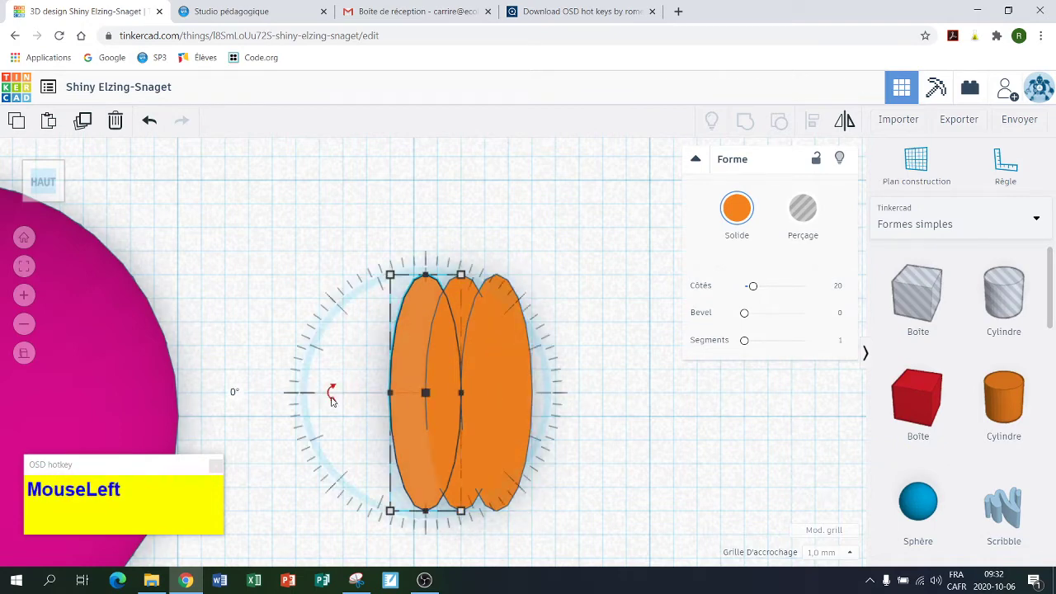
mouse_move(330, 396)
left_mouse_down()
mouse_move(294, 389)
mouse_move(293, 380)
left_mouse_up()
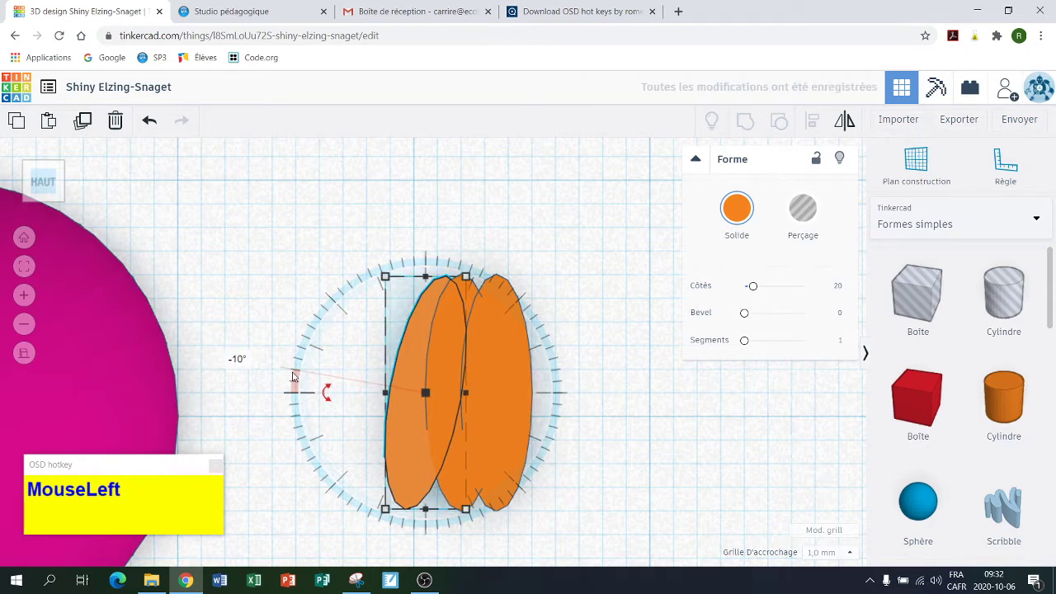
Step: Rotate the rightmost toe by 10° in the workplane
left_click(511, 424)
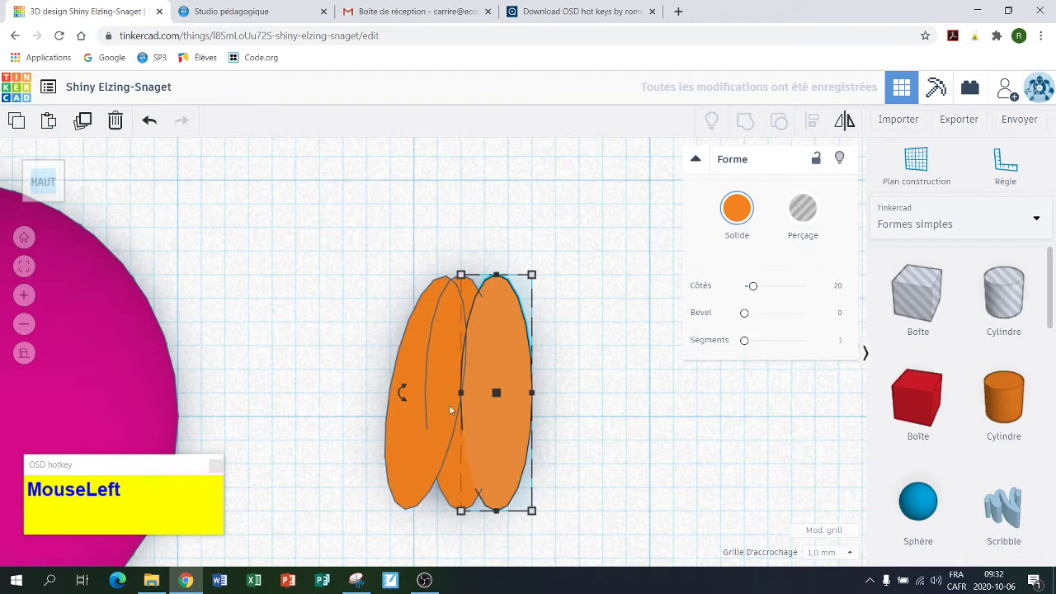
mouse_move(403, 401)
left_click_drag(403, 401, 363, 428)
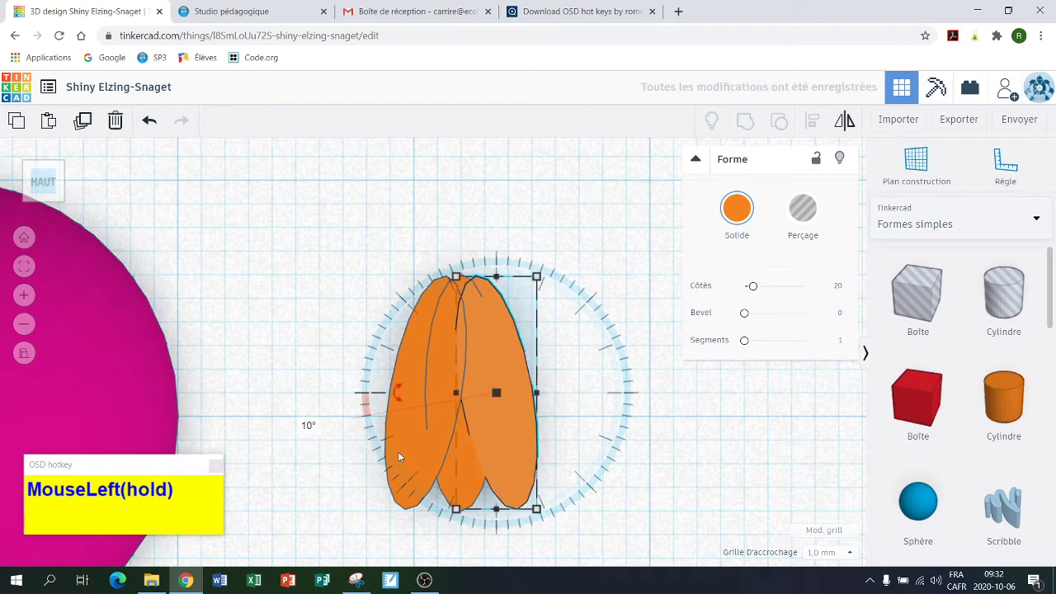
left_click(315, 462)
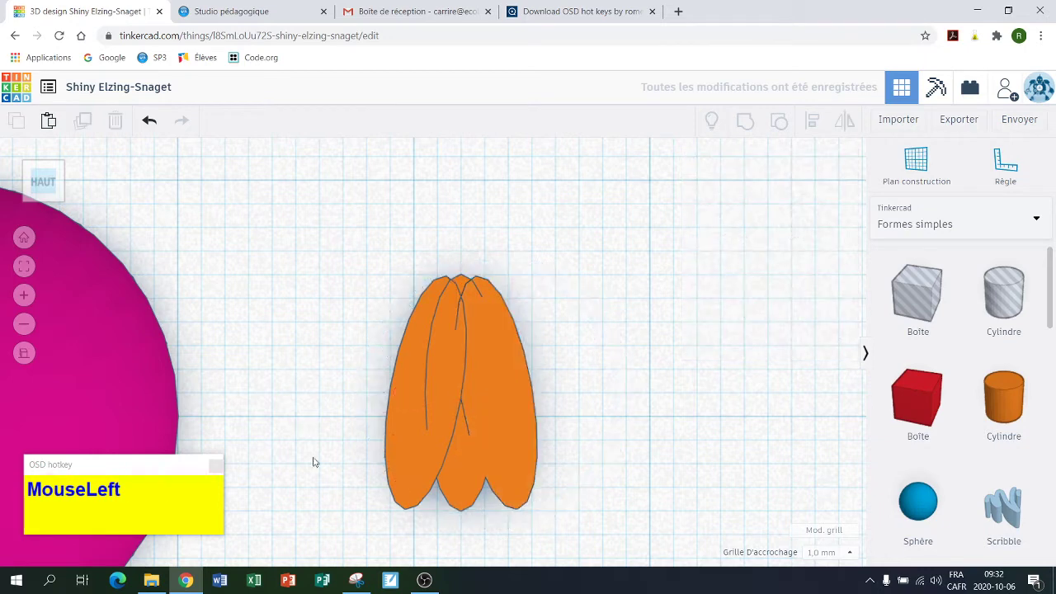
Step: Set the snap grid to 0.5 mm and move the middle toe about 1.5 mm forward, centred between the outer toes
left_click(458, 483)
left_click_drag(457, 482, 453, 498)
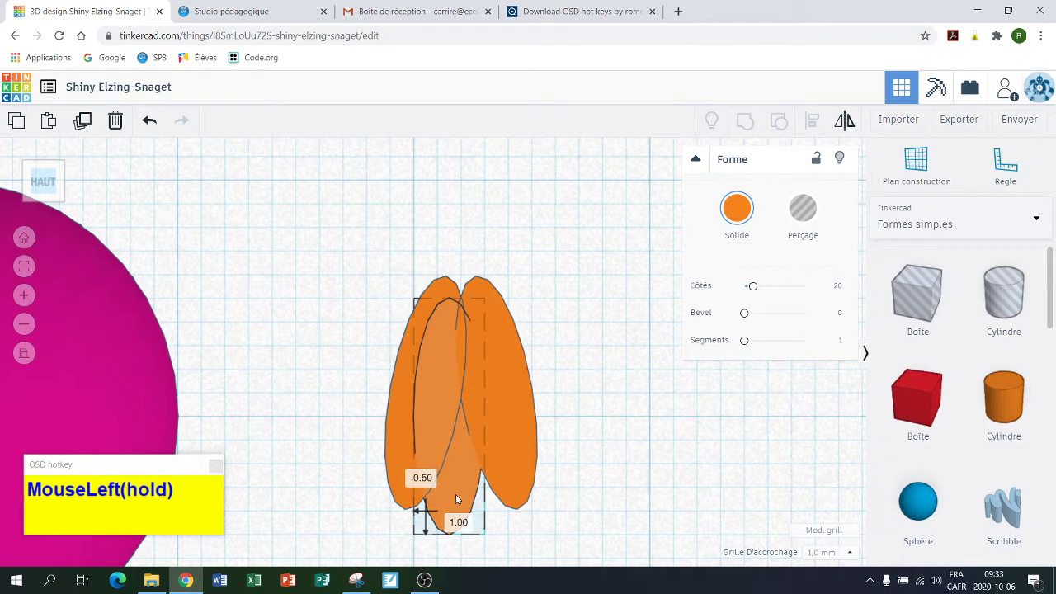
mouse_move(456, 494)
left_mouse_down()
mouse_move(465, 499)
mouse_move(452, 504)
left_mouse_up()
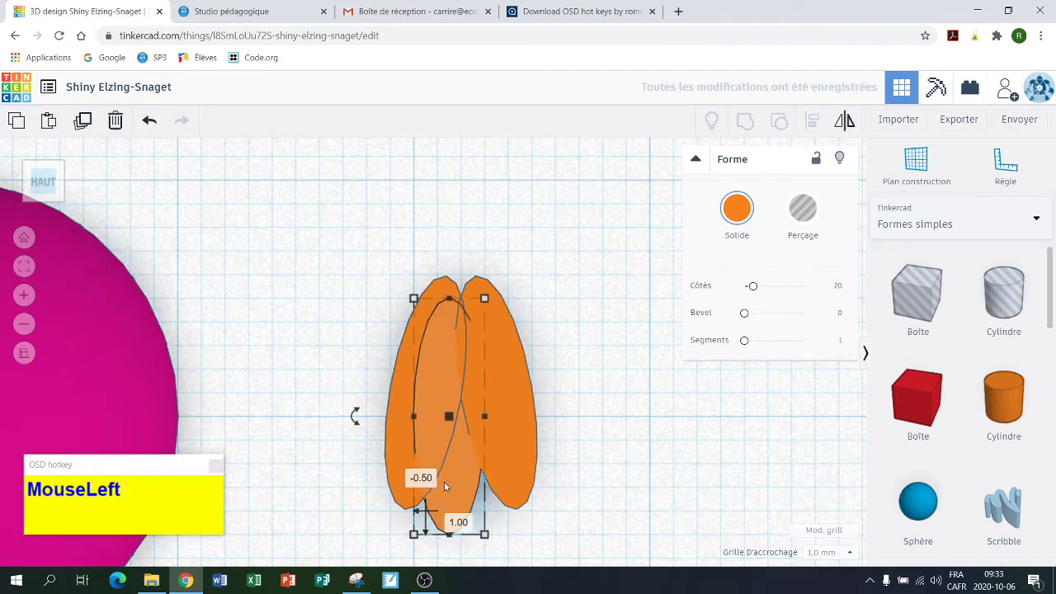
left_click(849, 552)
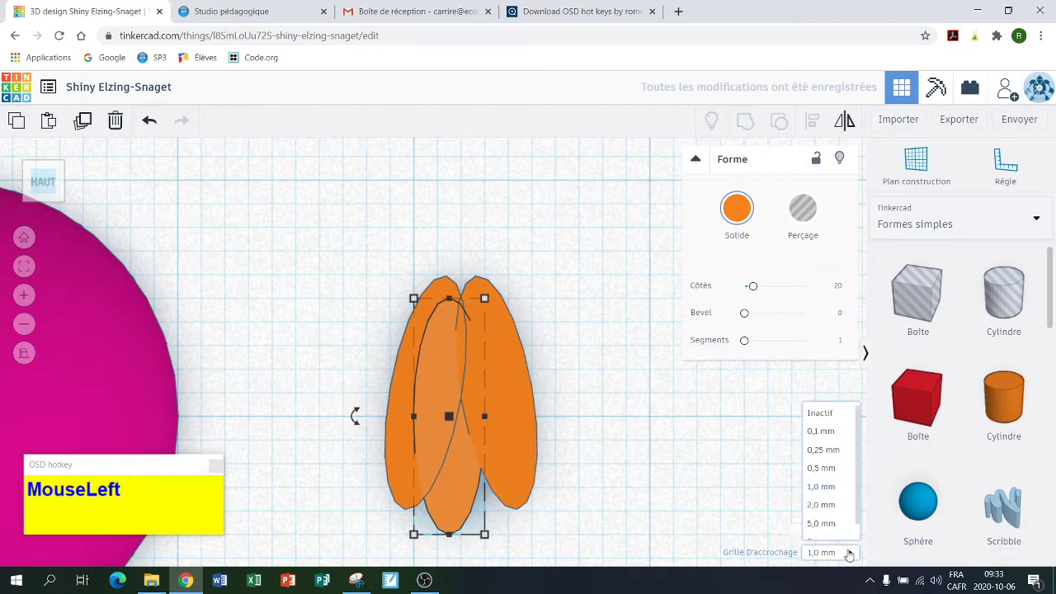
left_click(835, 469)
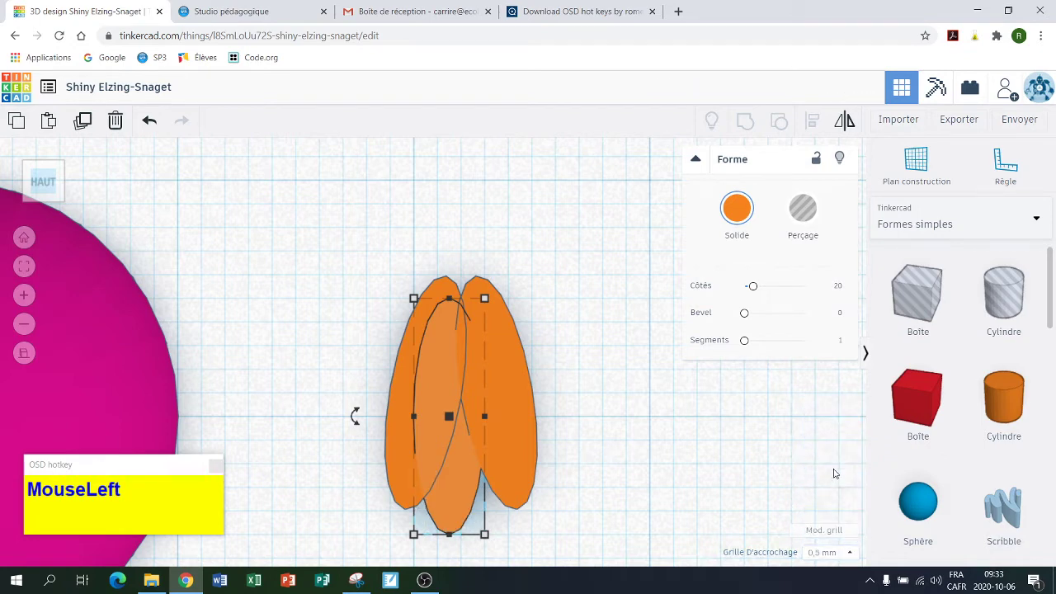
left_click_drag(448, 495, 455, 500)
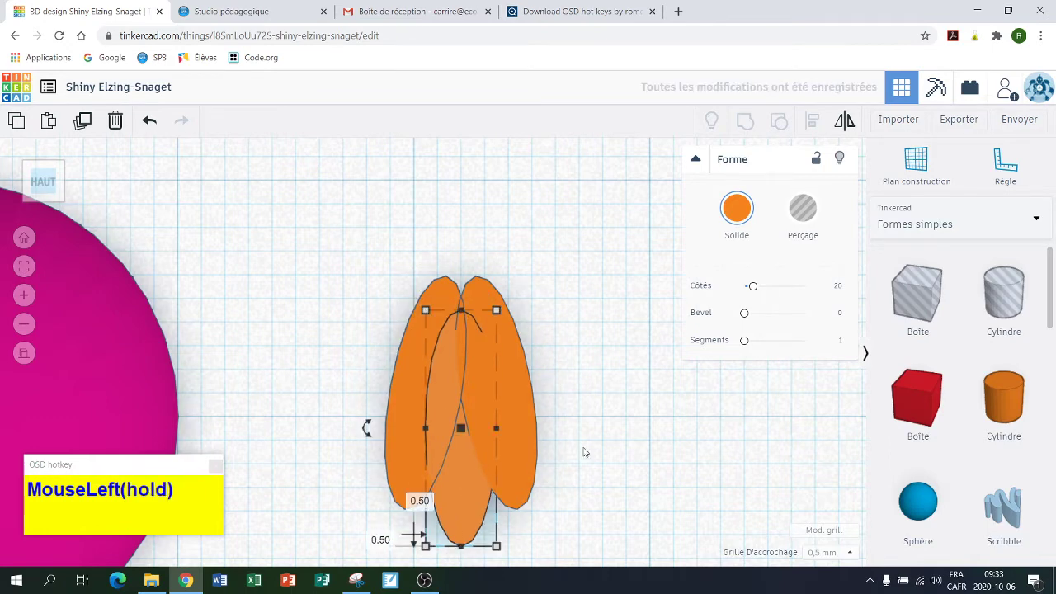
left_click(583, 453)
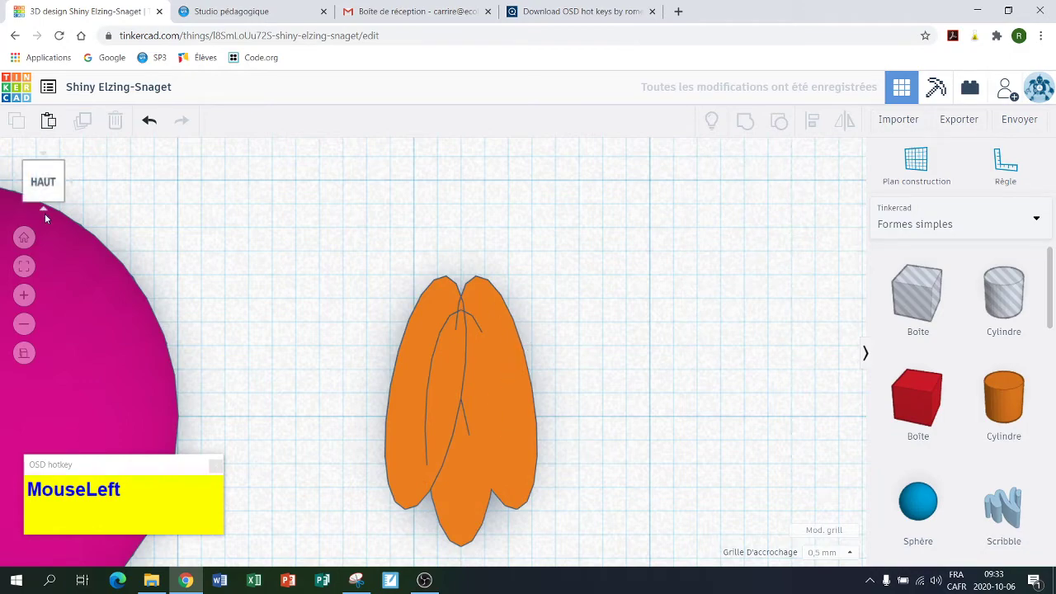
Step: Reduce the height of all three toes together to 1.5 mm
left_click(44, 208)
scroll(382, 265, "down", 3)
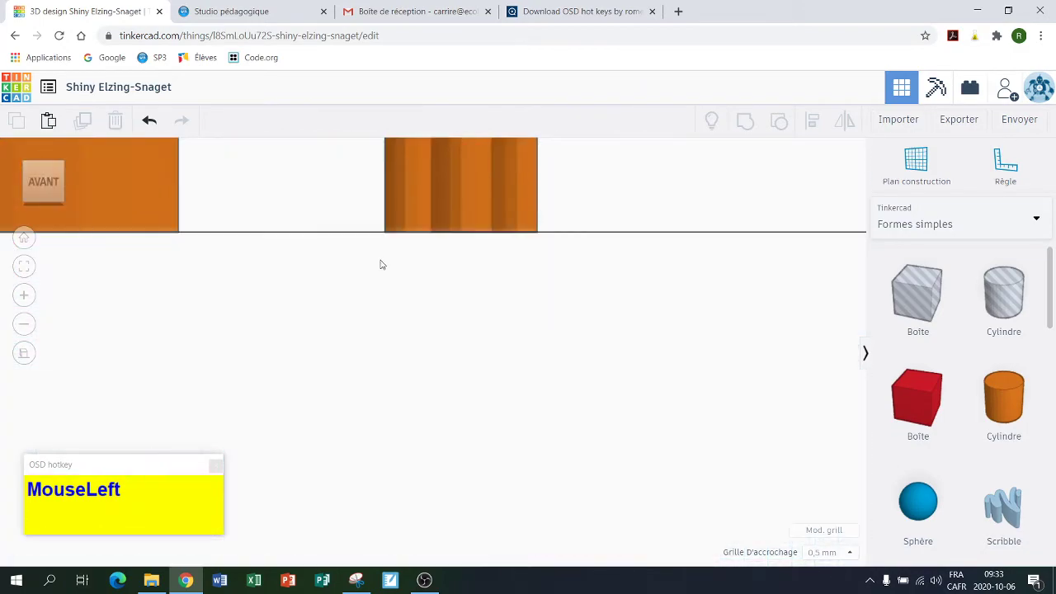
scroll(382, 265, "down", 2)
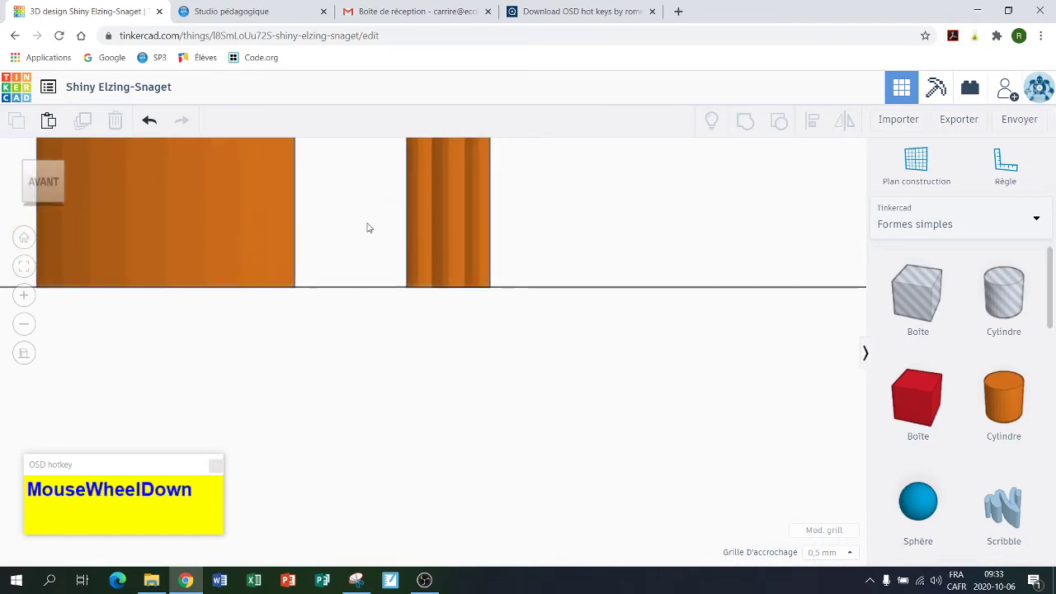
right_click_drag(369, 227, 366, 255)
left_click(69, 200)
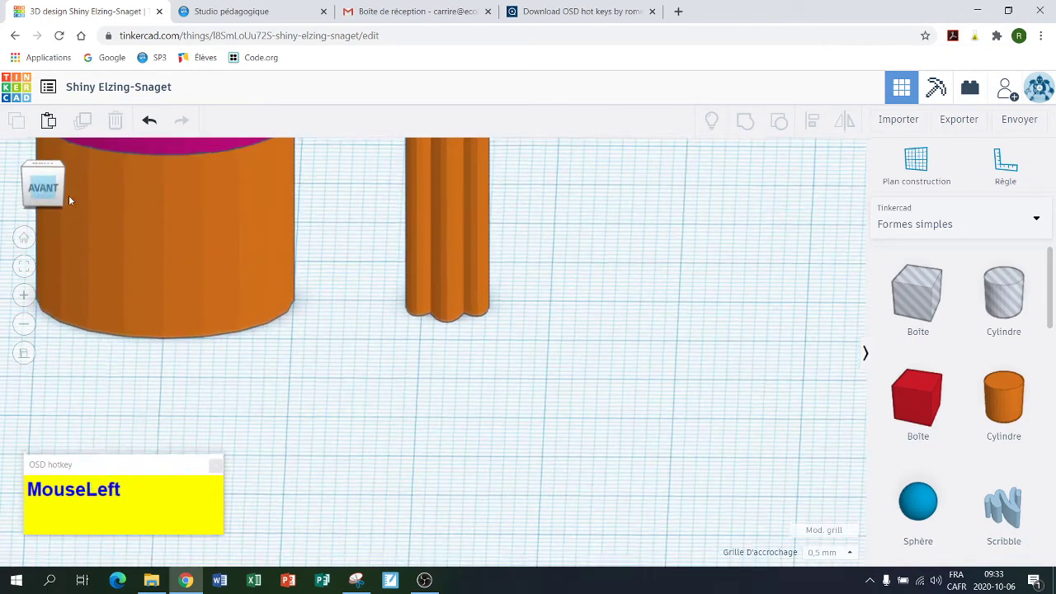
middle_click_drag(401, 278, 373, 454)
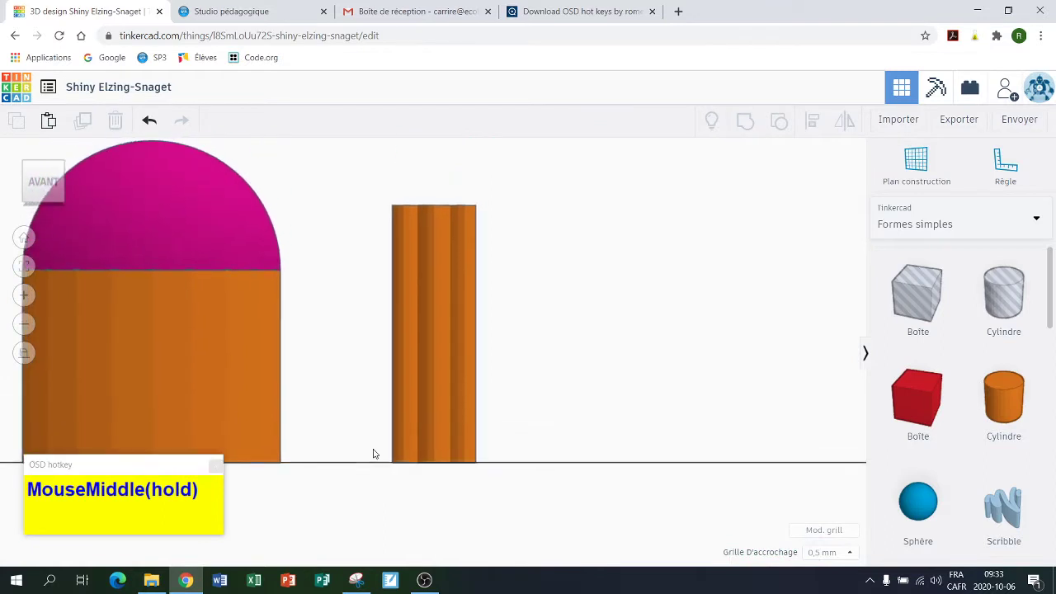
left_click(399, 243)
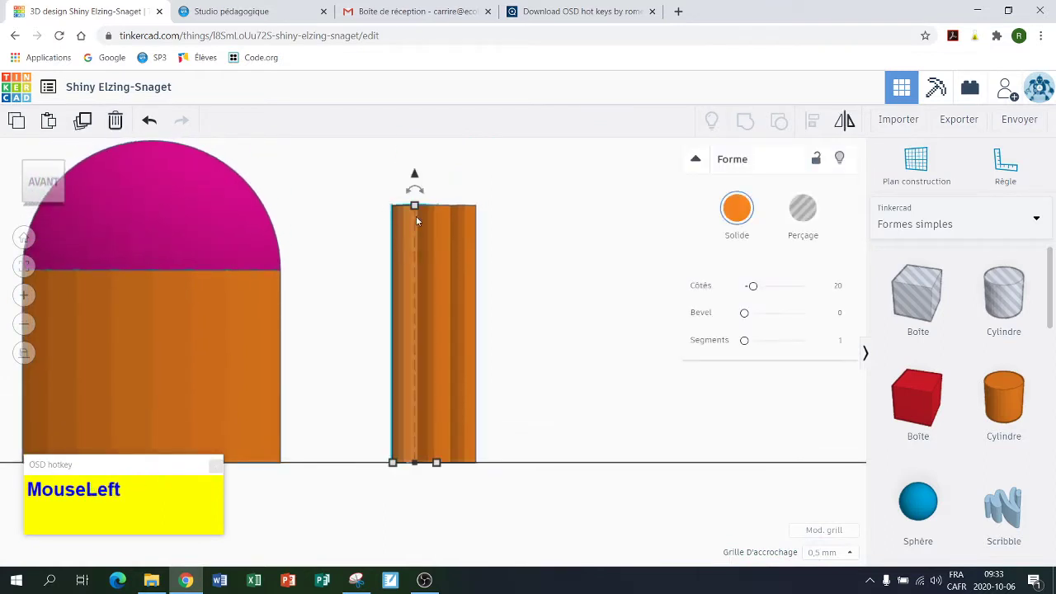
left_click(437, 232)
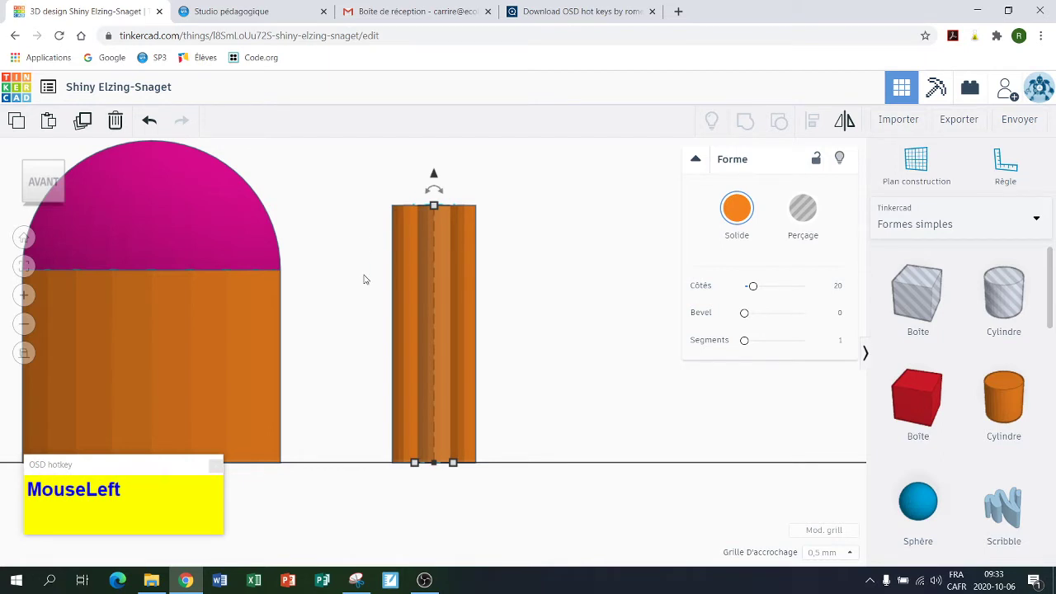
left_click(404, 250, "shift")
left_click(464, 259, "shift")
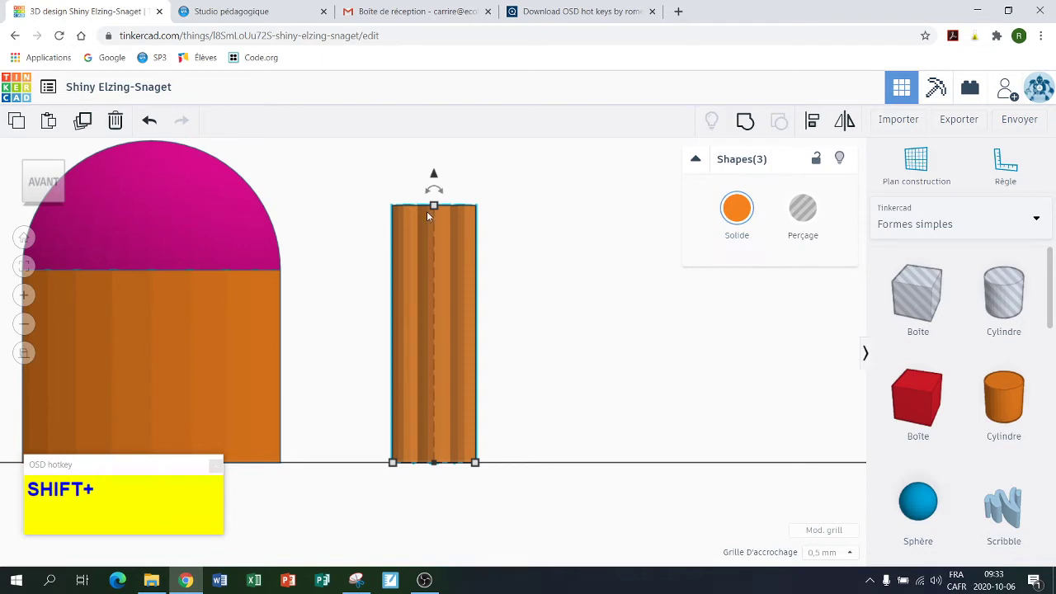
left_click_drag(433, 206, 427, 446)
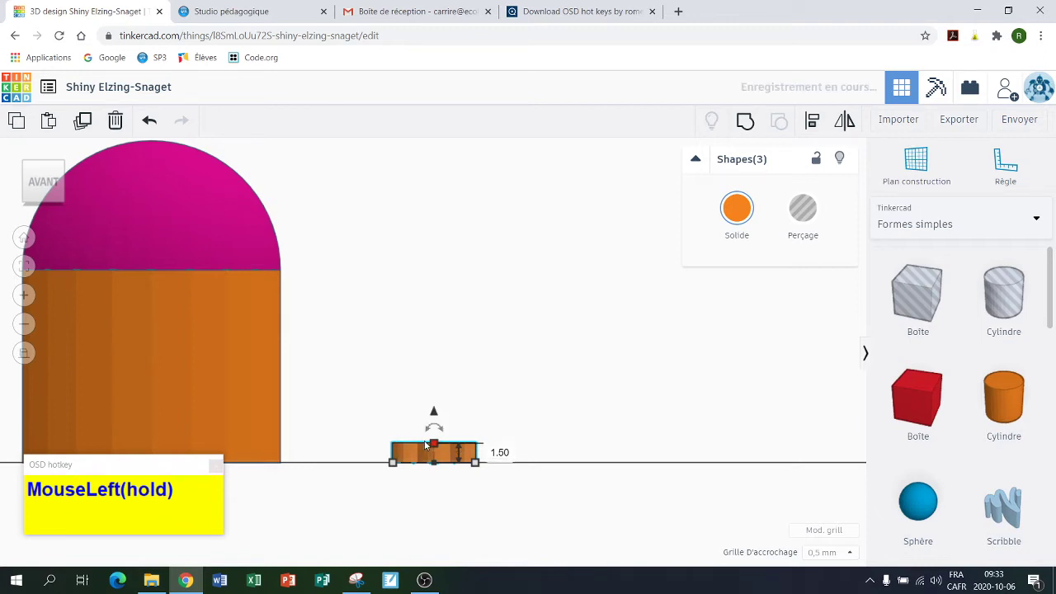
left_click(465, 420)
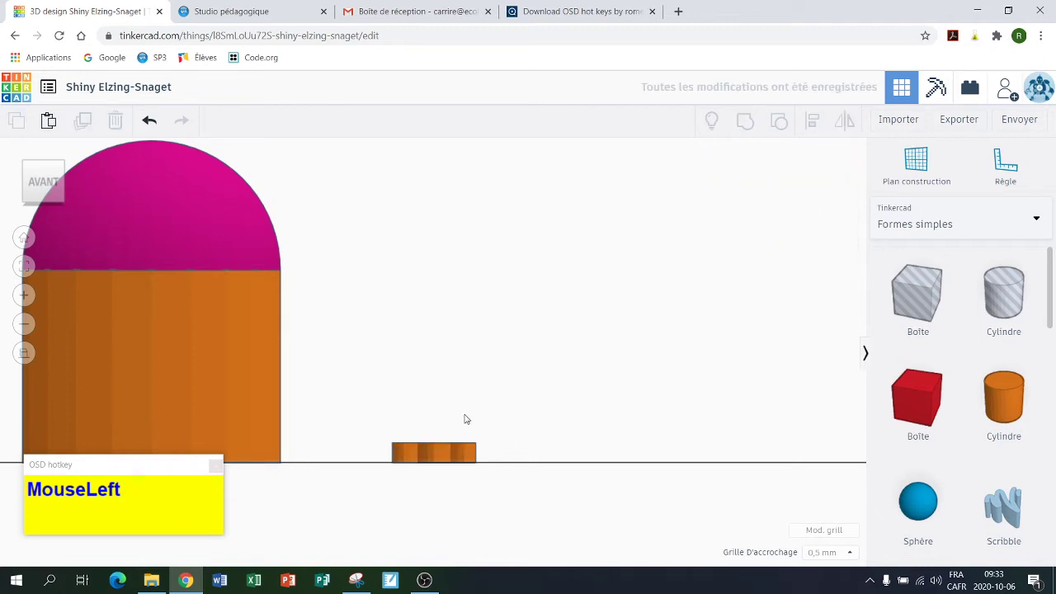
Step: Copy and paste the three toes and place the copy partly under the front-right edge of the penguin body
left_click(41, 156)
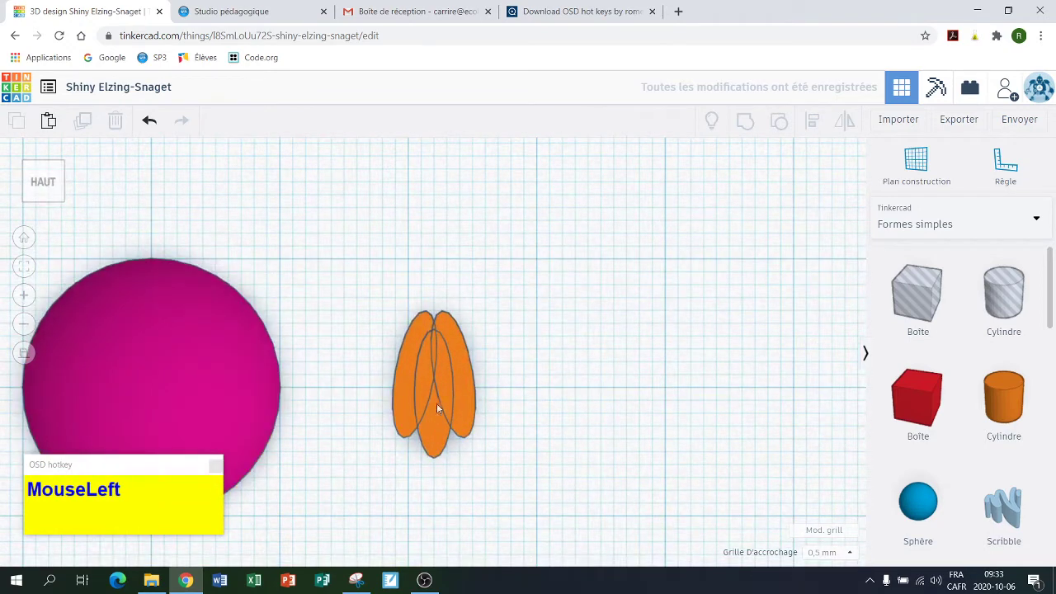
left_click_drag(346, 274, 535, 488)
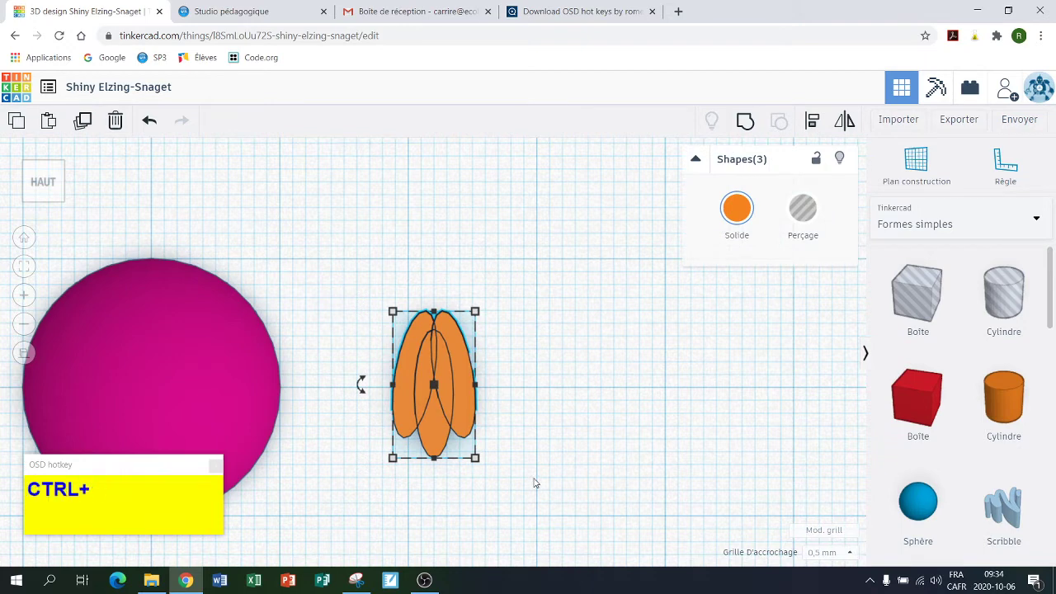
key("ctrl+v")
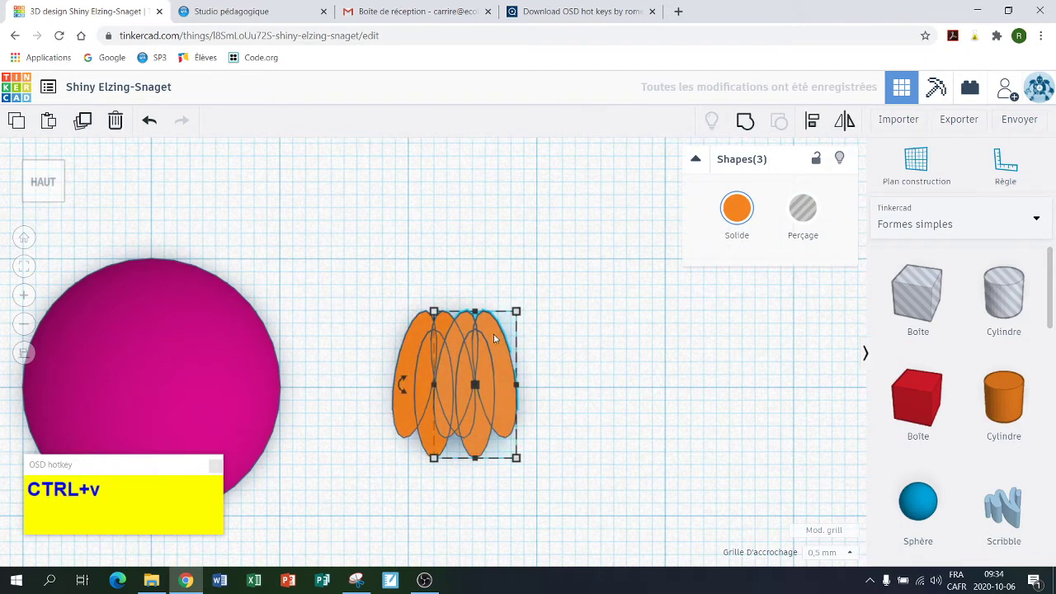
left_click_drag(495, 338, 573, 357)
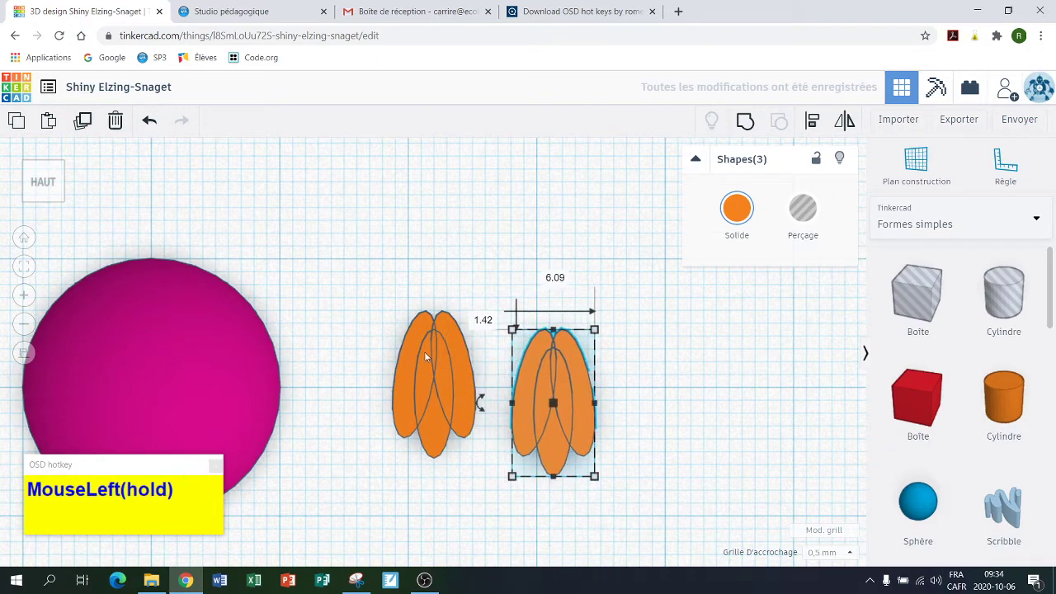
middle_click_drag(338, 314, 618, 213)
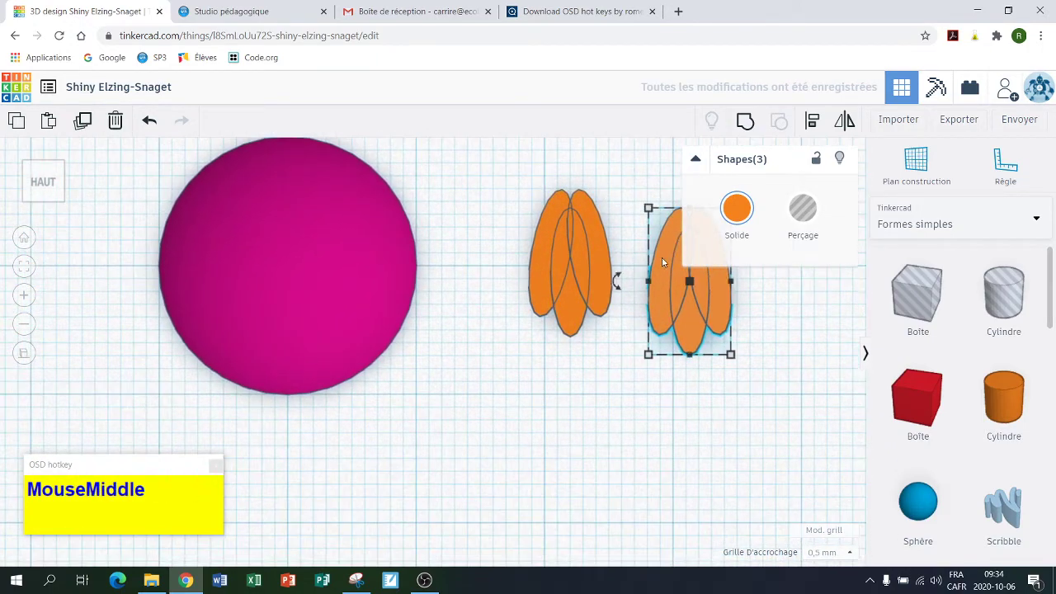
left_click_drag(662, 263, 334, 347)
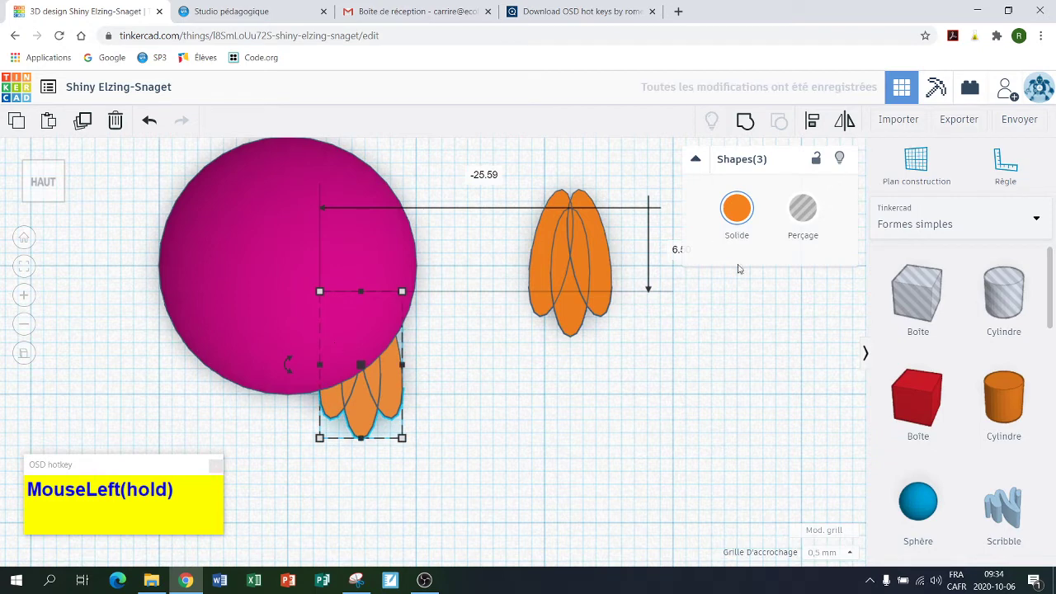
Step: Group the original three toes into one foot and move it 30 mm sideways and 6.5 mm forward under the body's front-left edge
left_click_drag(509, 167, 631, 356)
left_click_drag(555, 224, 577, 192)
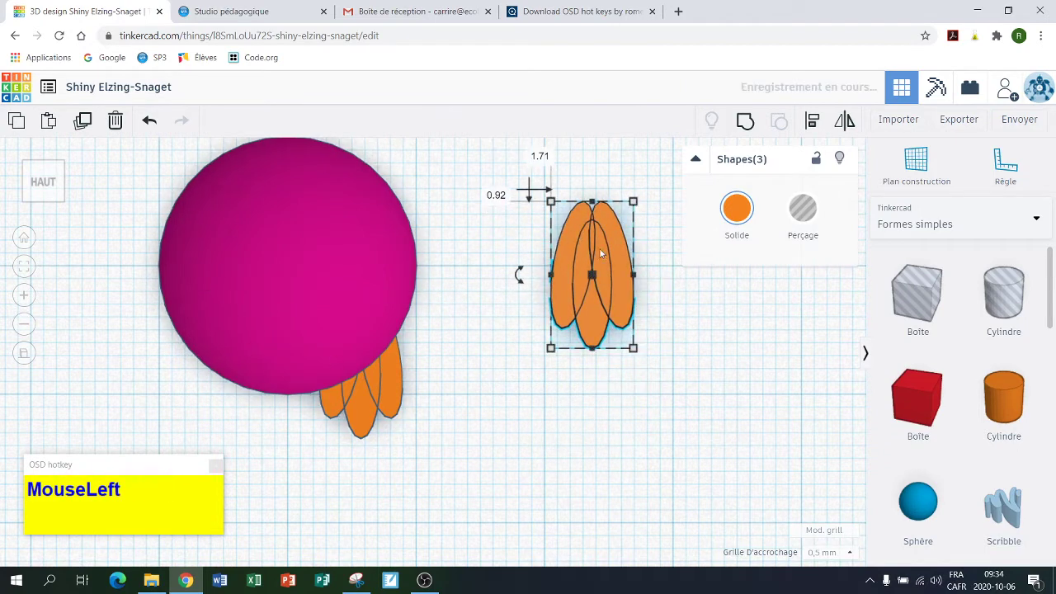
left_click(744, 121)
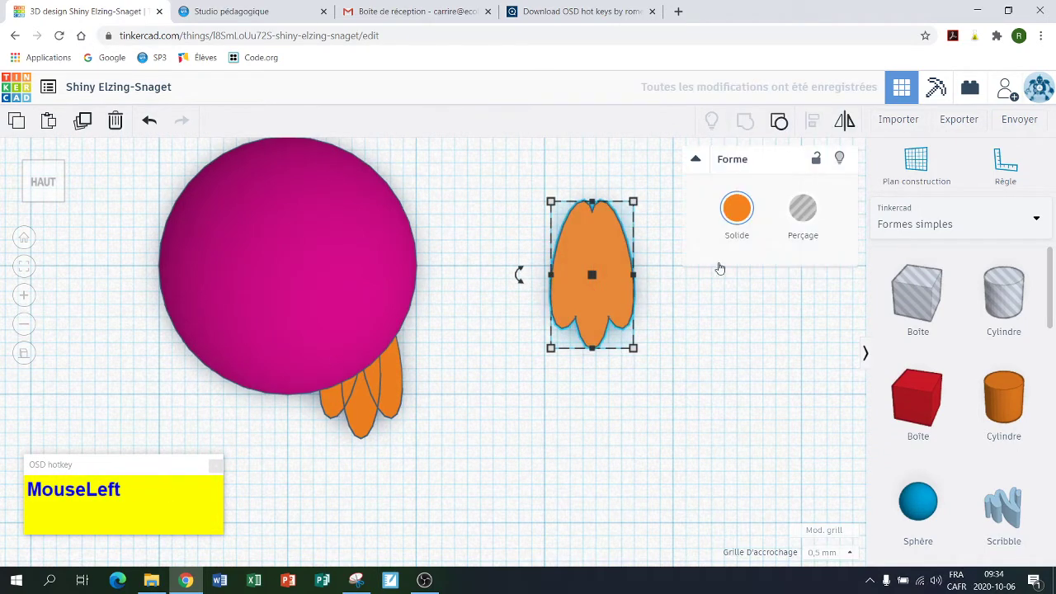
left_click(724, 297)
left_click_drag(565, 237, 193, 331)
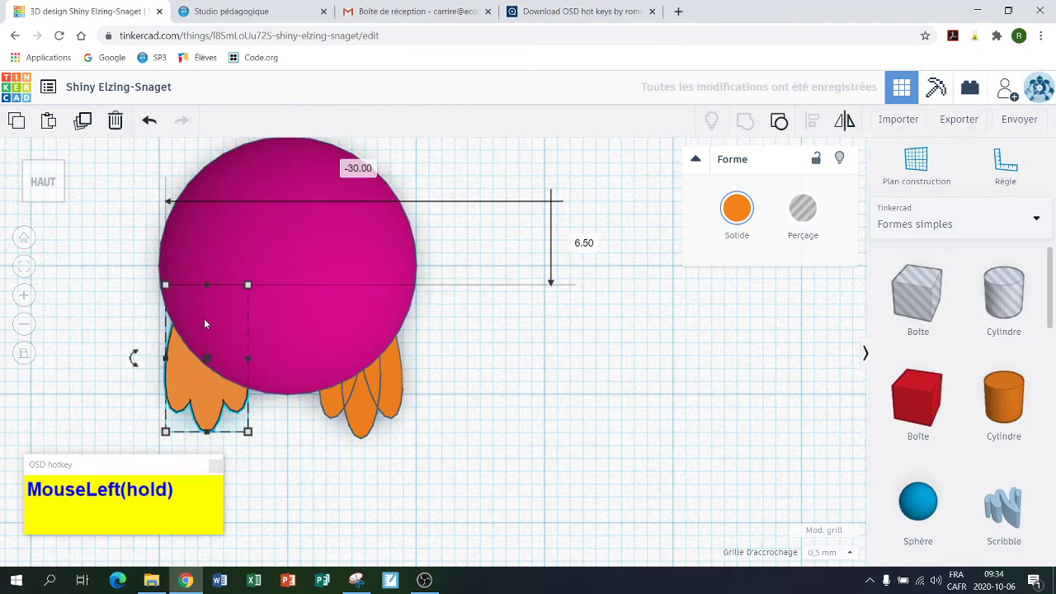
left_click(119, 286)
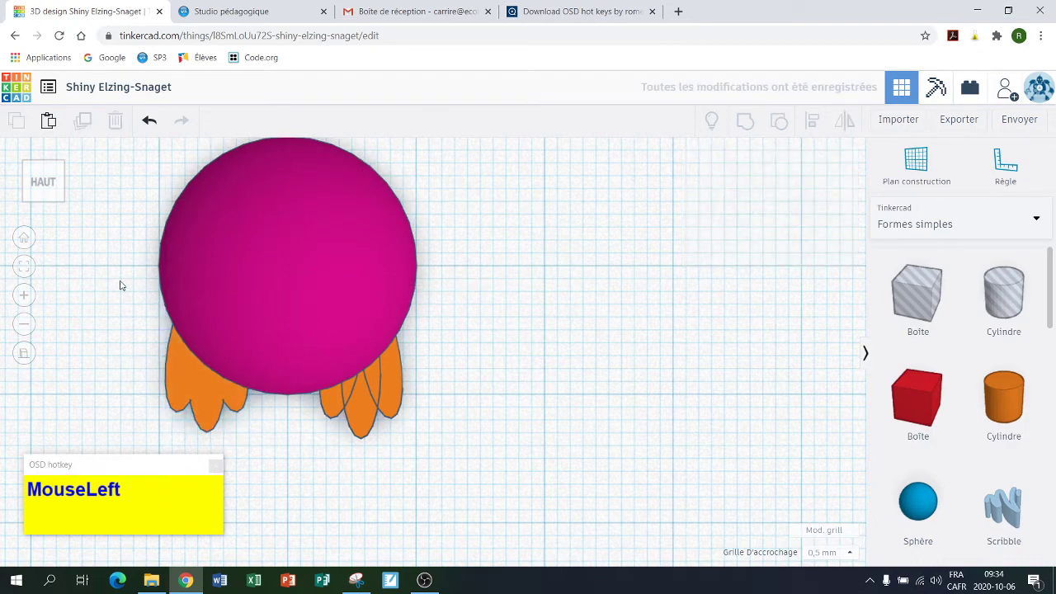
Step: Add a solid paraboloid to the workplane beside the penguin body
left_click(42, 202)
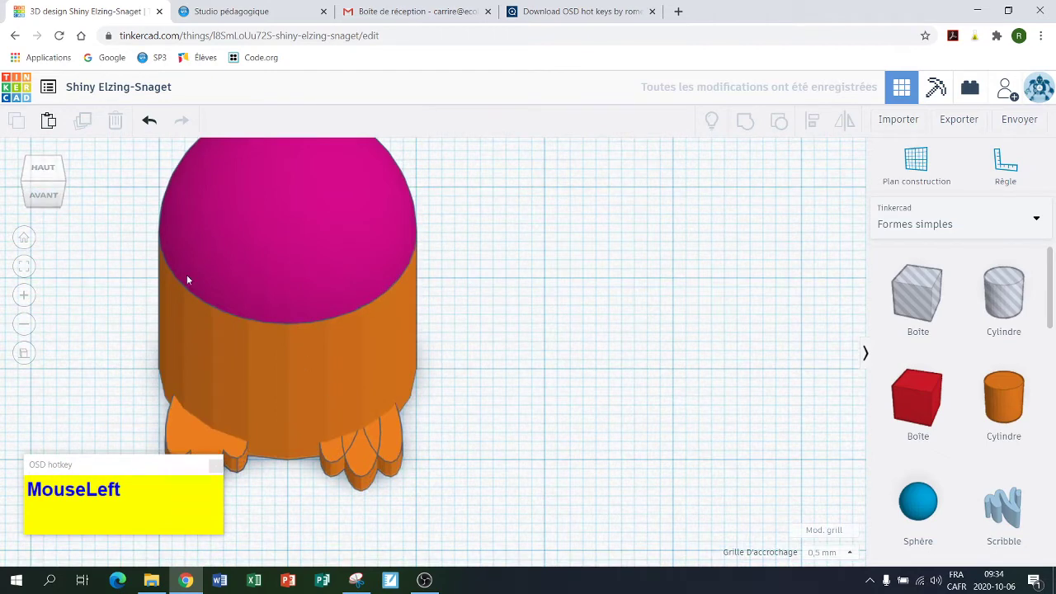
middle_click_drag(90, 250, 408, 236)
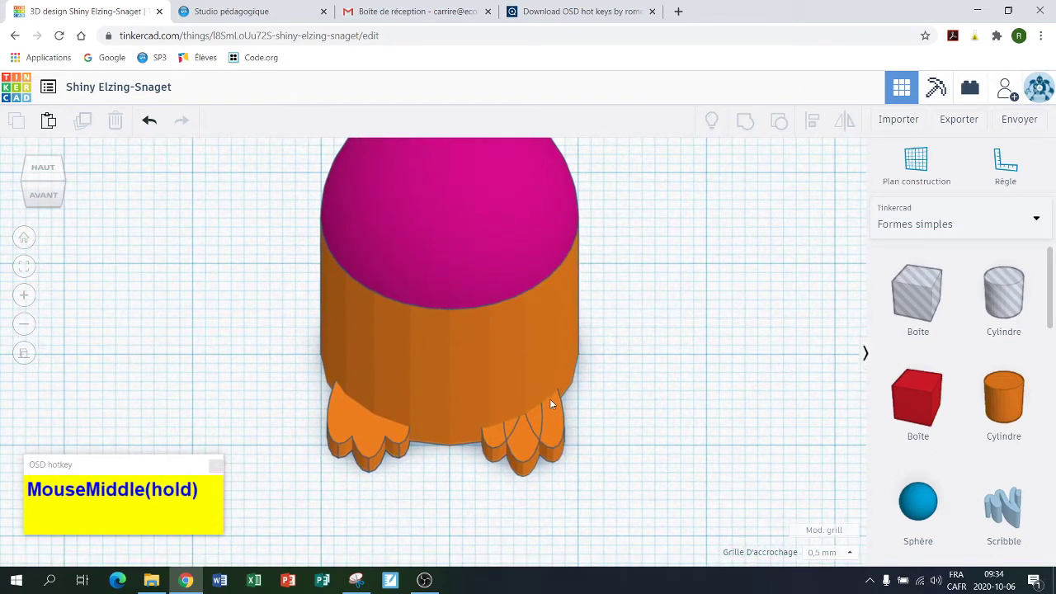
middle_click_drag(550, 402, 550, 401)
left_click_drag(1051, 296, 746, 366)
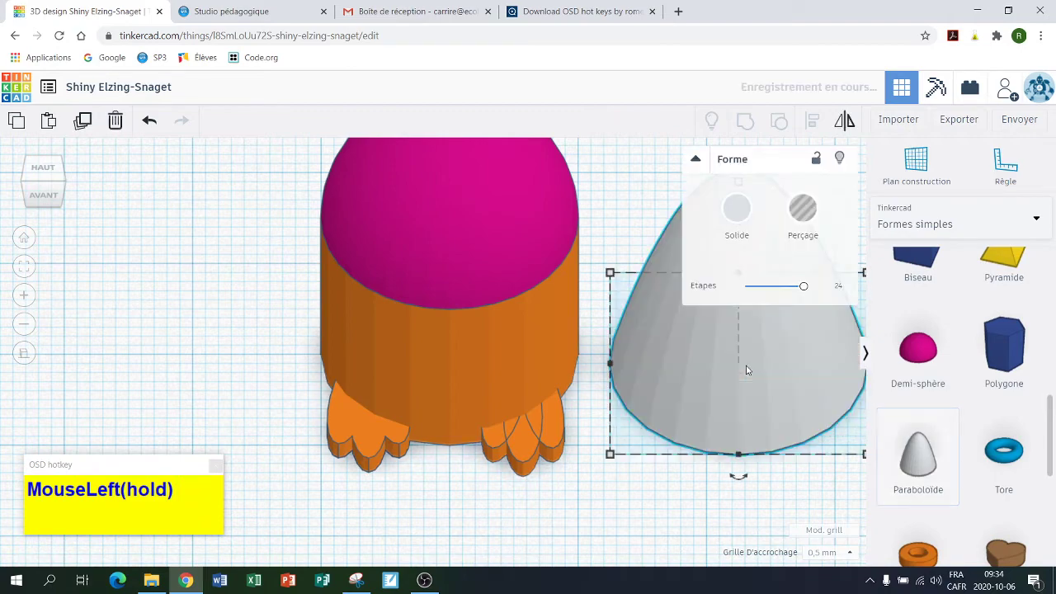
scroll(745, 365, "down", 5)
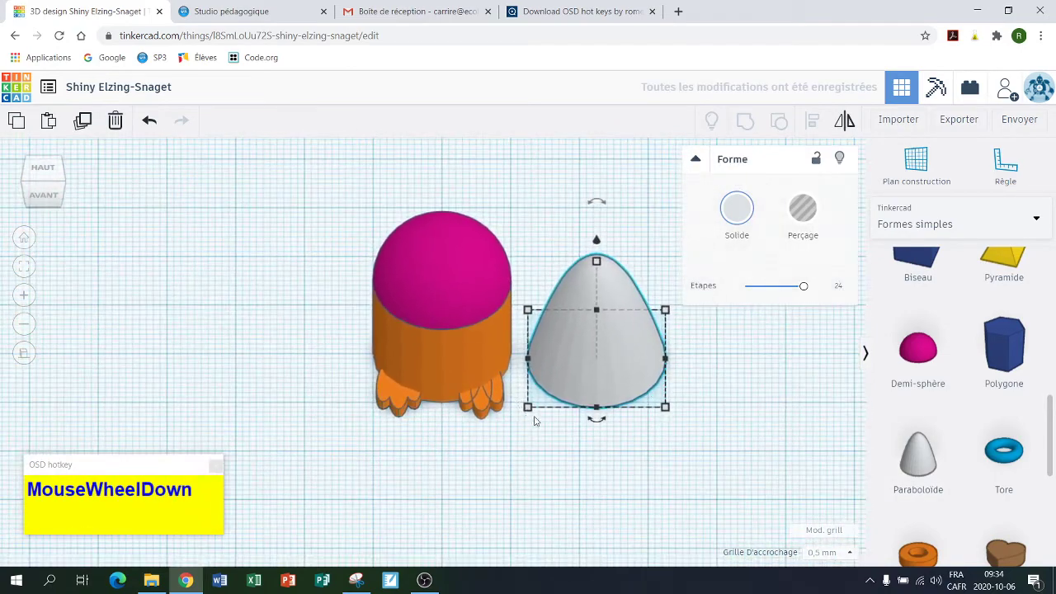
Step: Resize the paraboloid's base to 6 mm by 6 mm and lower its height to form a short cone
left_click_drag(528, 407, 627, 345)
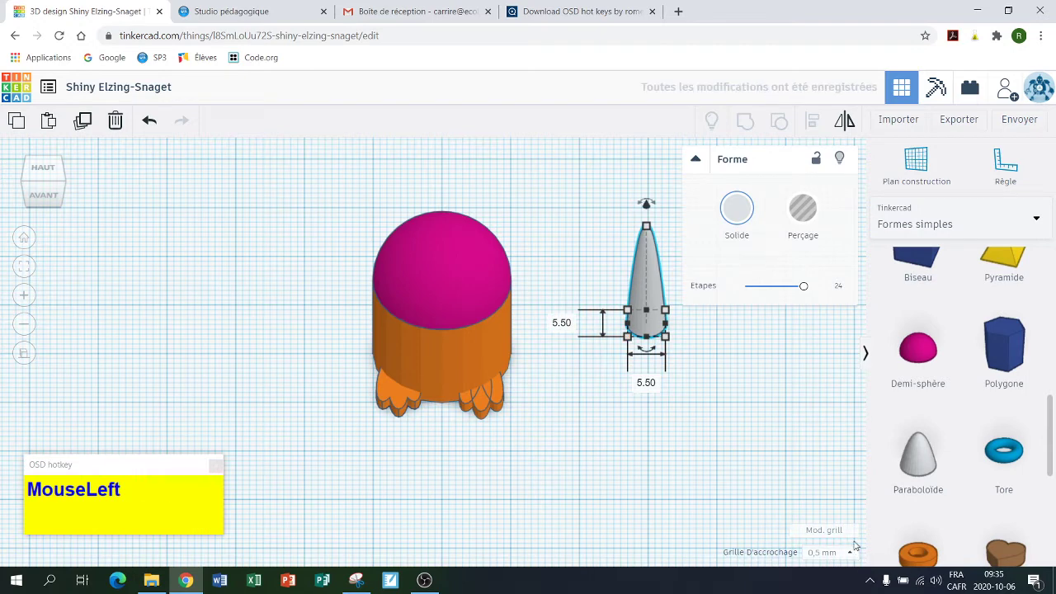
left_click(560, 323)
type("6")
left_click(646, 382)
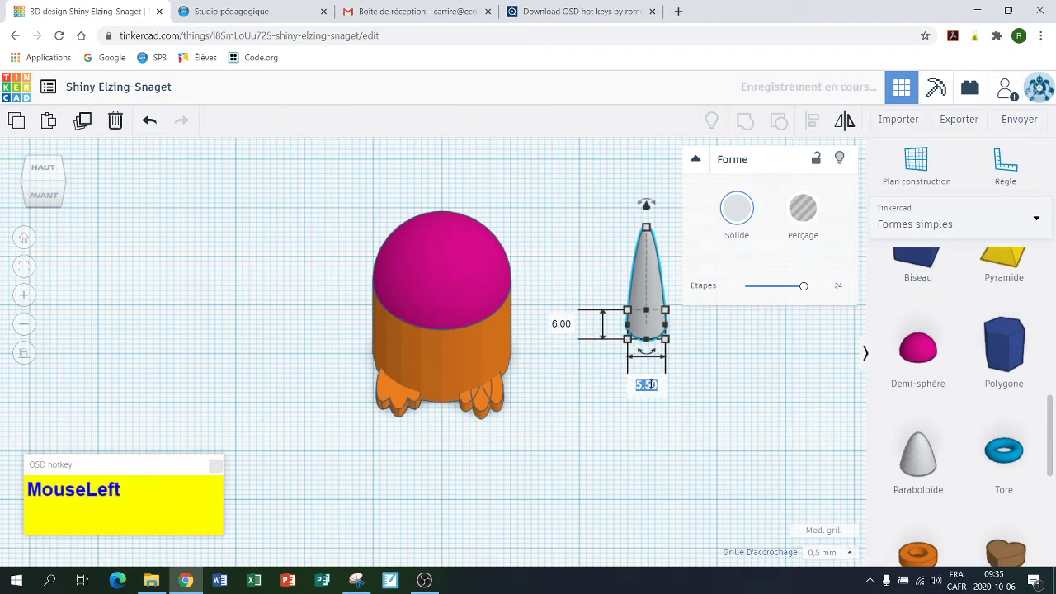
type("6")
left_click_drag(644, 229, 644, 276)
left_click(576, 336)
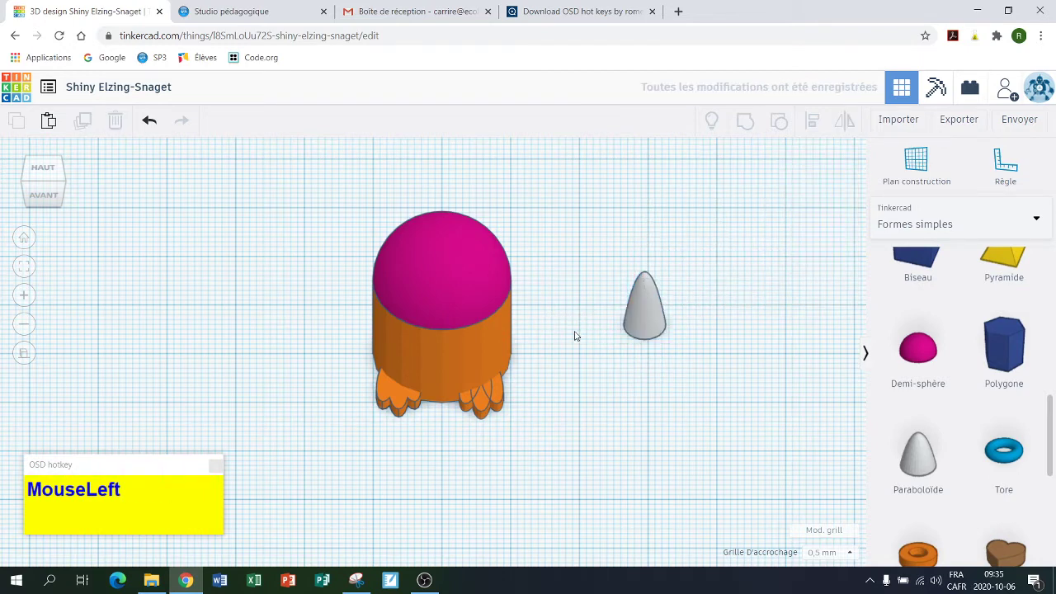
Step: Move the paraboloid against the body's right side, duplicate it, and place the copy 30.5 mm away on the body's left side
left_click(46, 169)
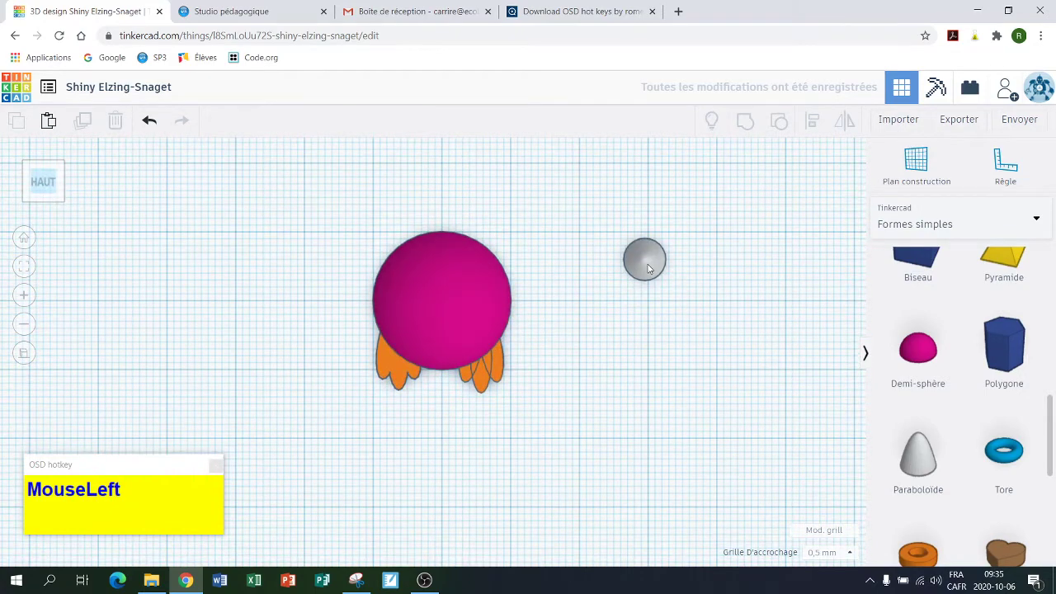
left_click_drag(647, 270, 540, 330)
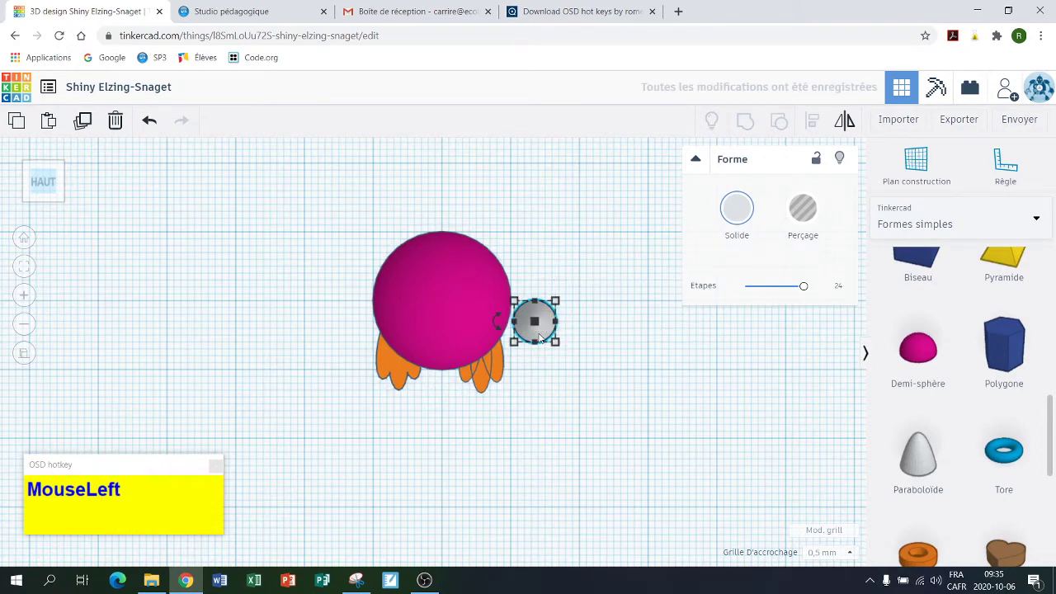
key("ctrl+c")
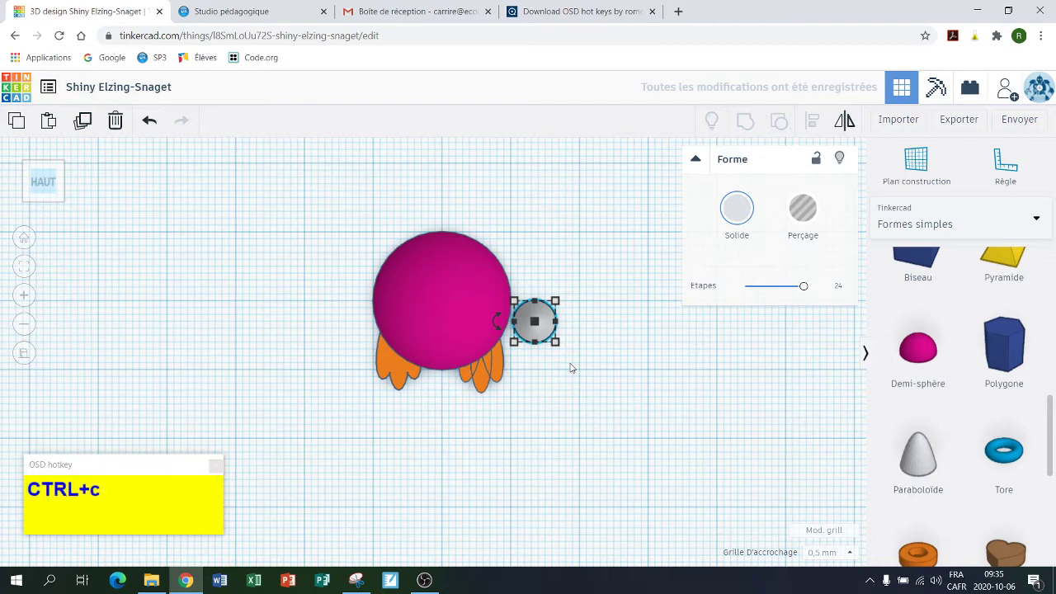
key("ctrl+v")
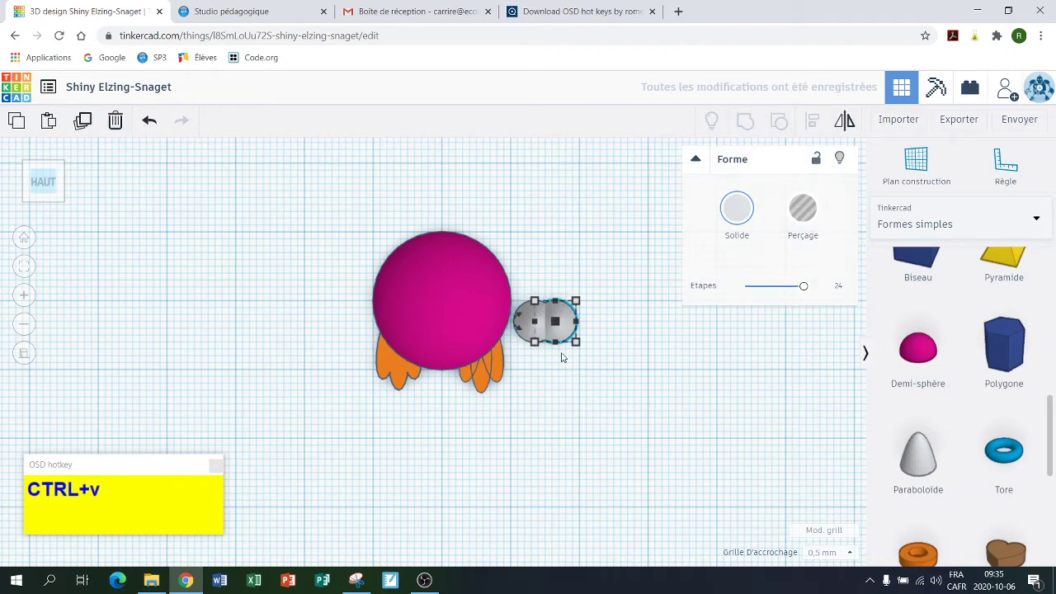
left_click_drag(568, 334, 359, 338)
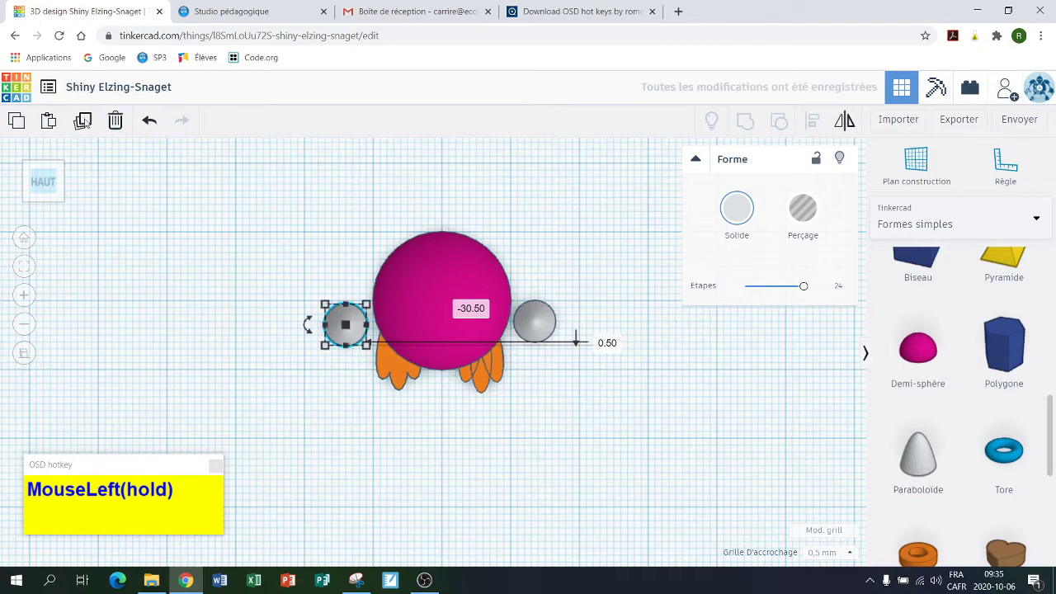
Step: Raise the left paraboloid 13 mm above the workplane and the right one to about the same height beside the head
left_click(43, 210)
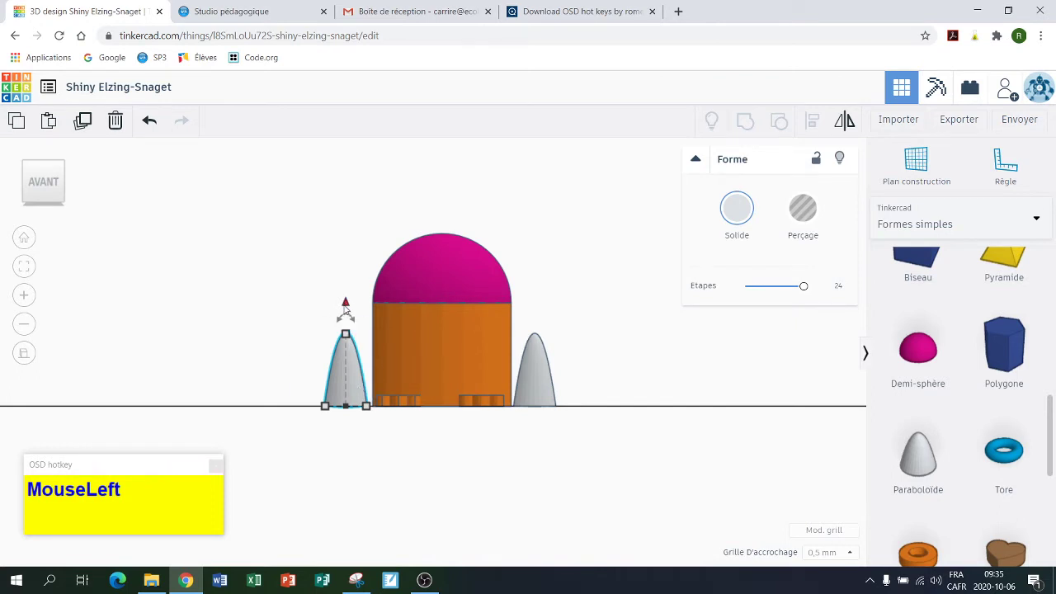
left_click_drag(346, 305, 357, 216)
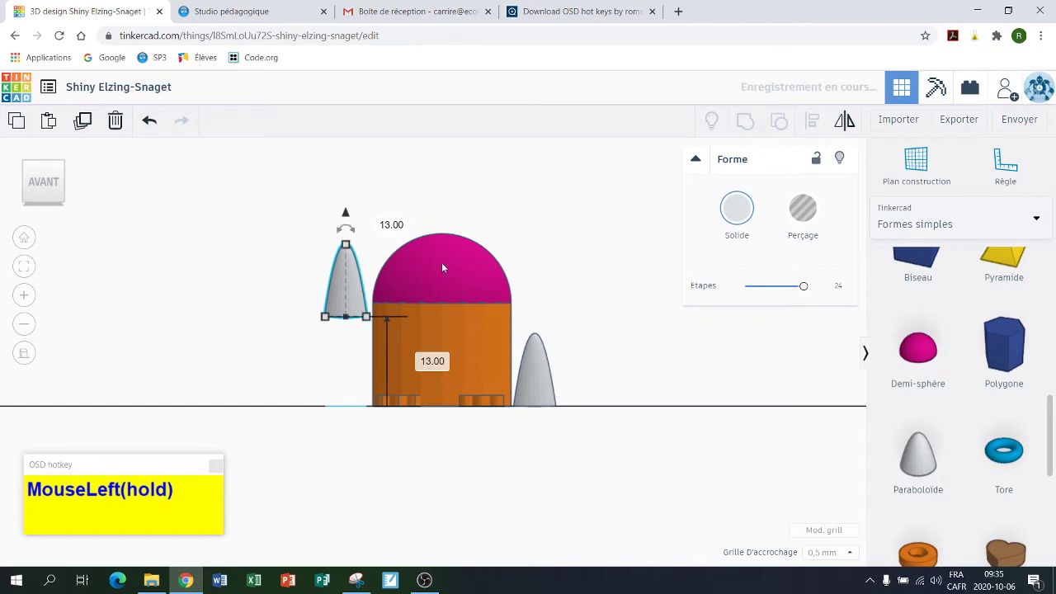
left_click(534, 387)
left_click_drag(534, 306, 540, 212)
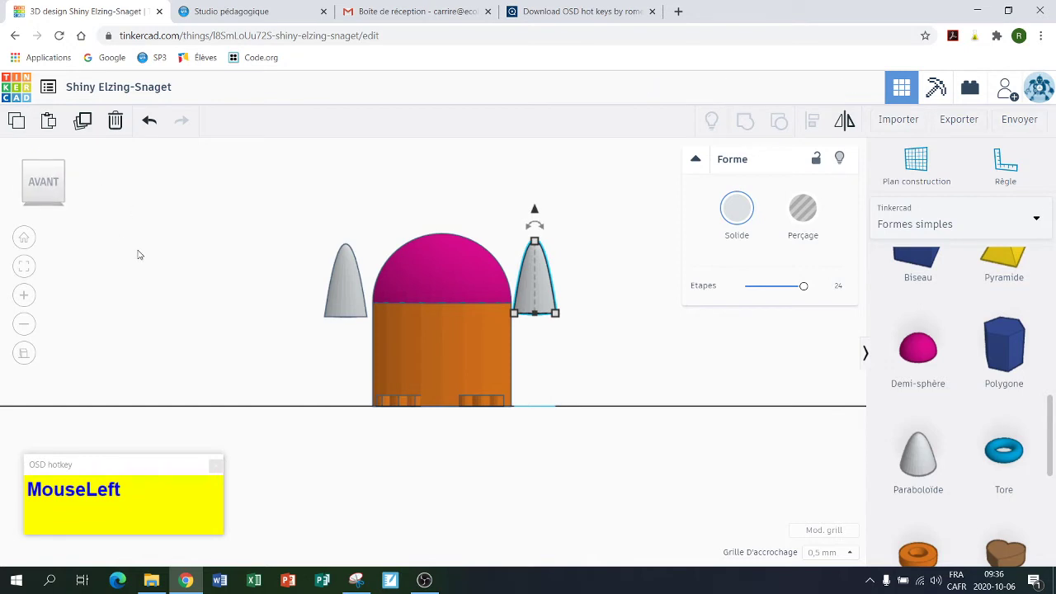
Step: Move both raised paraboloids inward so they overlap the penguin's sides, shifting the left one 4.5 mm
left_click(347, 301)
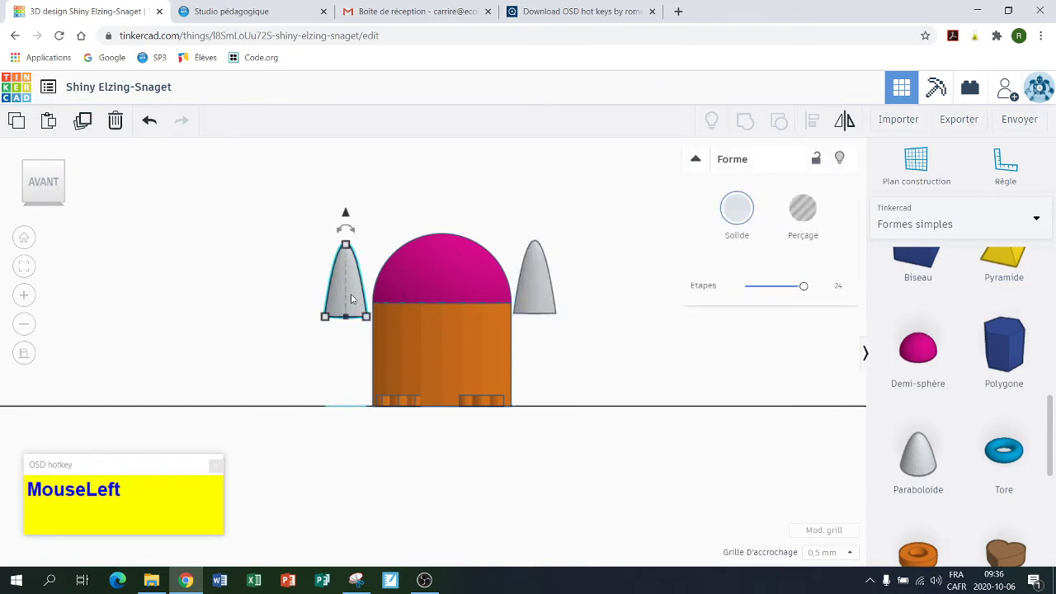
left_click_drag(351, 299, 383, 302)
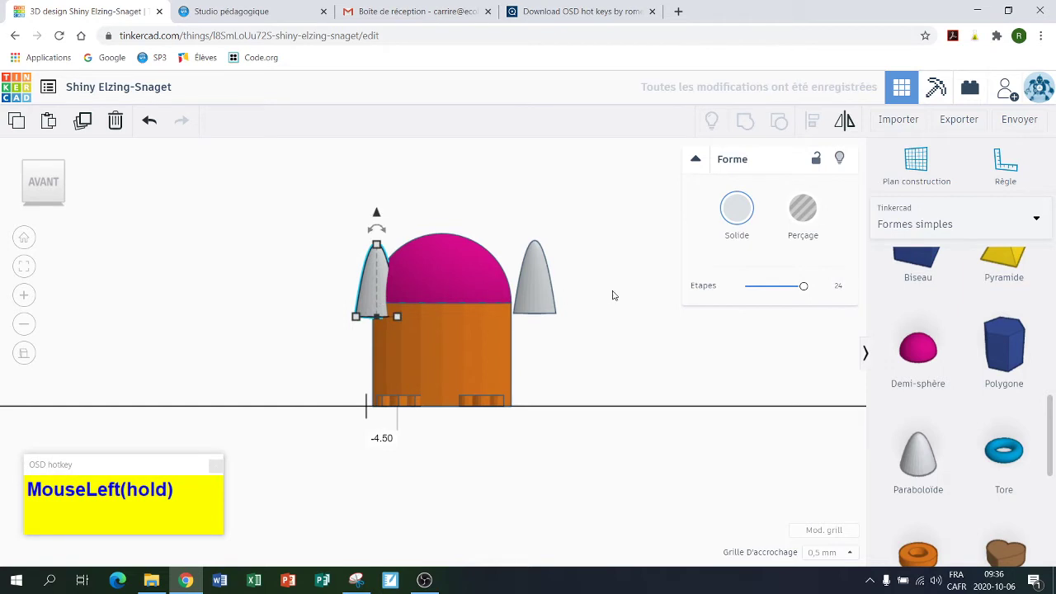
left_click_drag(541, 295, 515, 302)
Step: Tilt both side paraboloids outward so their tips point away from the penguin like wings
left_click_drag(514, 226, 551, 262)
left_click(376, 245)
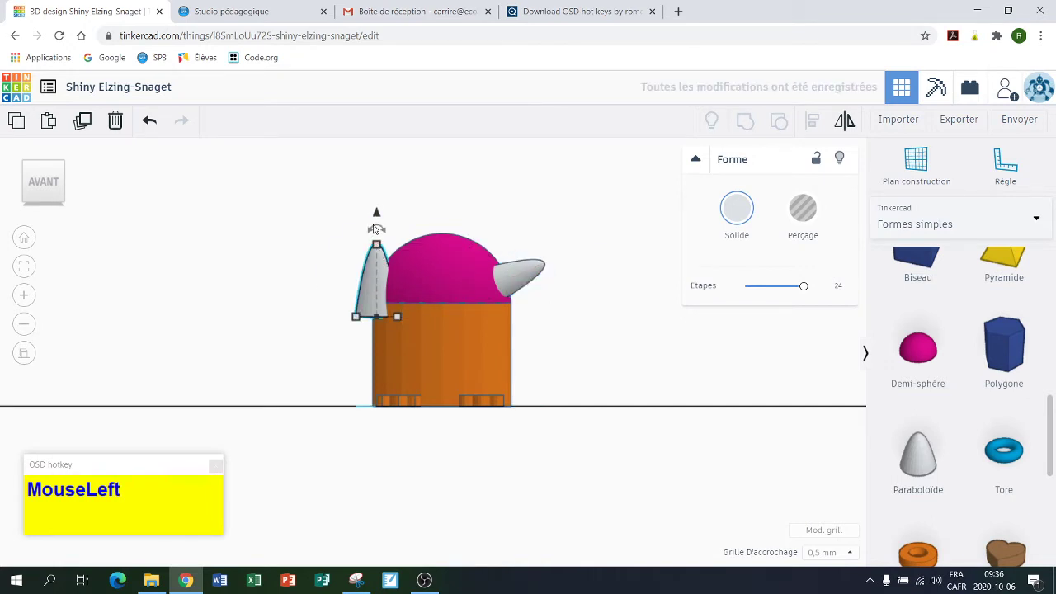
left_click_drag(376, 229, 355, 240)
left_click_drag(334, 251, 328, 256)
Step: Lower both tilted wings to matching heights where the head meets the top of the body
left_click_drag(382, 230, 378, 265)
left_click(522, 276)
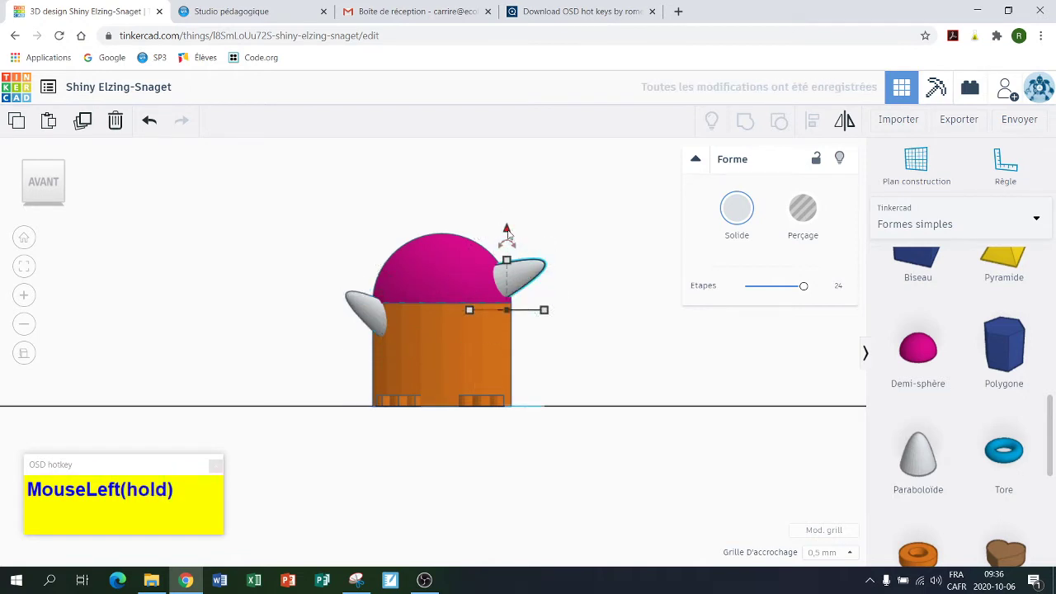
left_click_drag(509, 235, 511, 262)
left_click(557, 245)
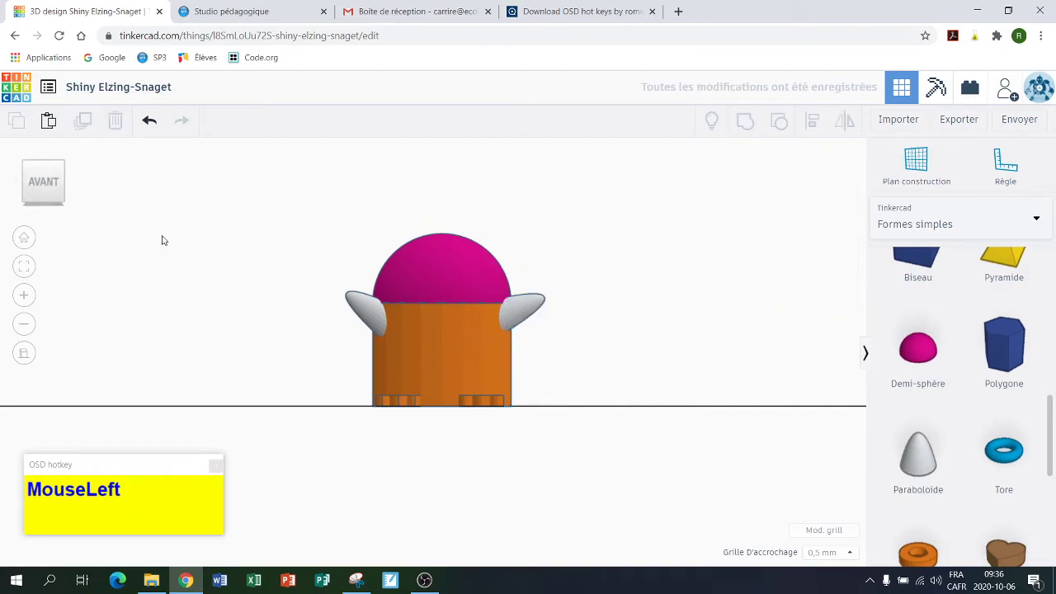
Step: Add another solid paraboloid beside the penguin, set its base to 6 mm by 6 mm, and reduce its height to 8 mm
left_click(64, 163)
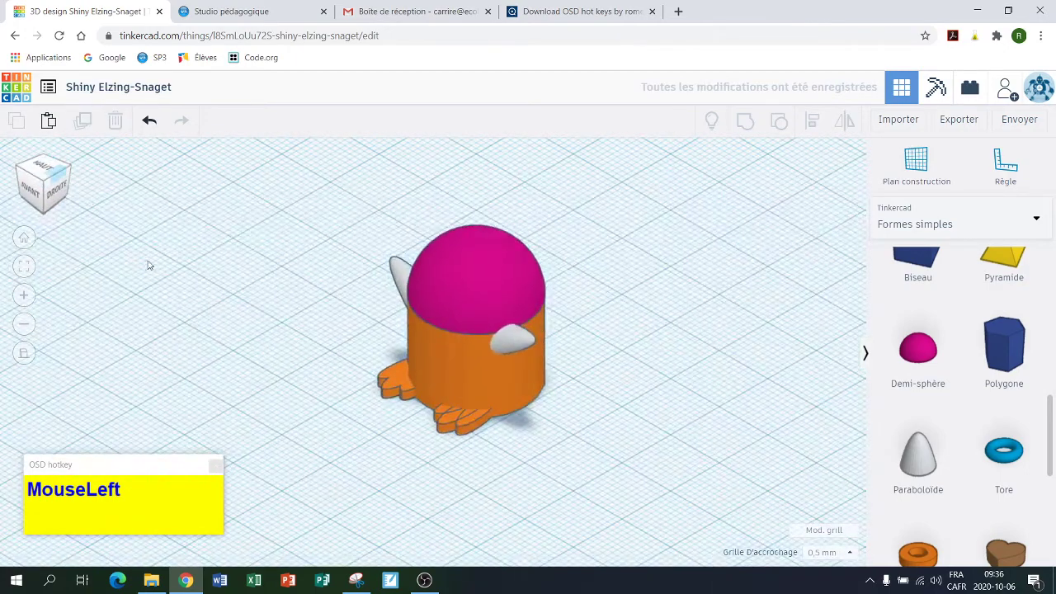
scroll(148, 265, "down", 2)
scroll(245, 352, "up", 2)
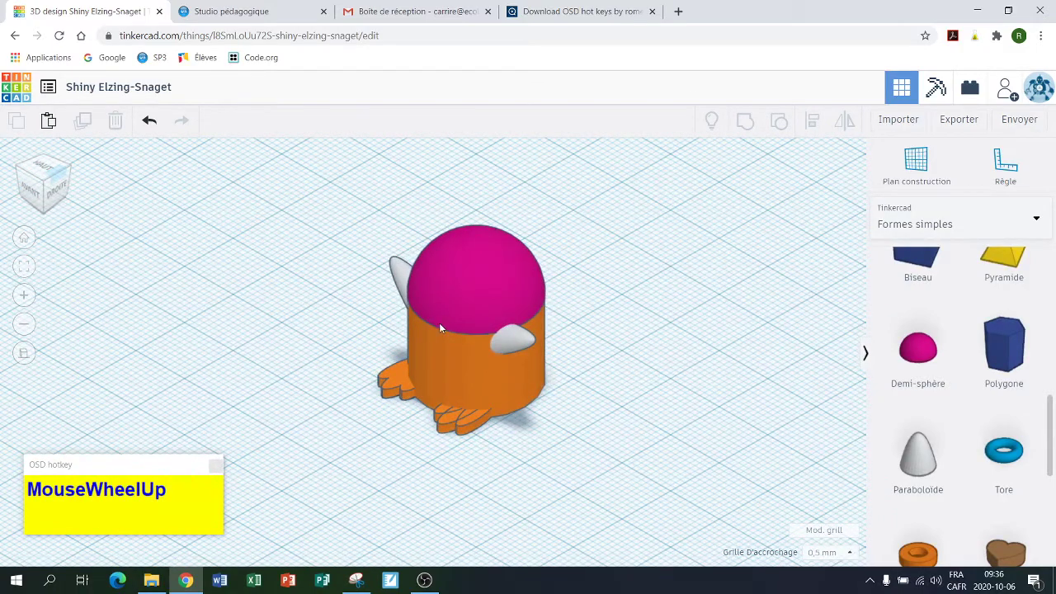
left_click_drag(918, 454, 682, 403)
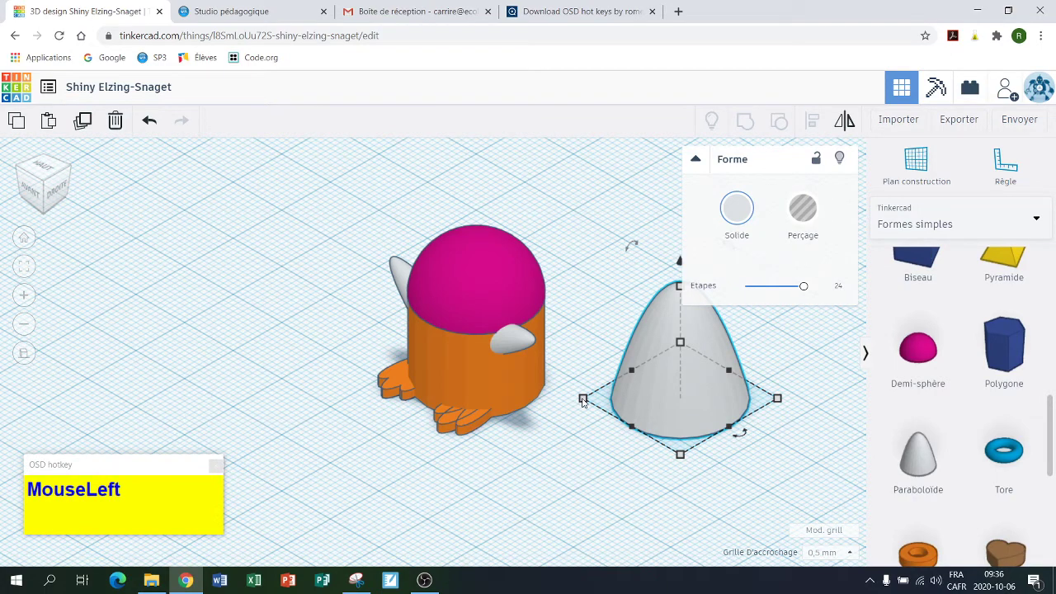
left_click(582, 401)
left_click(584, 343)
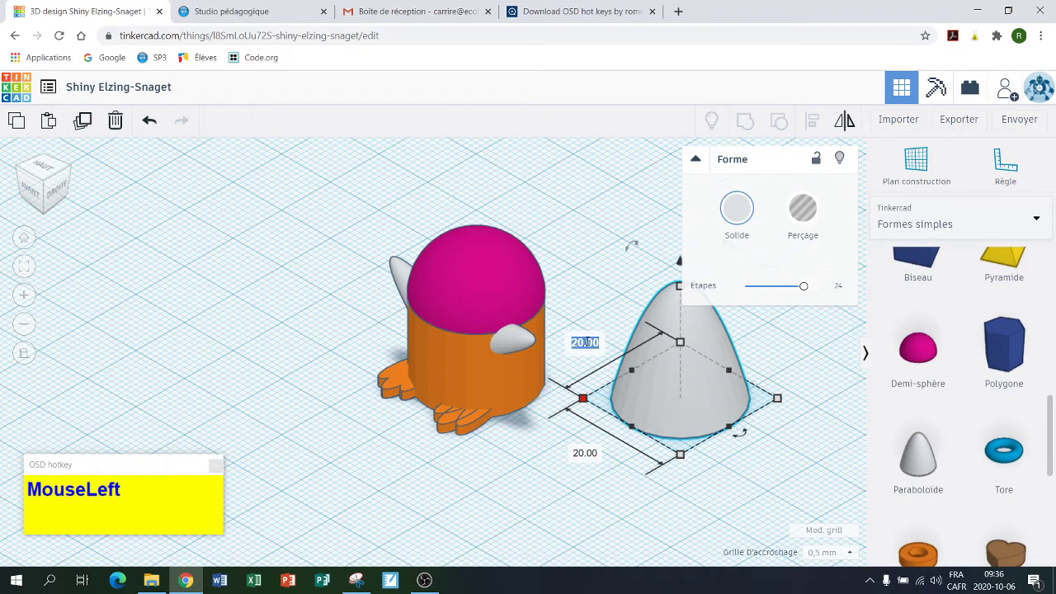
type("6")
left_click(584, 453)
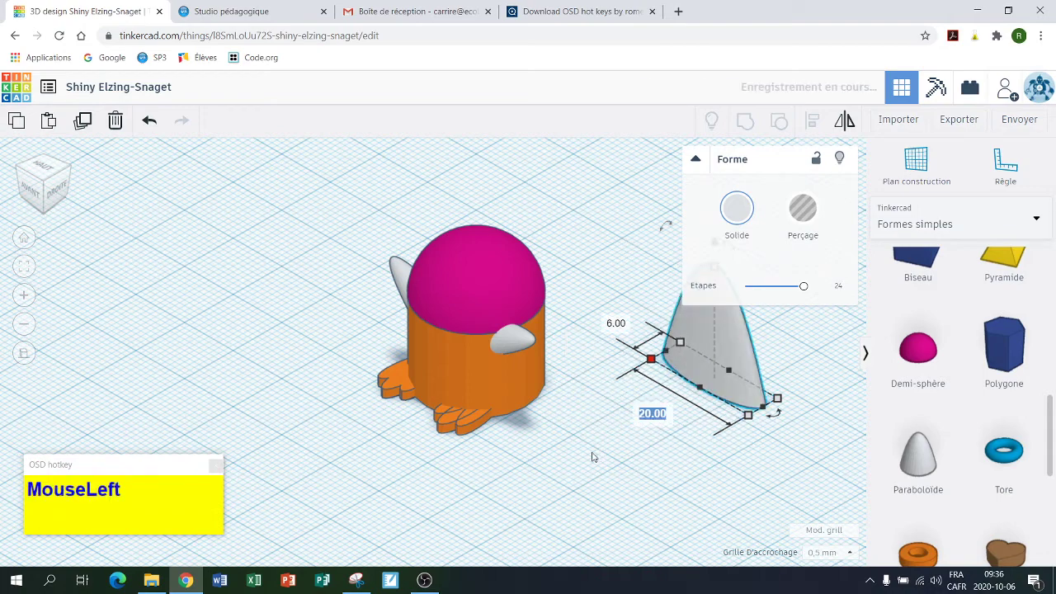
type("6")
left_click(652, 470)
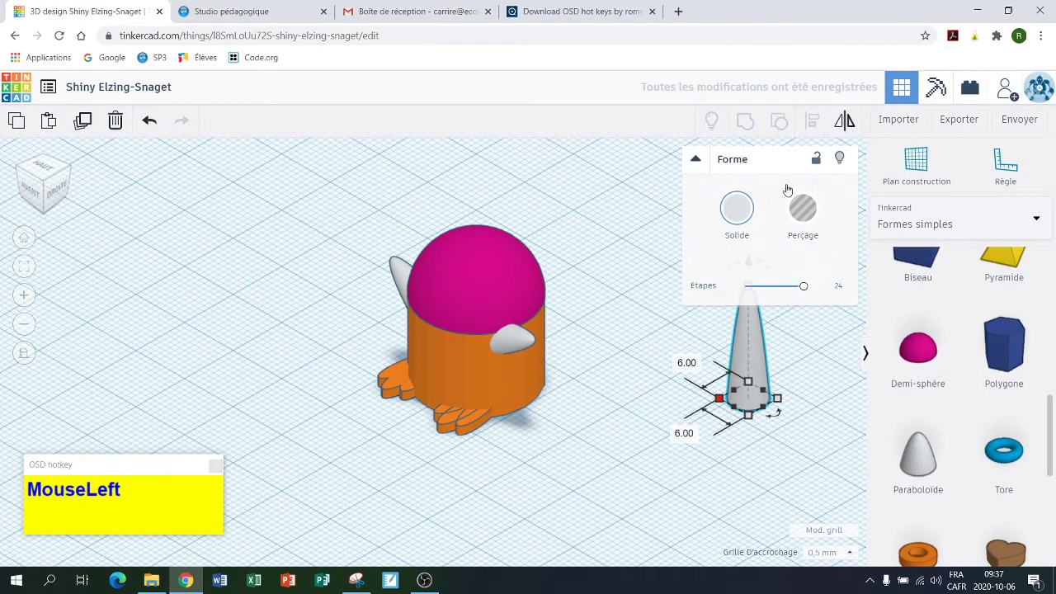
left_click(696, 161)
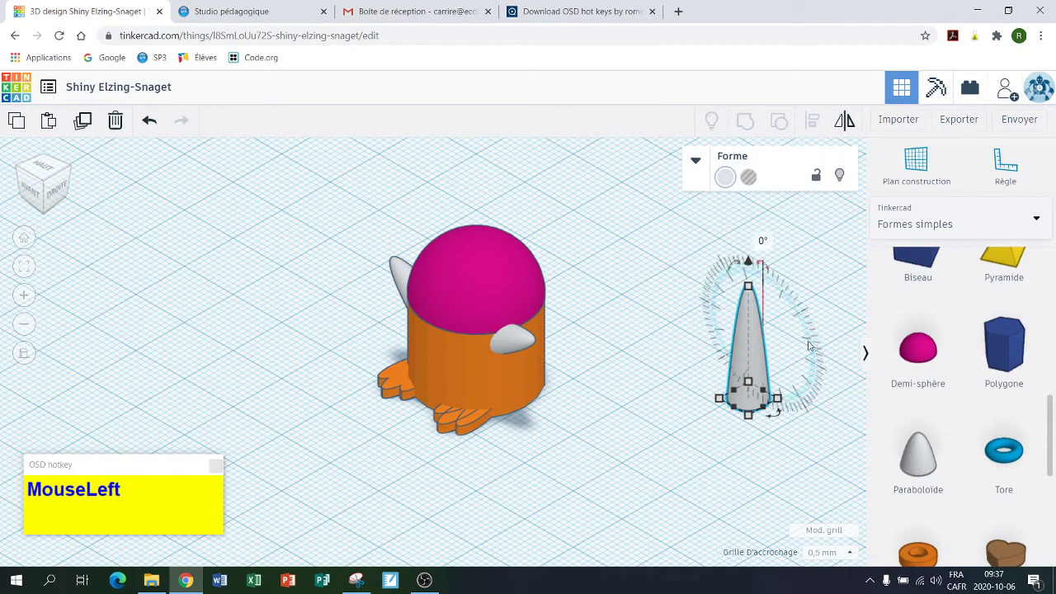
left_click_drag(749, 286, 748, 355)
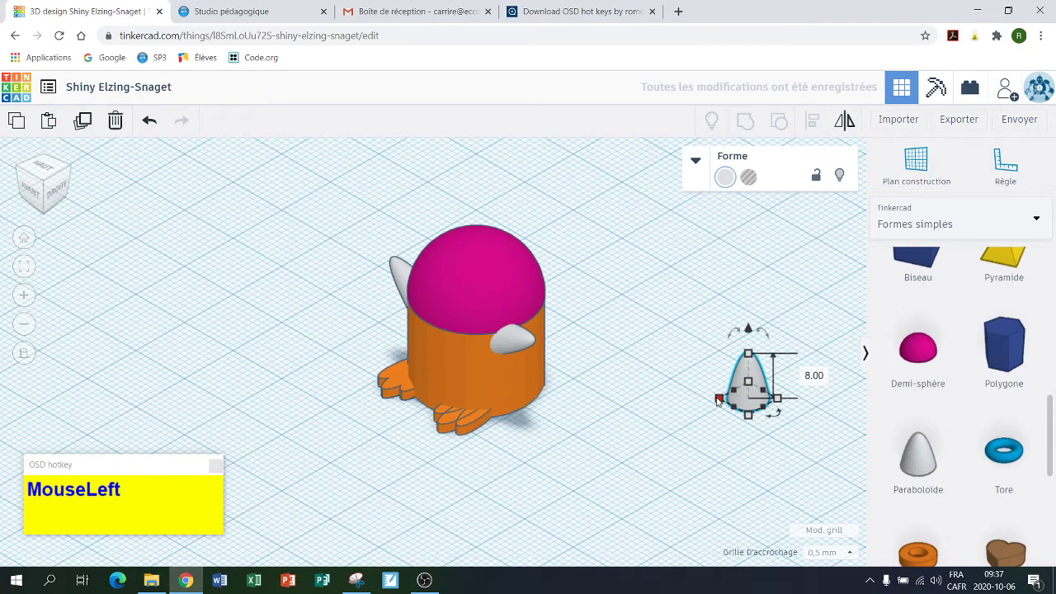
Step: Set the new paraboloid's base to 4 mm by 4 mm and shorten it slightly
mouse_move(718, 400)
left_click(688, 364)
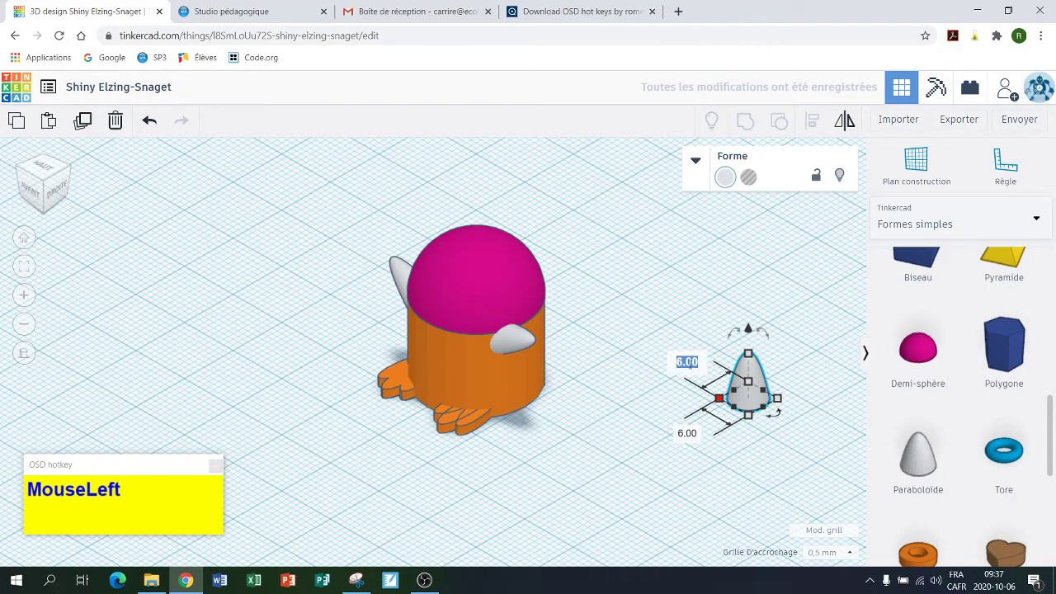
type("4")
left_click(695, 429)
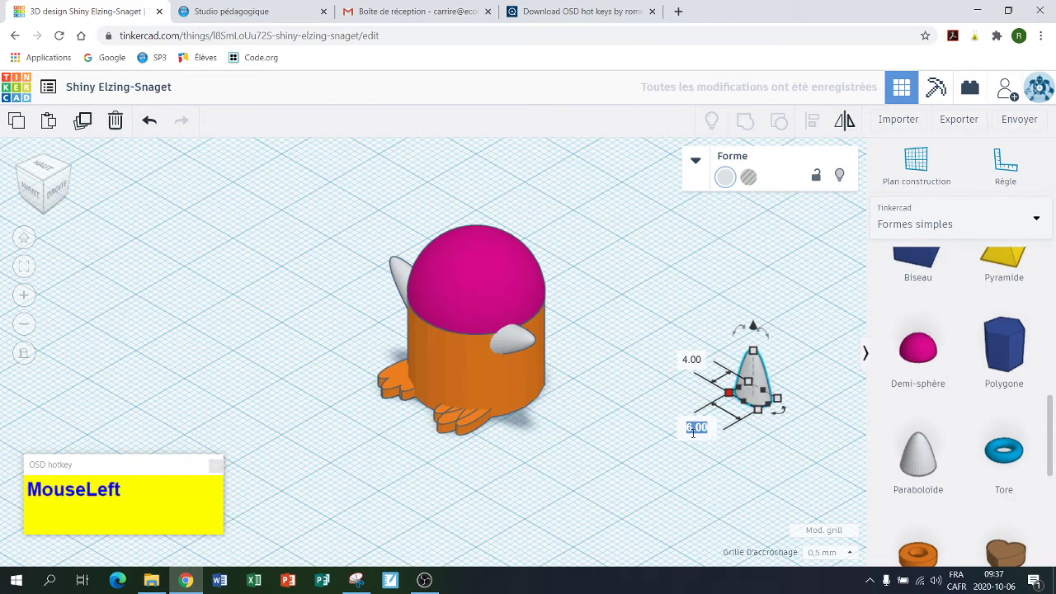
type("4")
left_click(756, 407)
left_click_drag(759, 354, 759, 366)
left_click(693, 388)
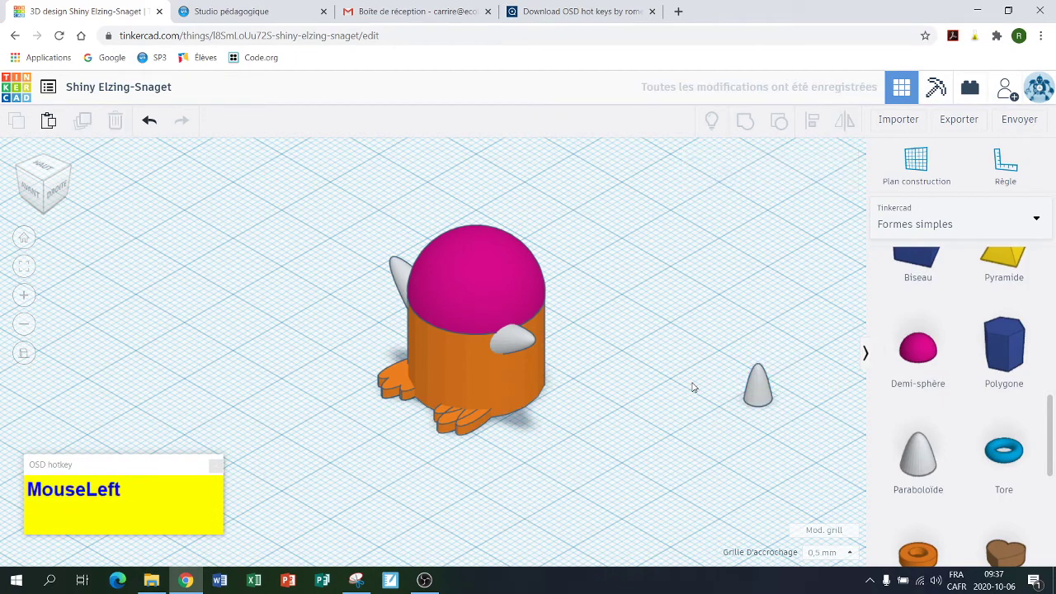
Step: Move the small paraboloid 18 mm sideways and 34.5 mm forward beside the penguin's front, and raise it to the base of the head
left_click(41, 166)
scroll(667, 180, "down", 3)
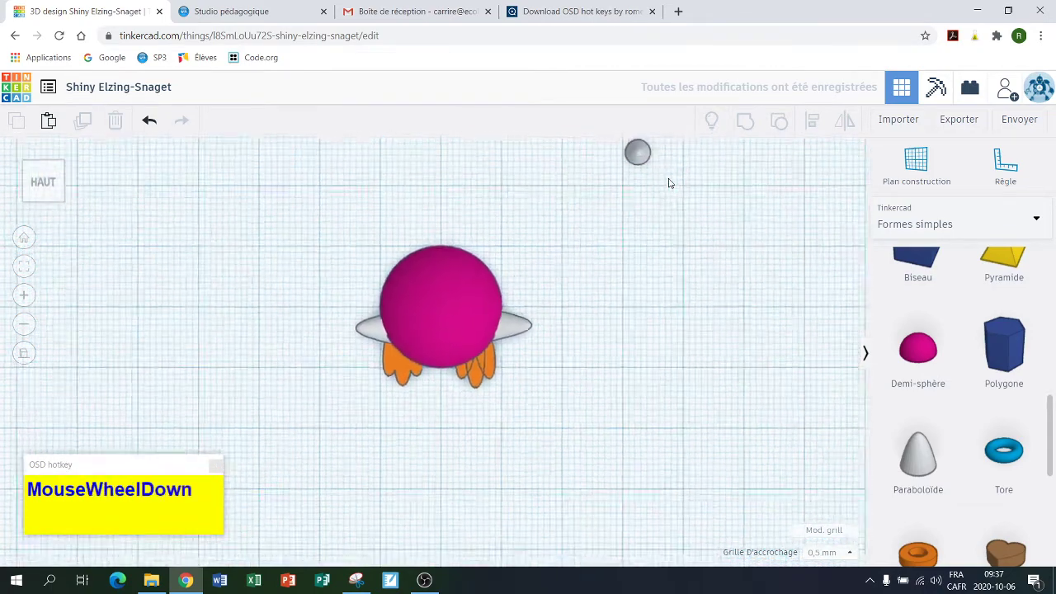
left_click_drag(621, 180, 522, 367)
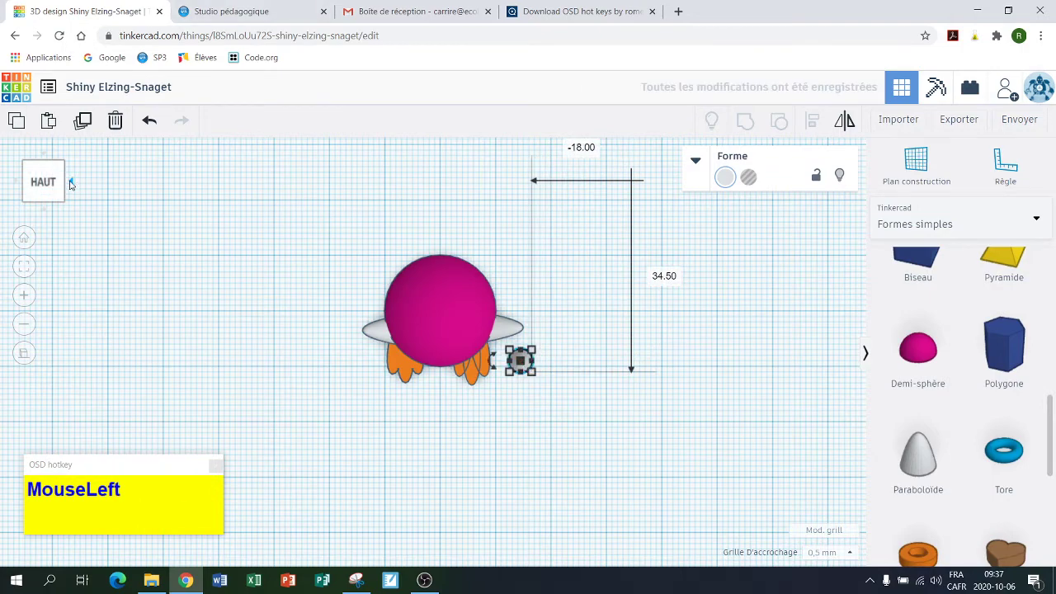
left_click(71, 183)
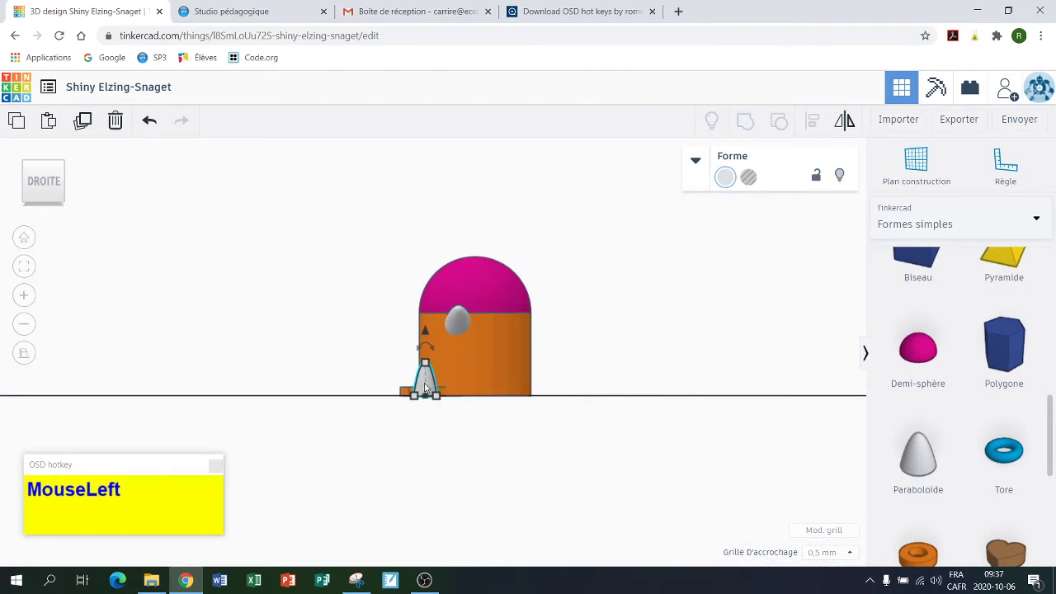
left_click_drag(427, 386, 431, 272)
mouse_move(431, 271)
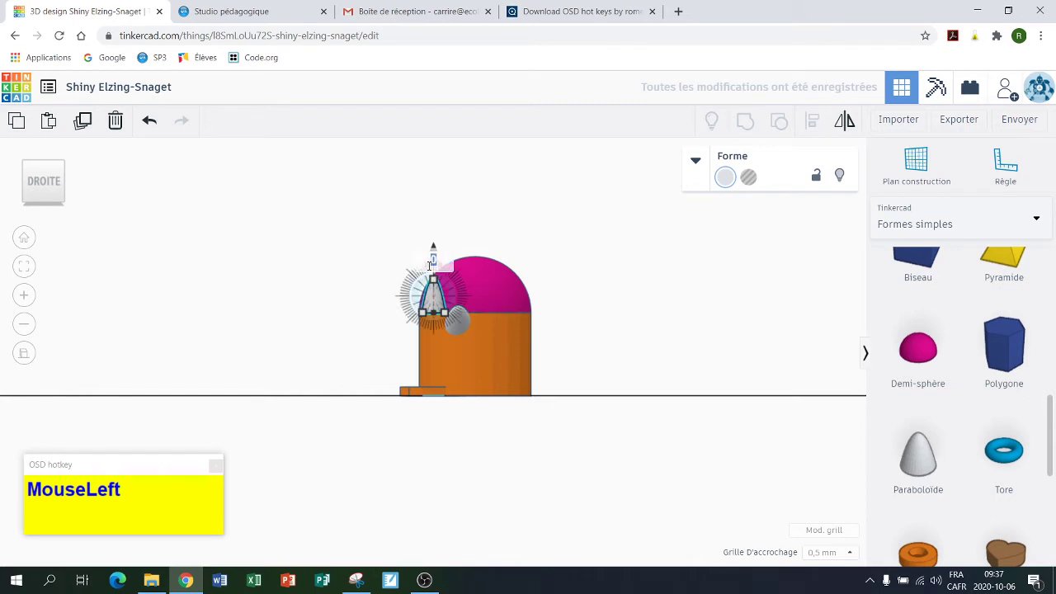
Step: Rotate the small paraboloid 88° to point forward, and shift it ahead of the face at 13.5 mm above the workplane
left_click_drag(426, 273, 419, 288)
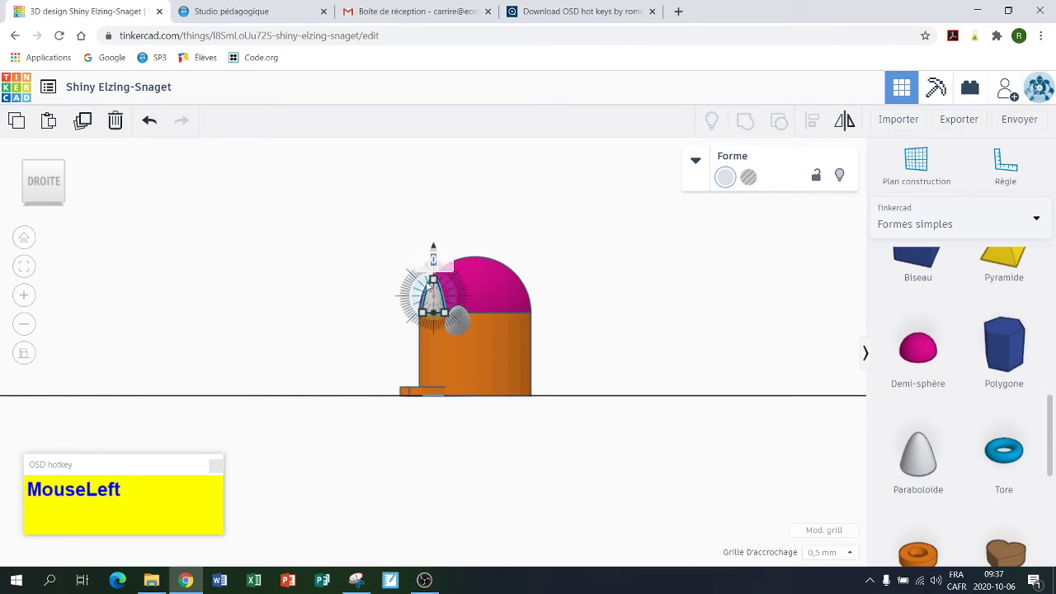
scroll(429, 288, "up", 5)
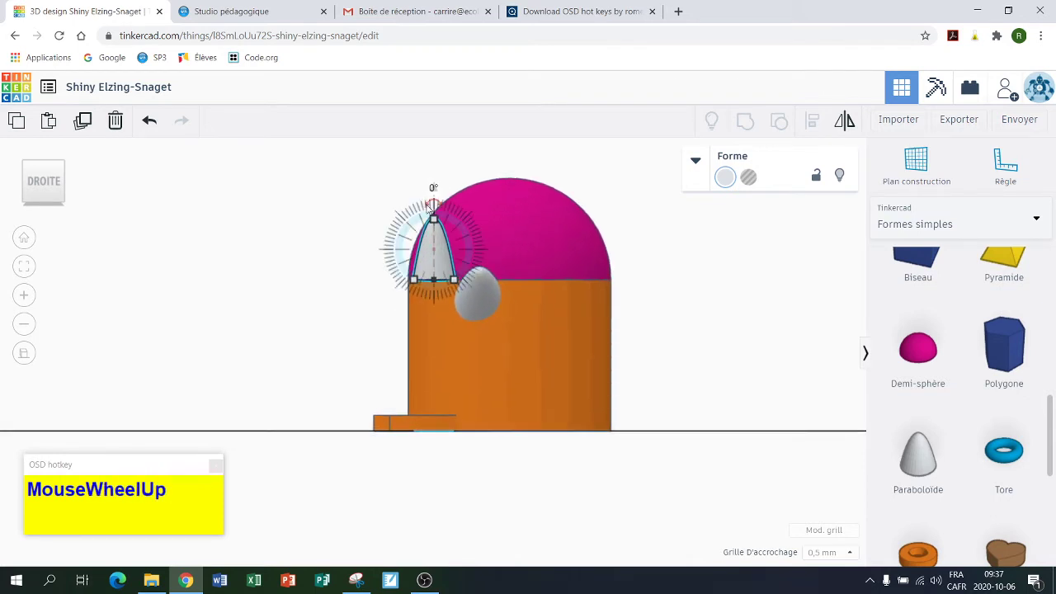
left_click_drag(431, 206, 373, 258)
left_click(445, 253)
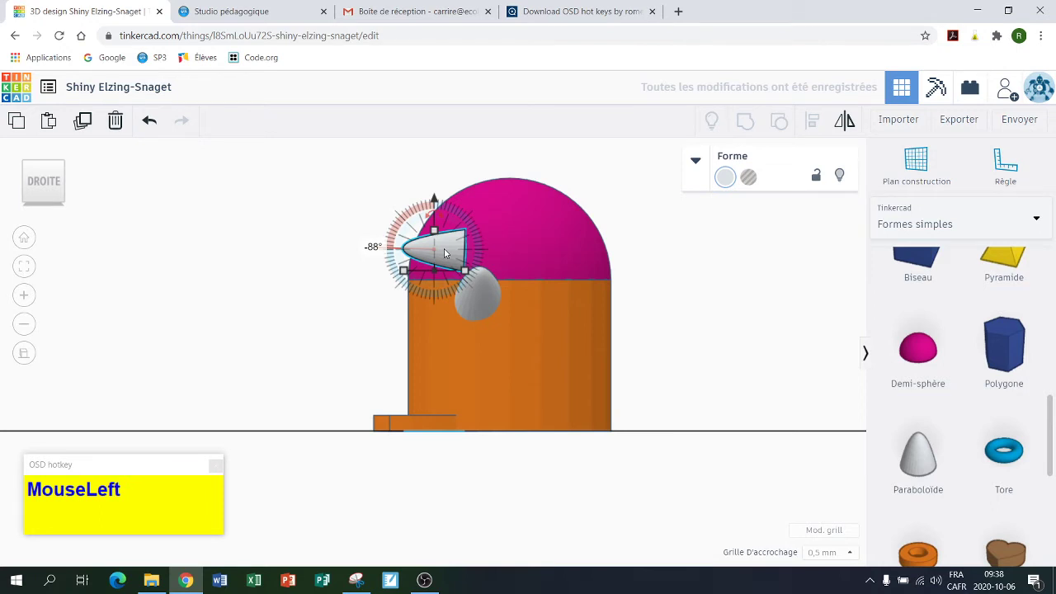
left_click_drag(445, 253, 410, 262)
left_click_drag(397, 205, 396, 223)
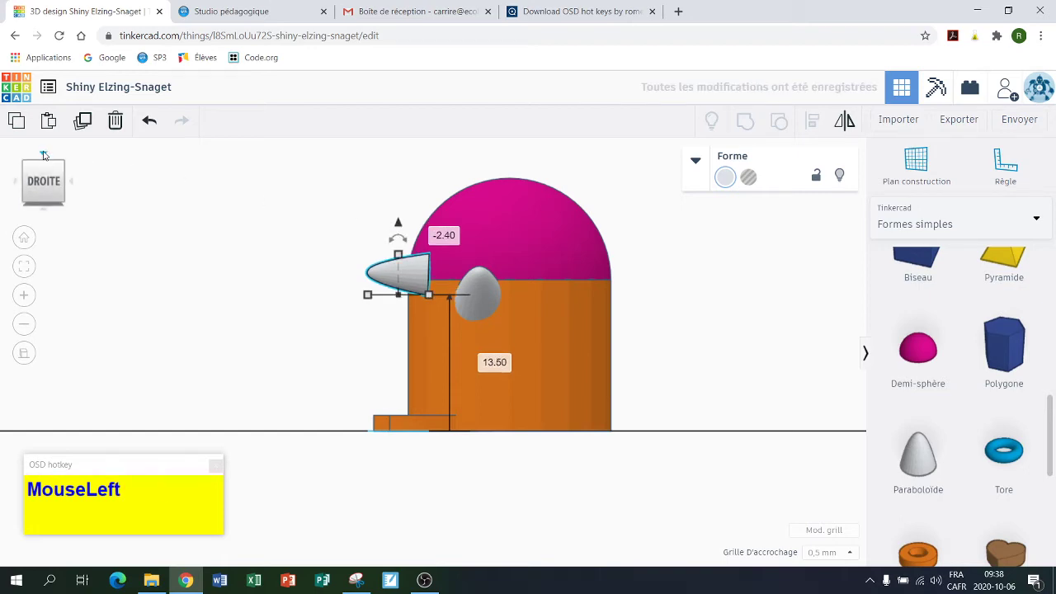
Step: Slide the beak 15 mm sideways to the middle of the penguin's face
left_click(44, 154)
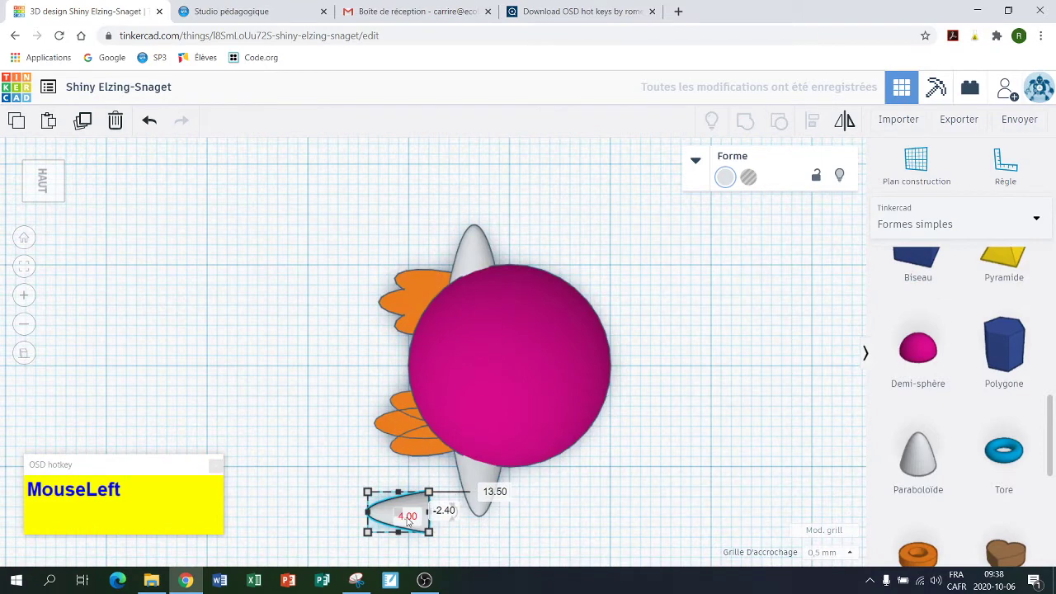
left_click_drag(408, 521, 417, 368)
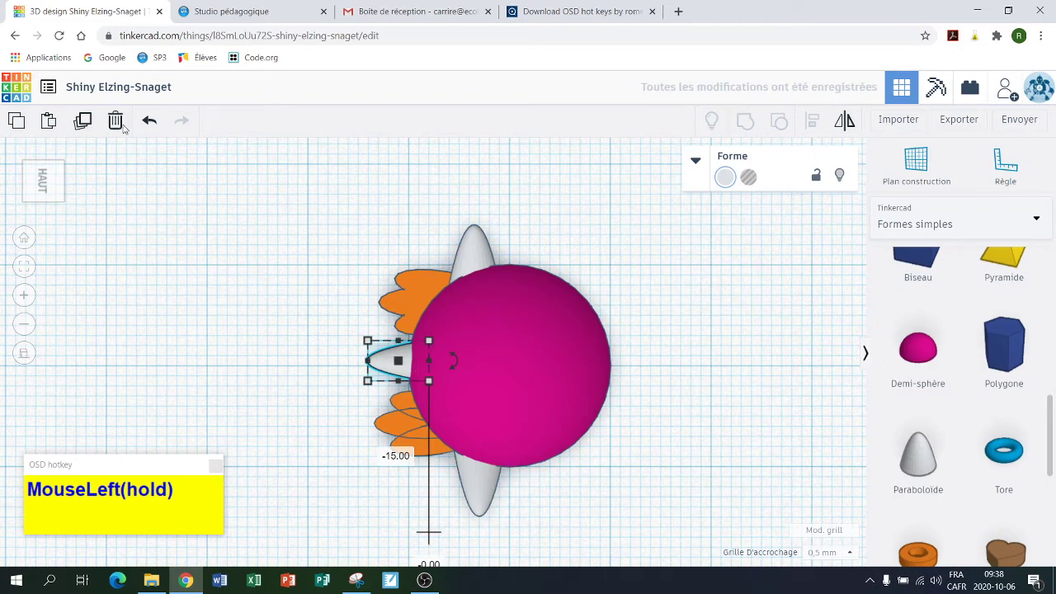
left_click(26, 202)
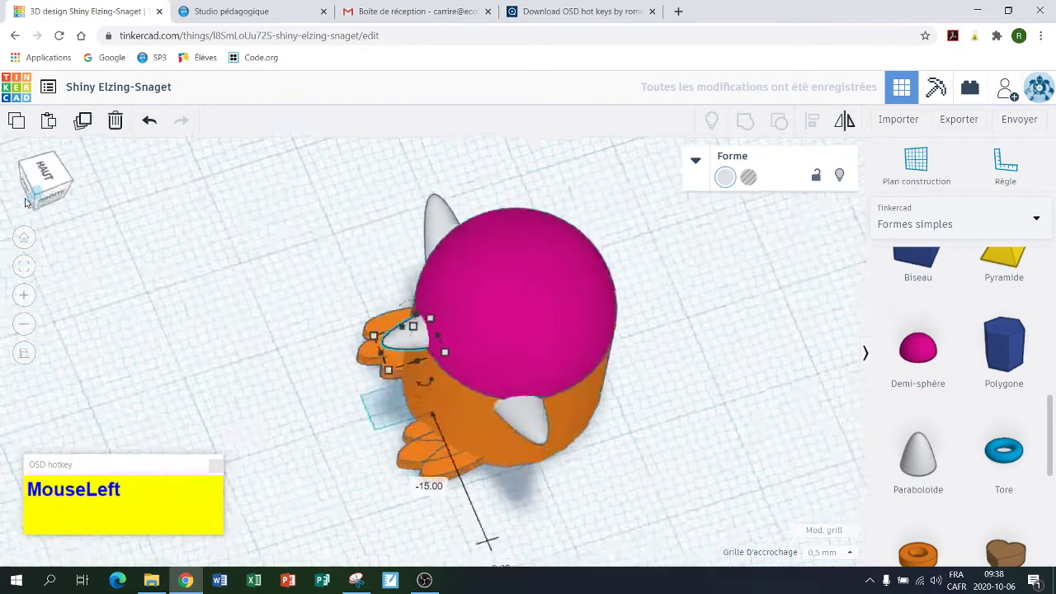
Step: Slide the beak about 0.43 mm forward from the penguin's face
left_click(166, 247)
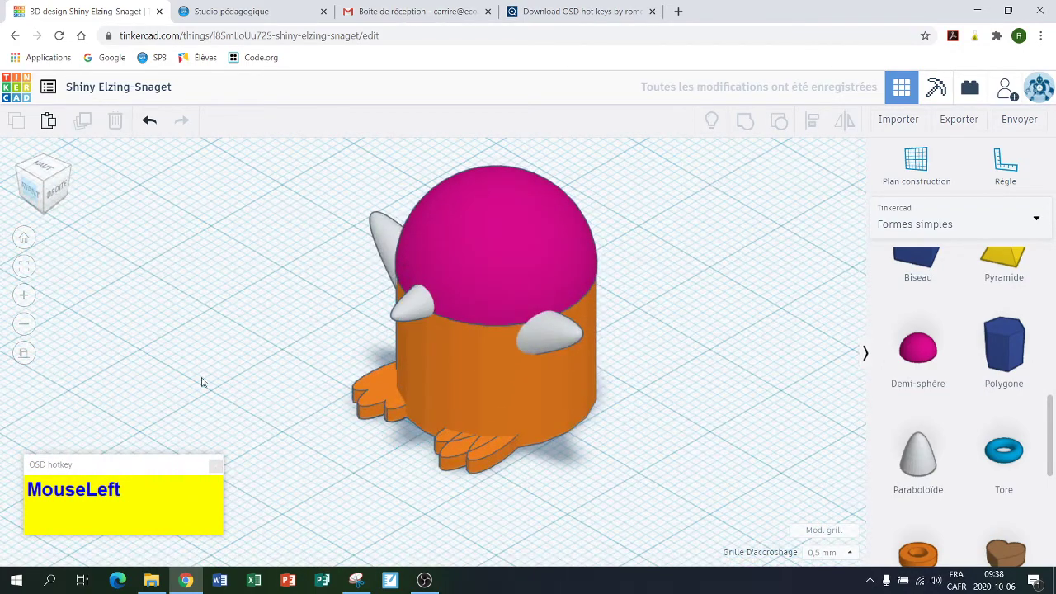
left_click(411, 304)
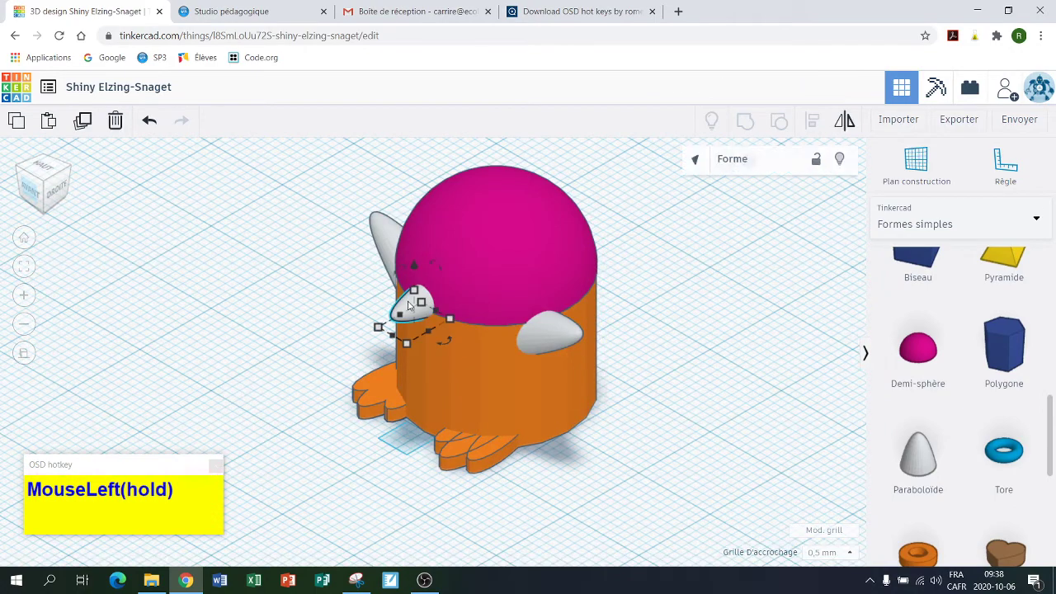
left_click(44, 168)
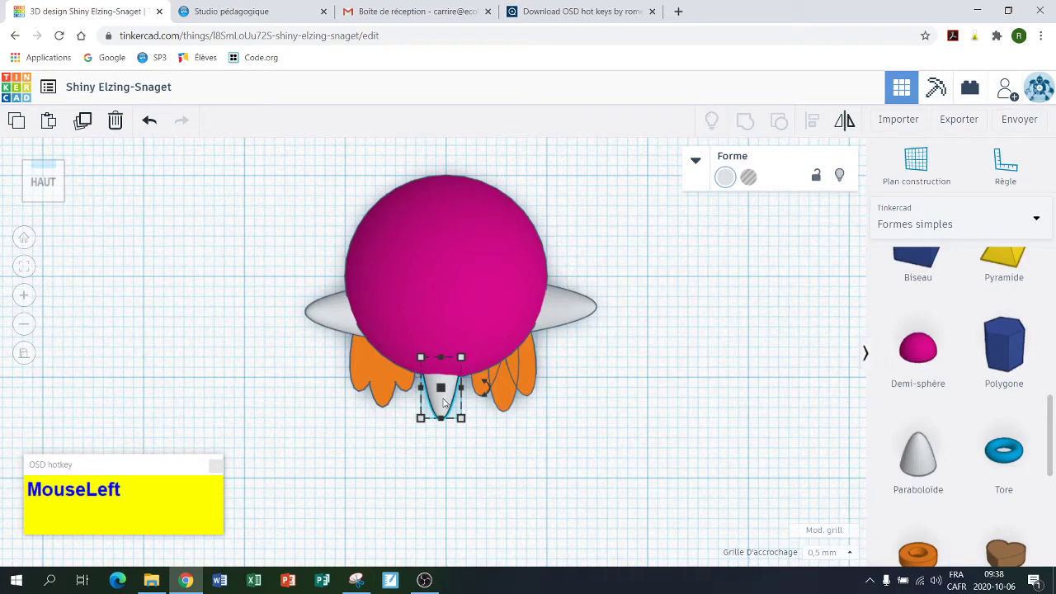
left_click_drag(443, 402, 443, 408)
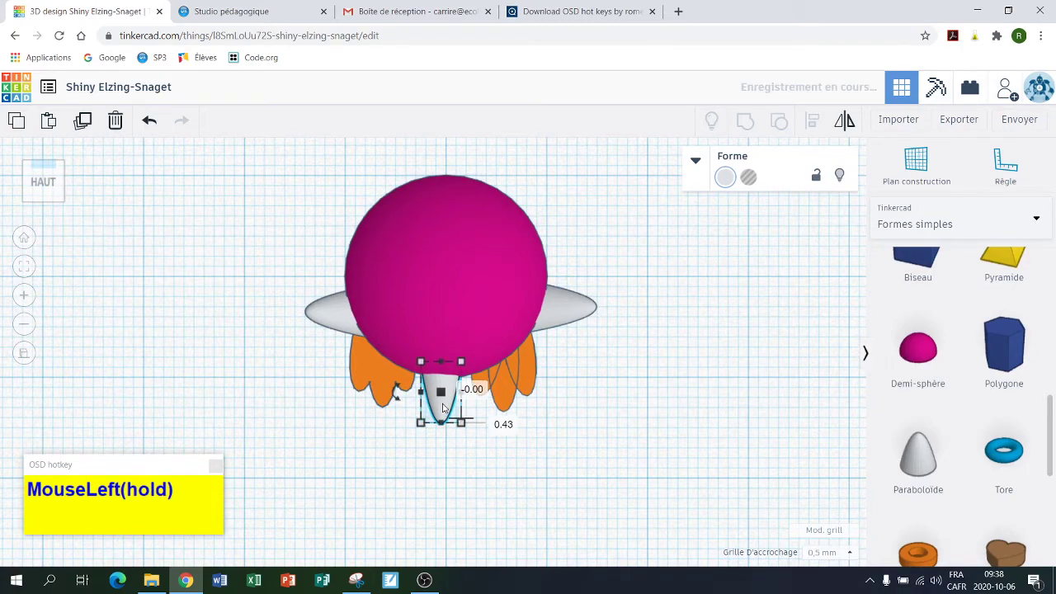
left_click_drag(48, 203, 62, 202)
left_click(138, 238)
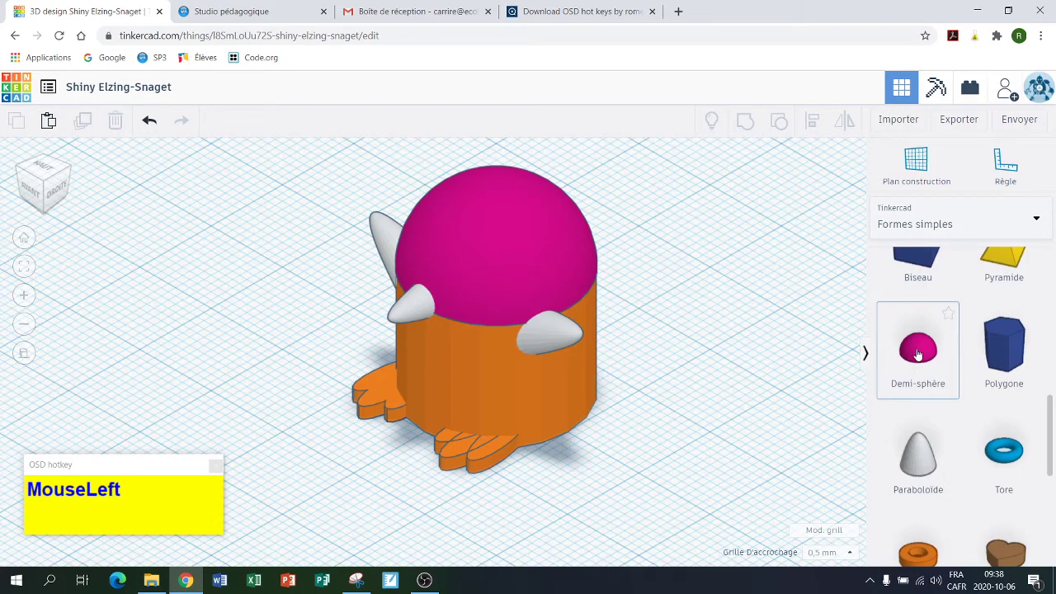
Step: Add a half-sphere beside the penguin, rotate it so its dome faces forward, and shift it 7 mm forward
left_click_drag(919, 353, 679, 492)
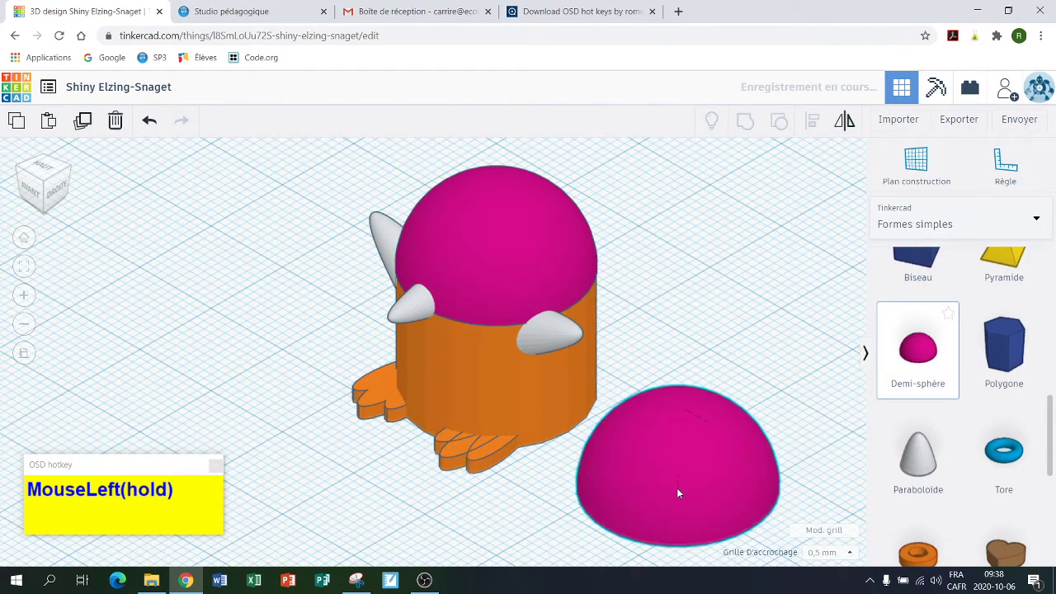
left_click(54, 195)
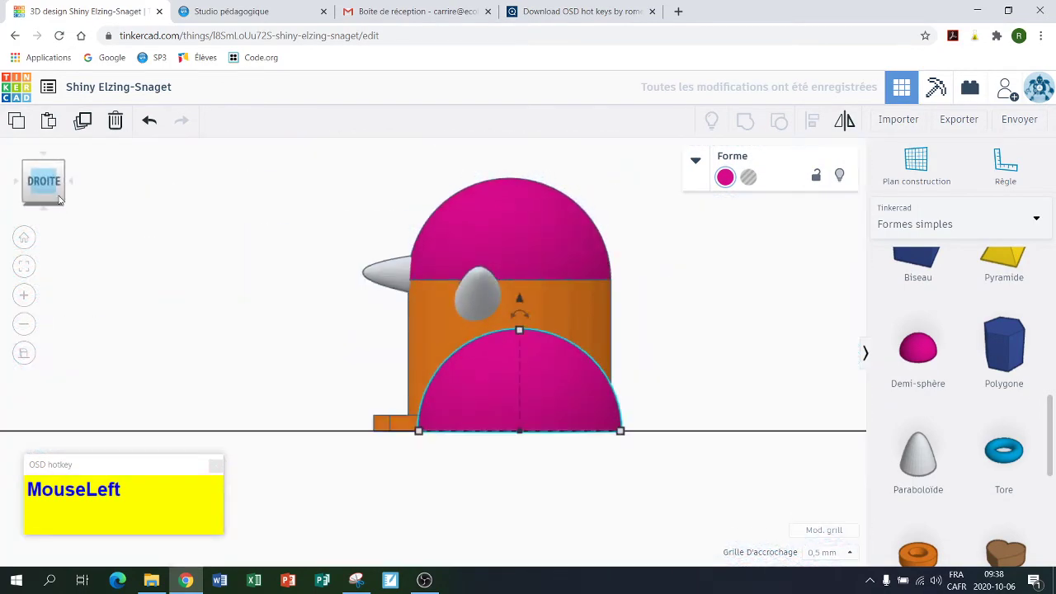
left_click_drag(522, 315, 481, 377)
left_click_drag(479, 377, 423, 377)
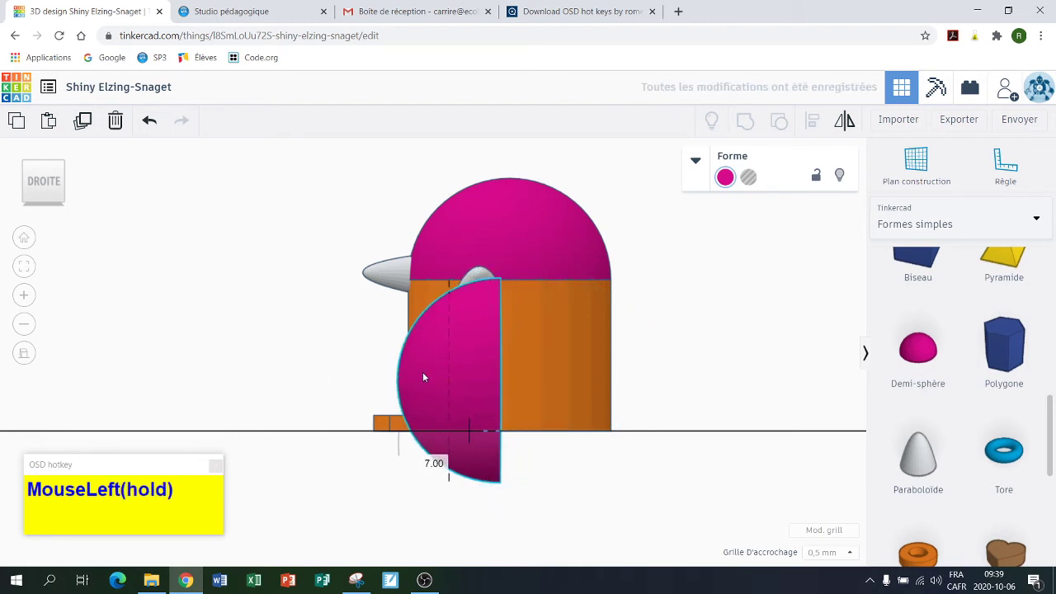
left_click_drag(423, 377, 423, 377)
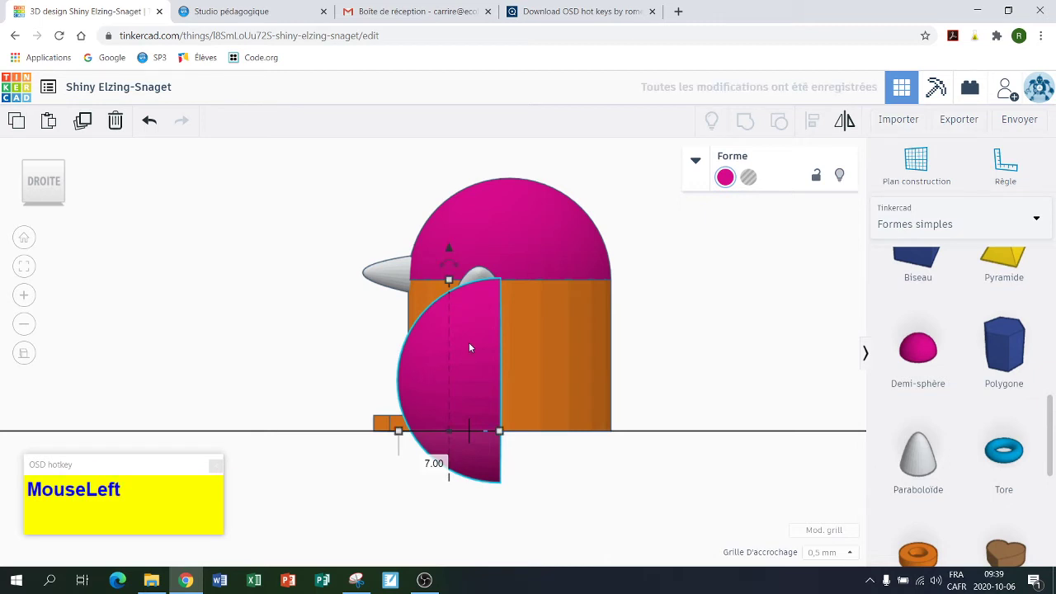
Step: Shrink the new half-sphere to 12 mm high and 4.5 mm deep
mouse_move(448, 281)
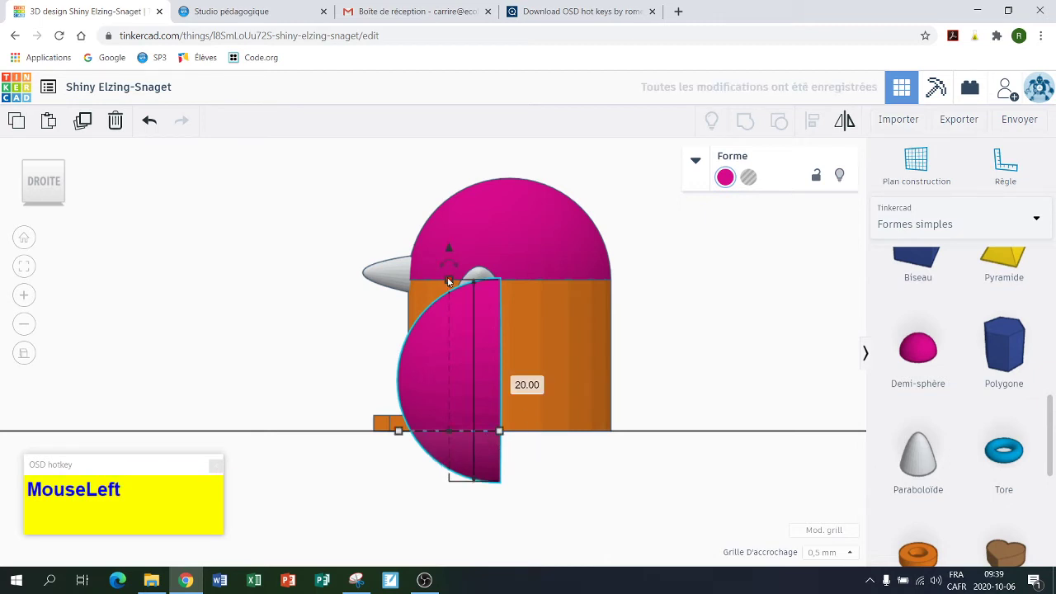
left_click_drag(448, 281, 449, 331)
left_click_drag(399, 435, 429, 431)
left_click_drag(464, 330, 464, 360)
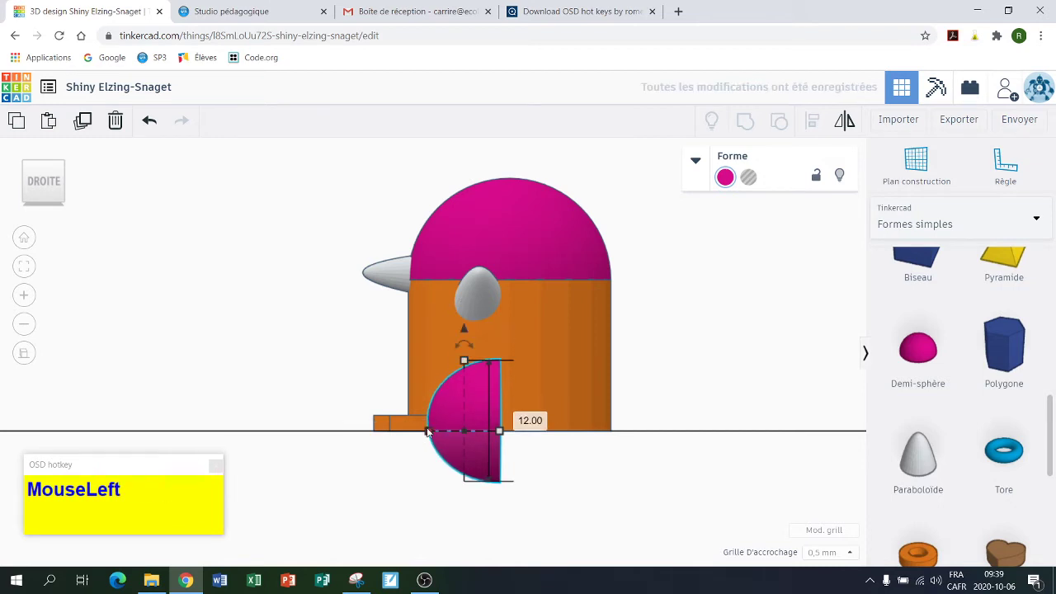
left_click_drag(428, 431, 453, 436)
Step: Raise the half-sphere 7 mm, bring it forward, and slide it 29 mm sideways into the front of the body
left_click_drag(483, 402, 416, 264)
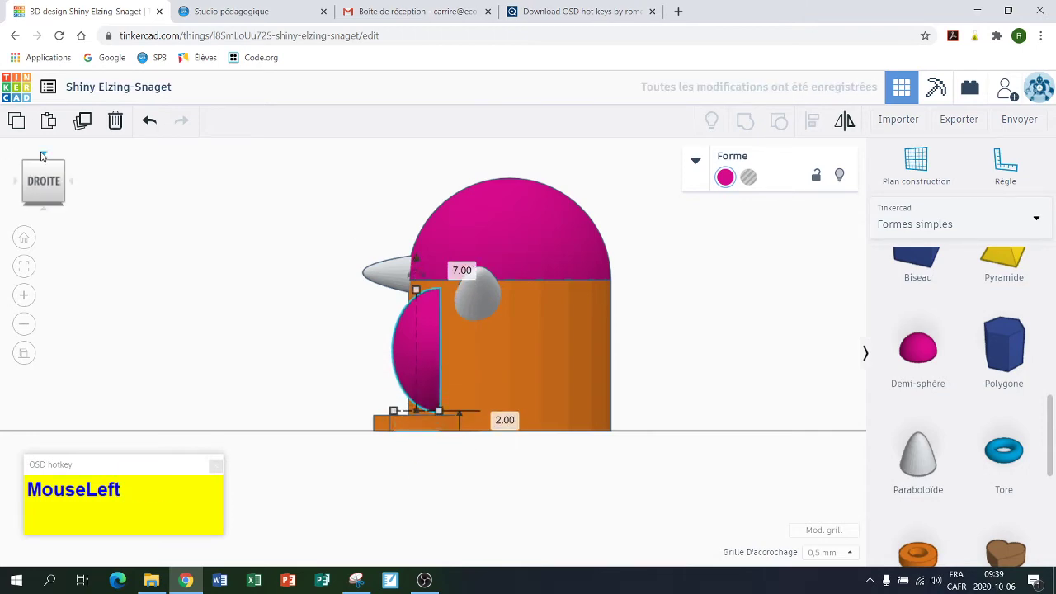
left_click(43, 155)
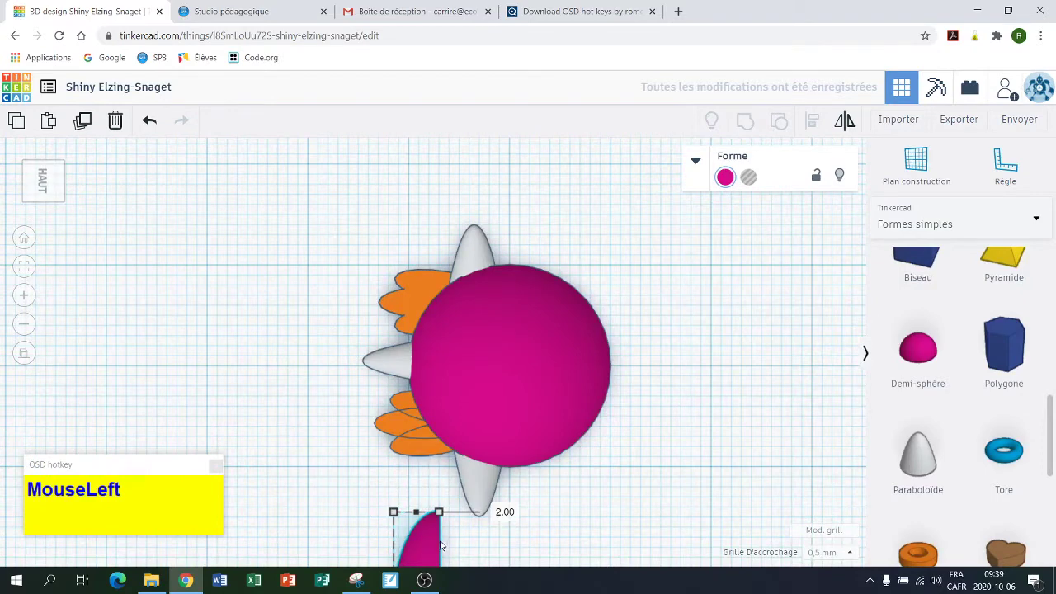
left_click_drag(421, 547, 424, 251)
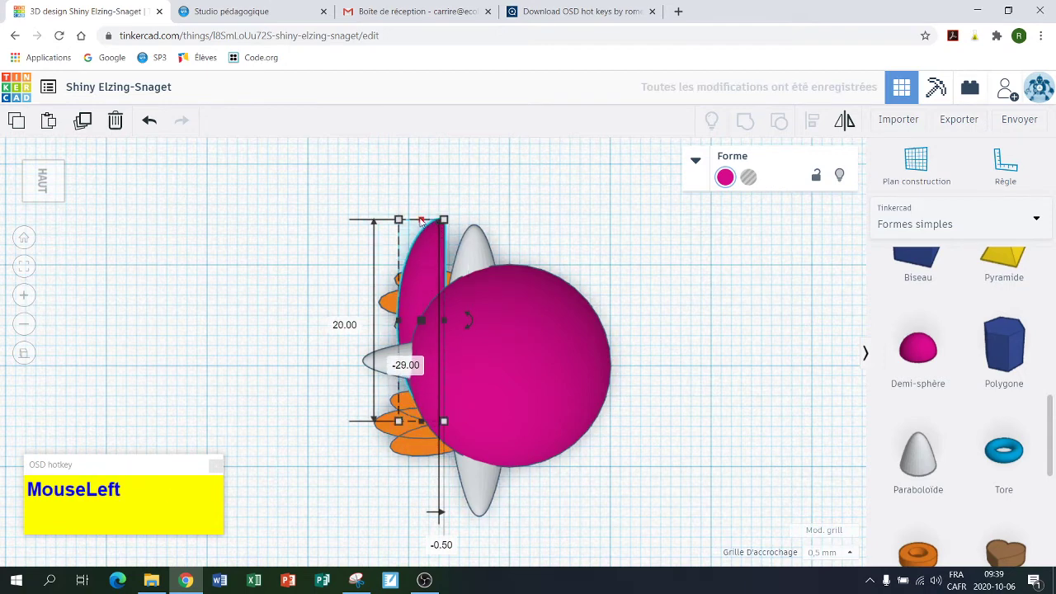
Step: Resize the belly half-sphere to 14 mm wide, centred on the body, and make it slightly taller
left_click_drag(424, 221, 420, 291)
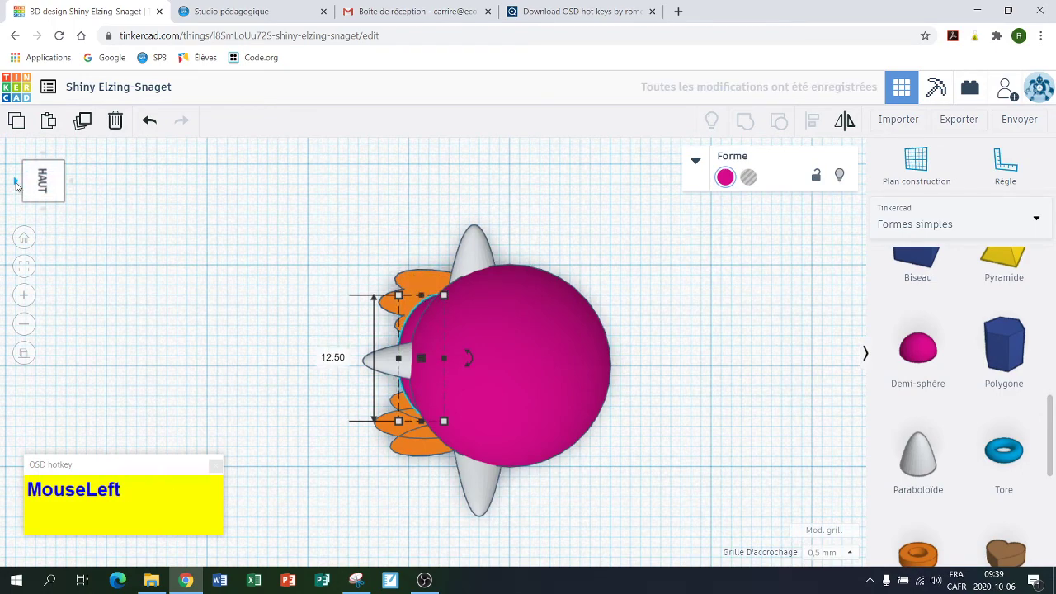
left_click(15, 183)
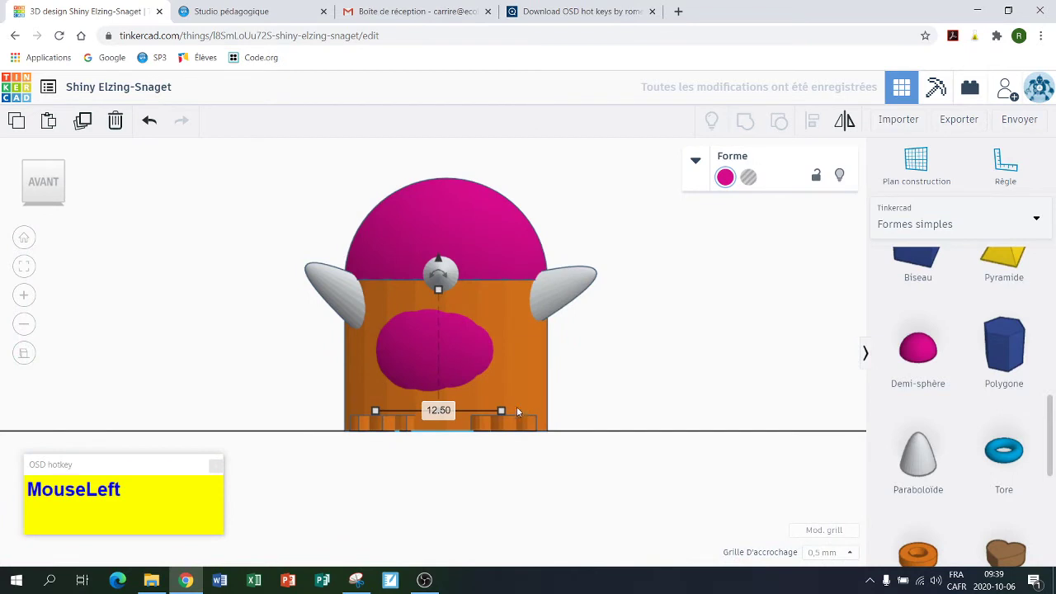
left_click_drag(502, 408, 515, 411)
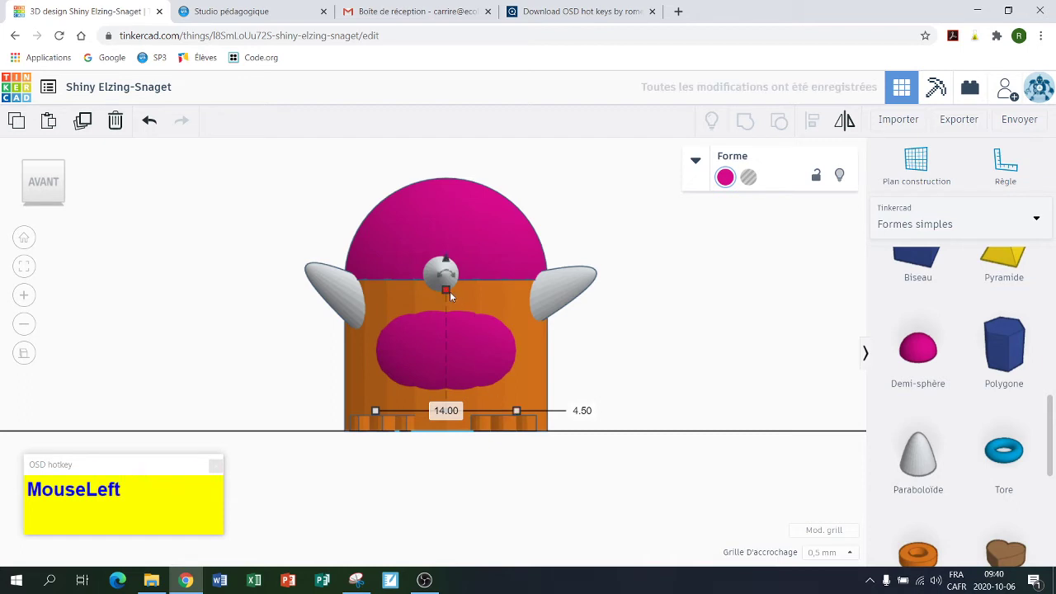
left_click_drag(445, 286, 446, 410)
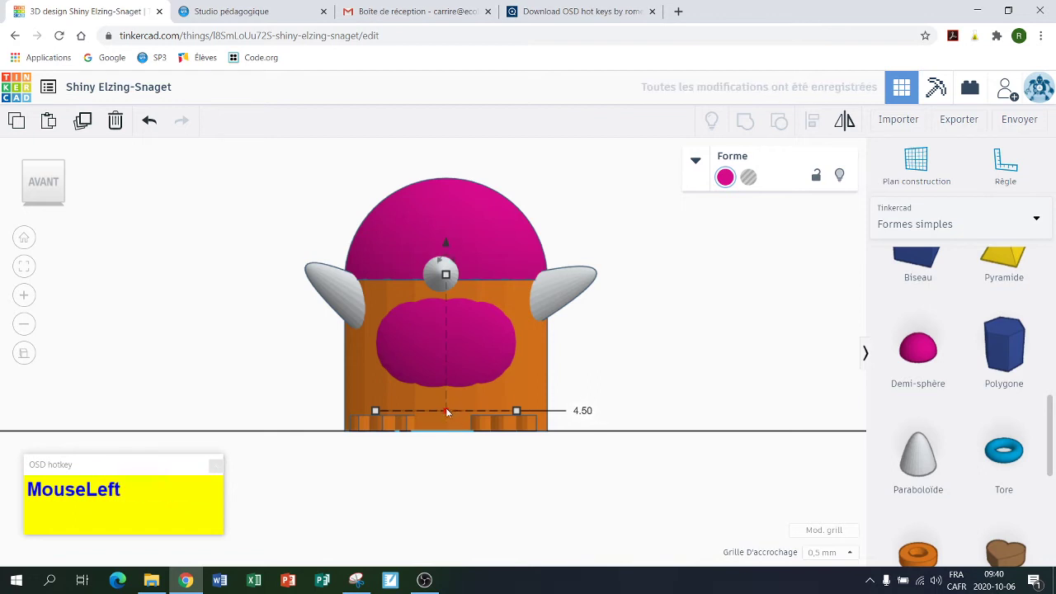
left_click(581, 370)
Step: Color the penguin's half-sphere head and cylinder body black
scroll(703, 326, "down", 2)
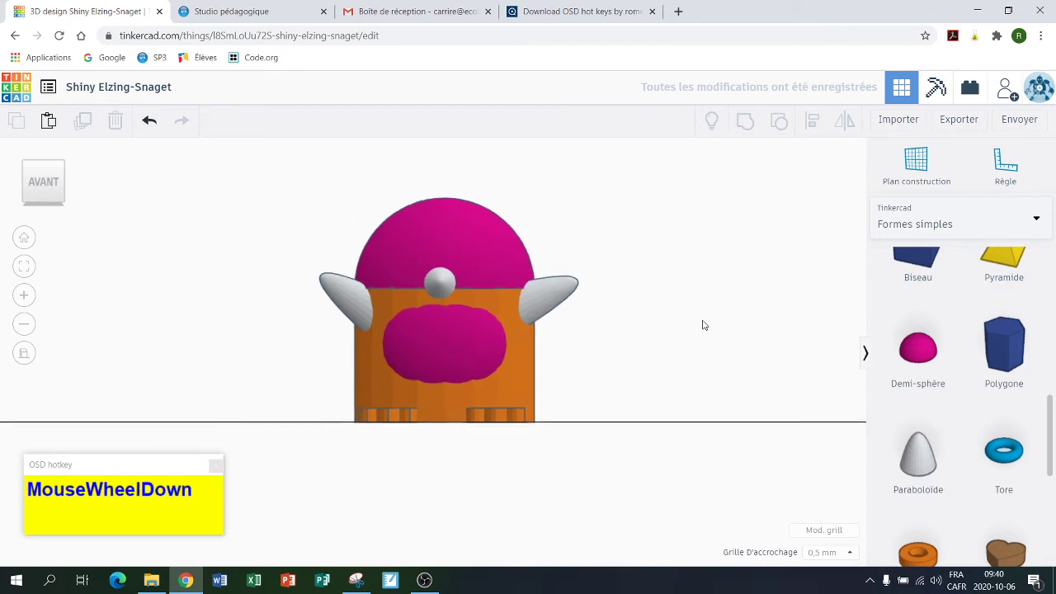
scroll(702, 325, "up", 3)
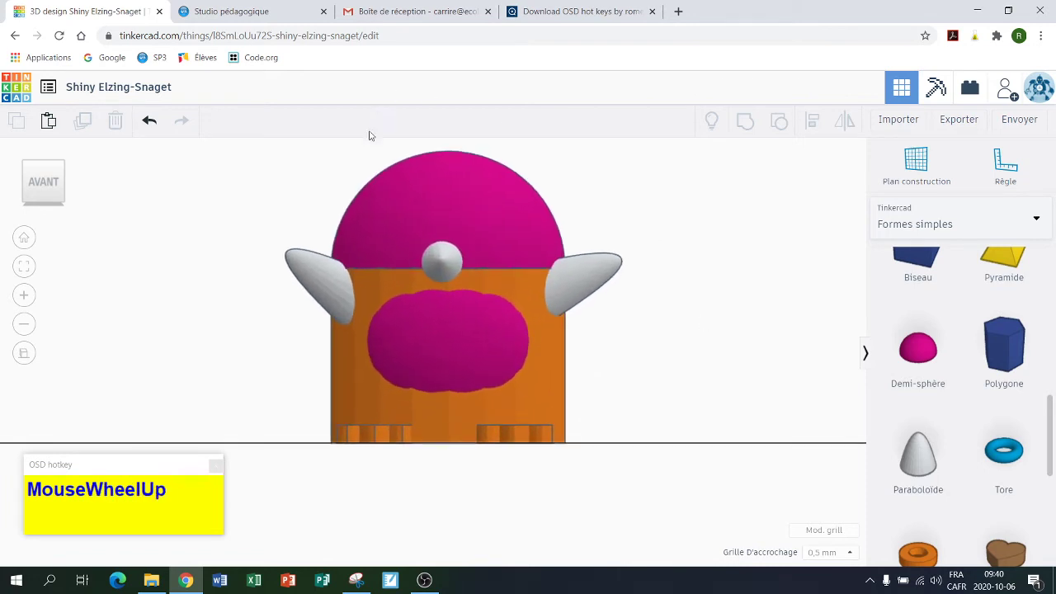
left_click(468, 194)
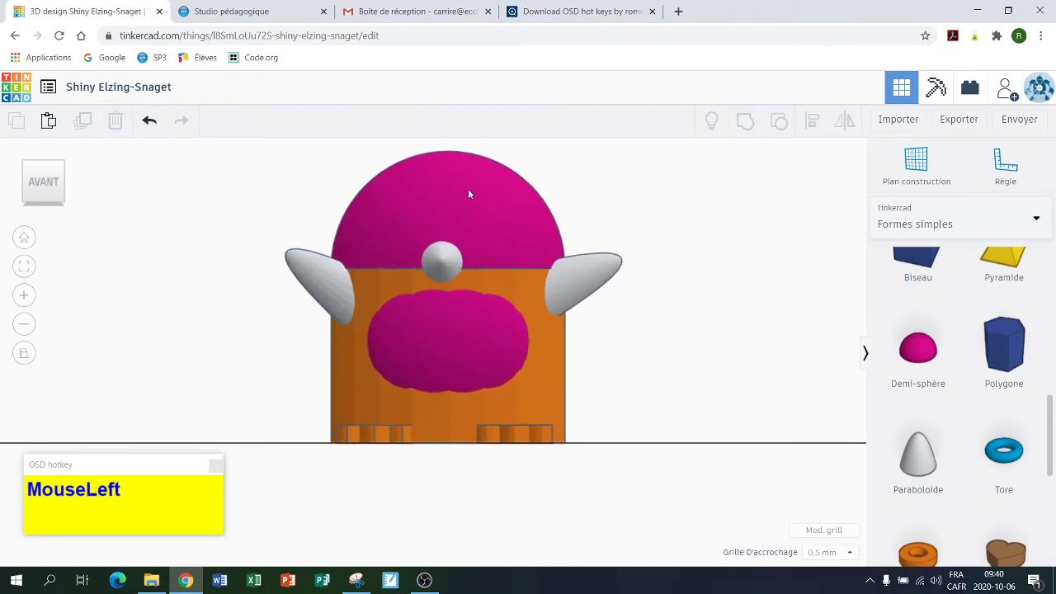
left_click(725, 178)
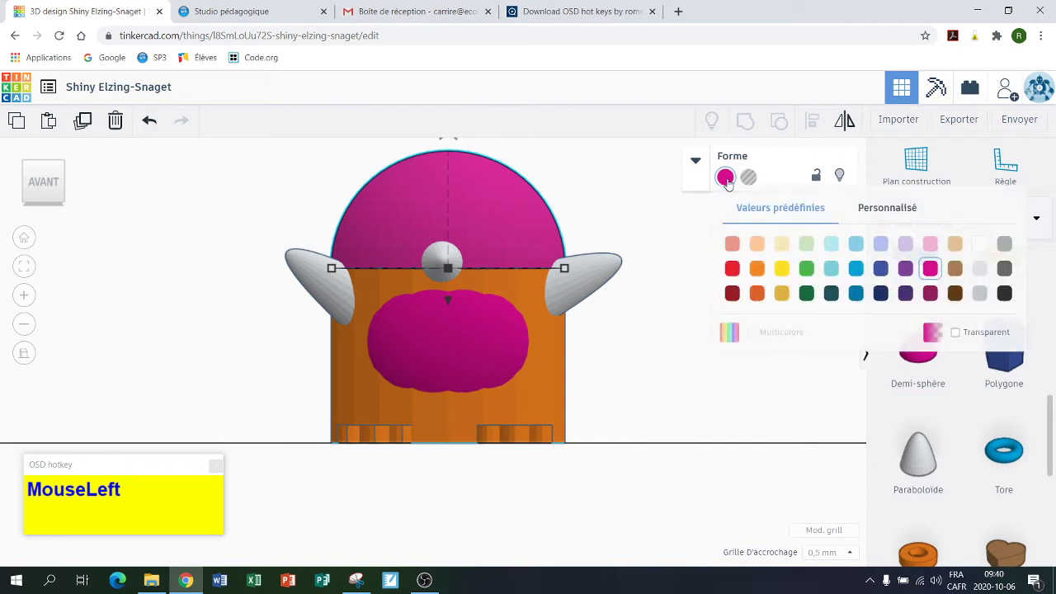
left_click(1004, 293)
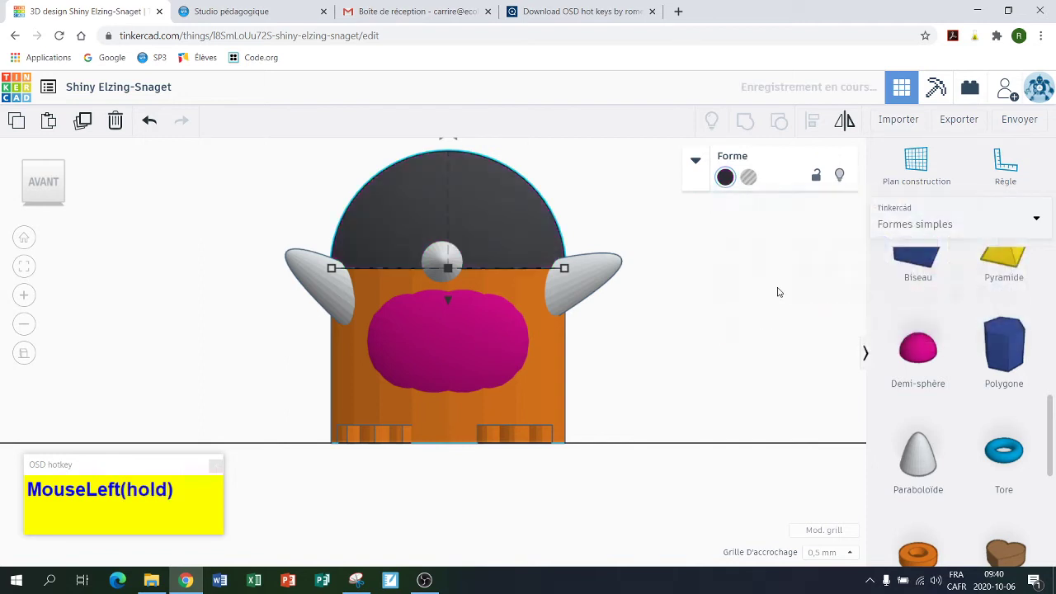
left_click(546, 372)
left_click(727, 178)
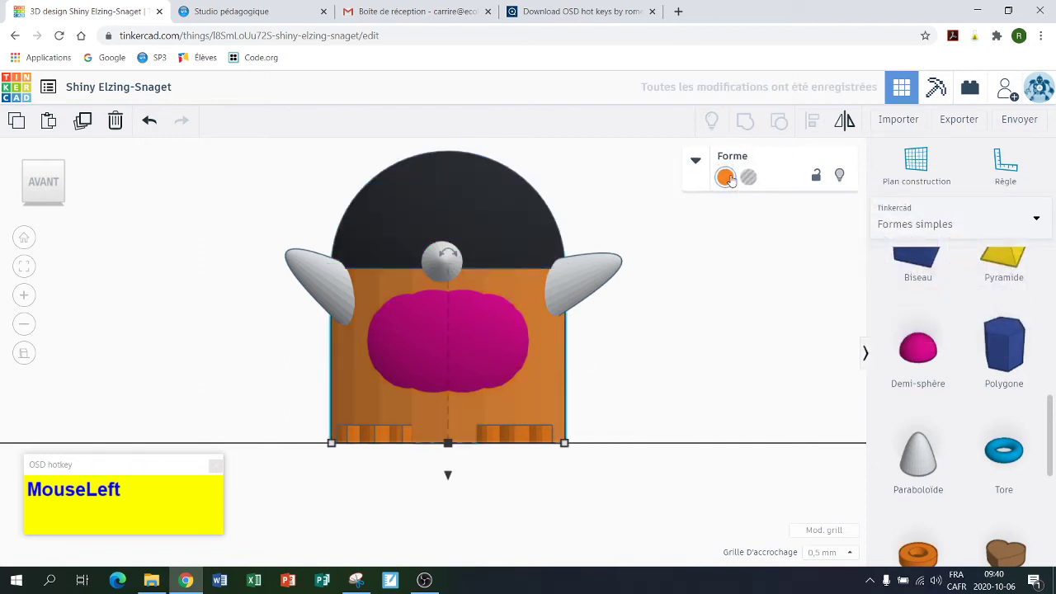
left_click(1004, 293)
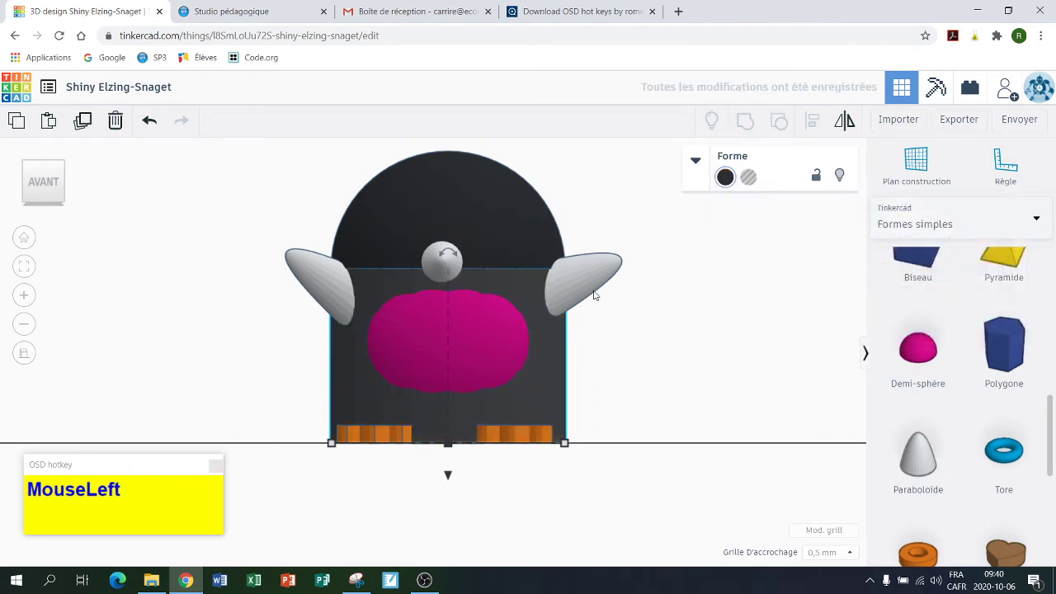
Step: Color both wings black to match the body
left_click(592, 273)
left_click(726, 178)
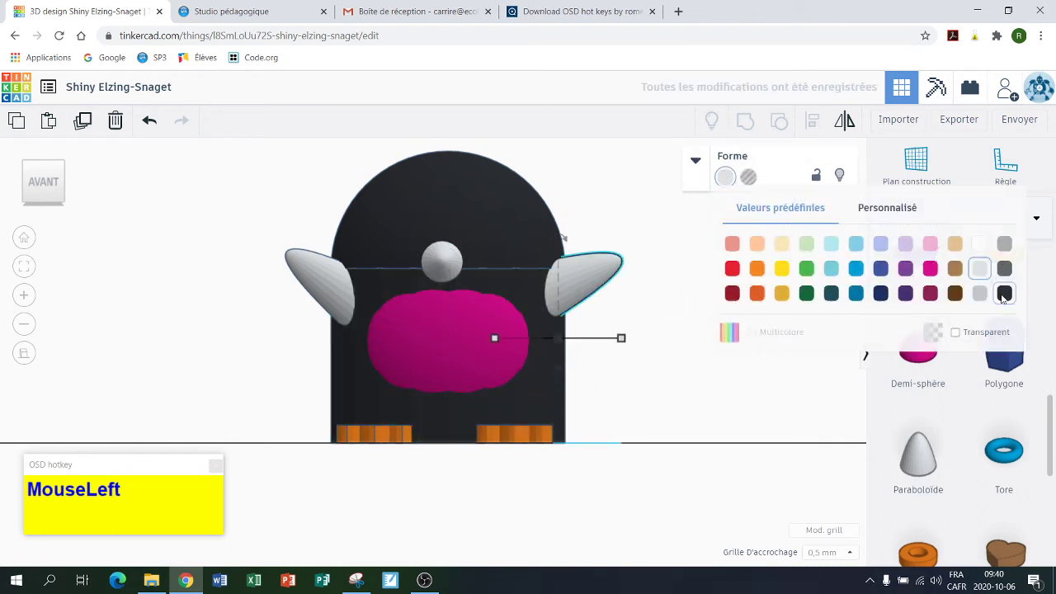
left_click(1005, 293)
left_click(302, 272)
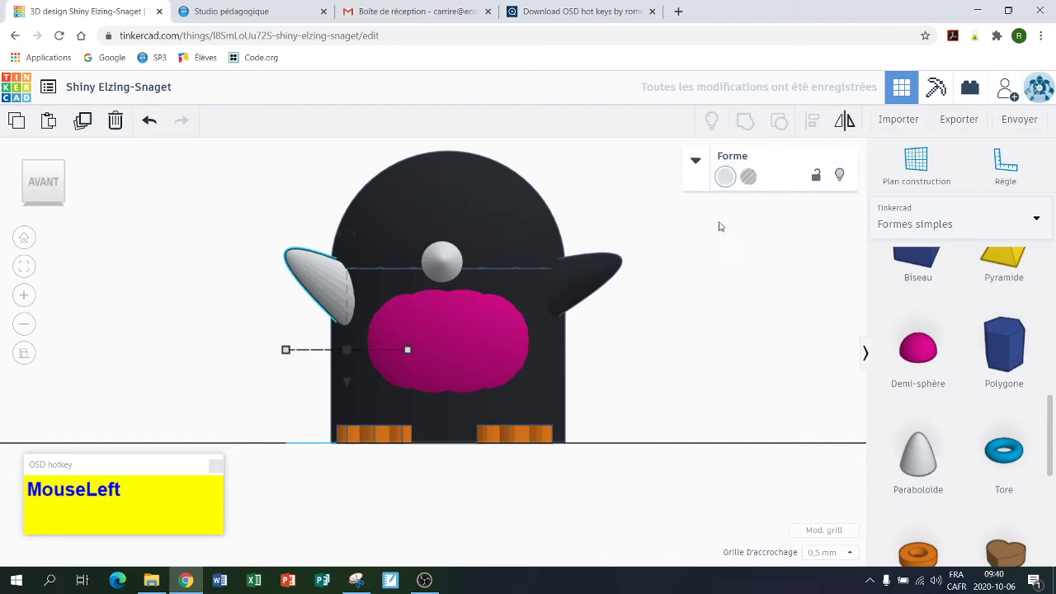
left_click(726, 178)
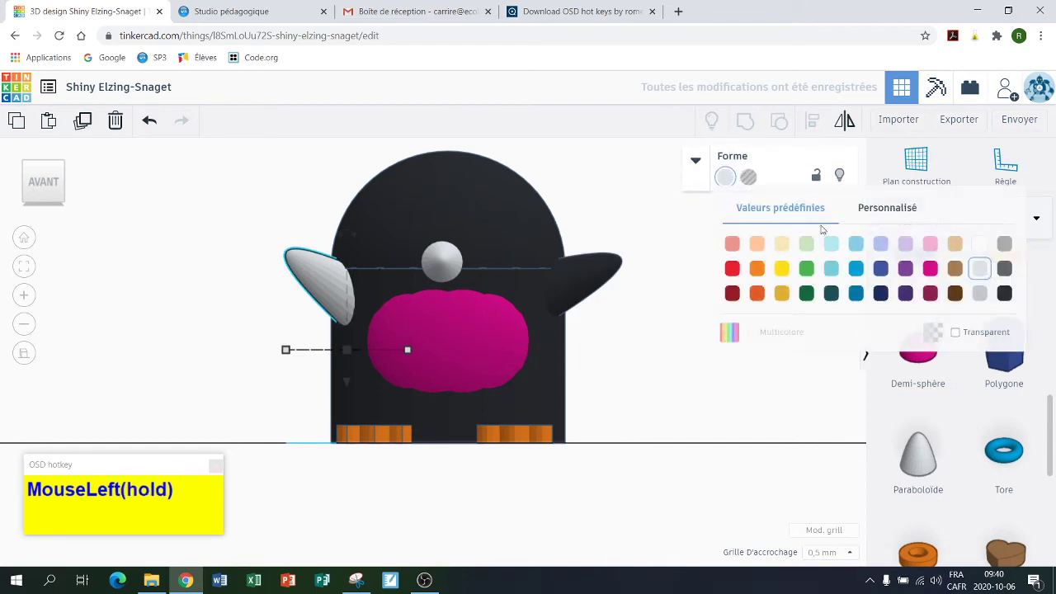
left_click(1005, 293)
Step: Color the beak yellow and the belly half-sphere white
left_click(444, 265)
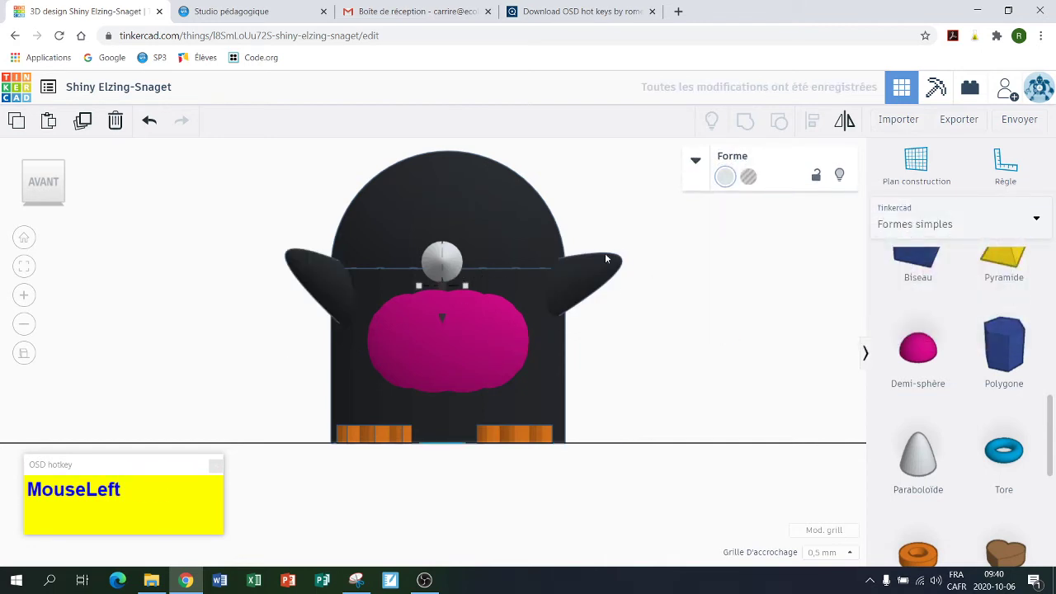
left_click(725, 177)
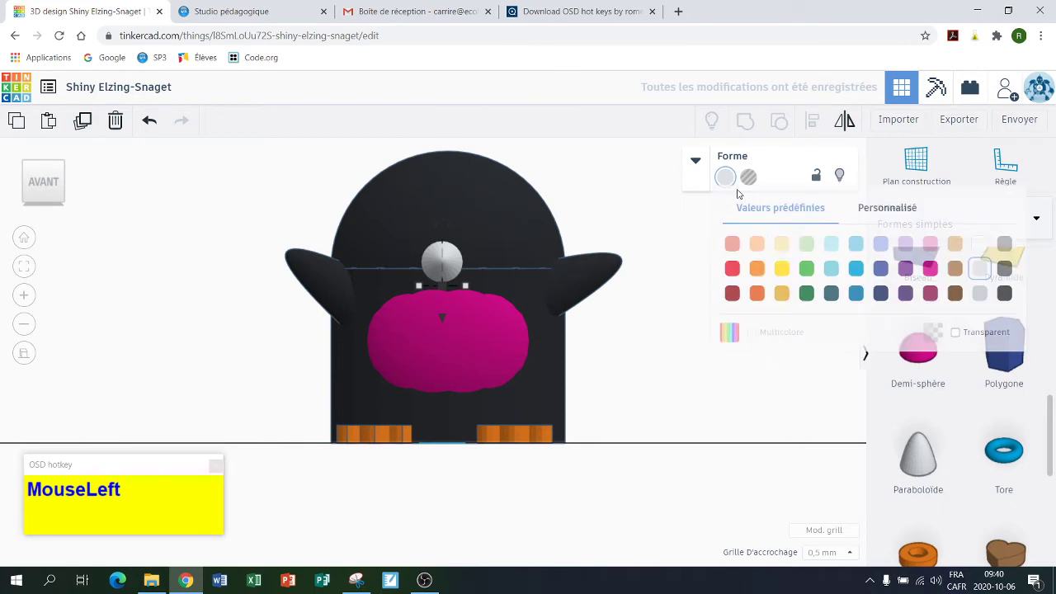
left_click(786, 265)
left_click(418, 350)
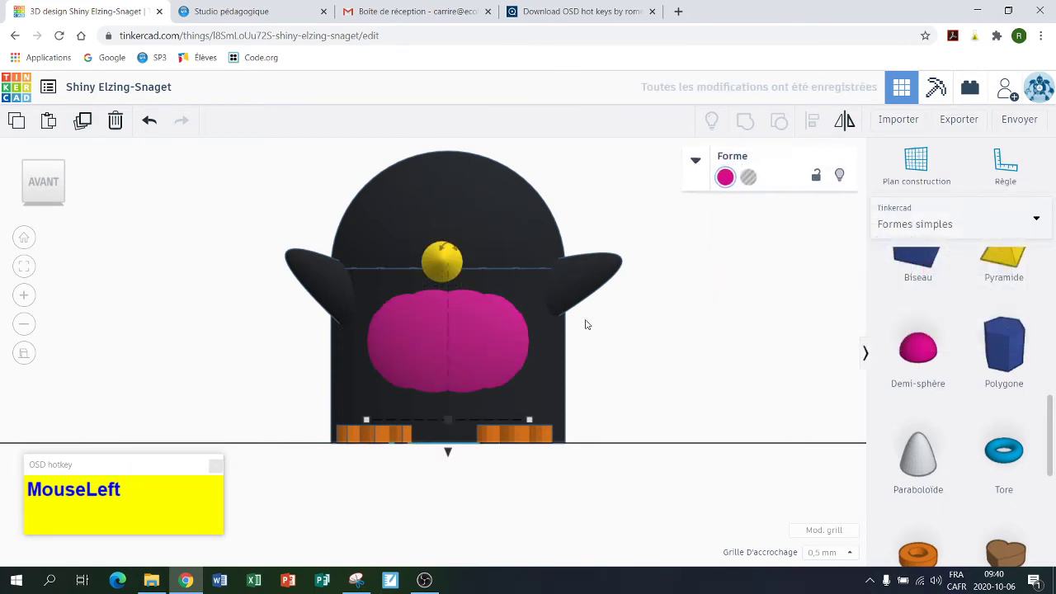
left_click(726, 177)
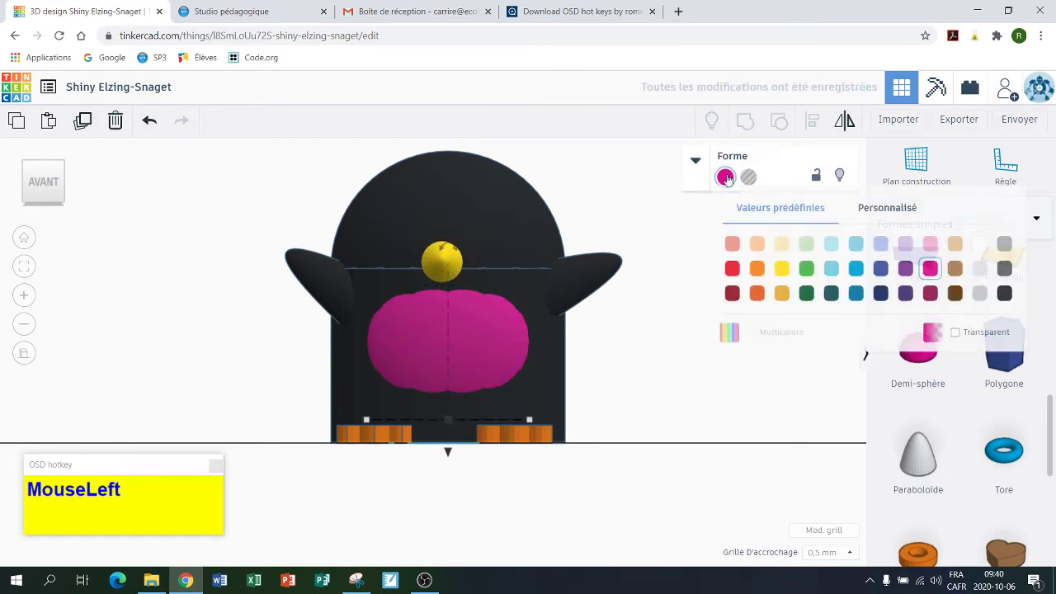
left_click(979, 244)
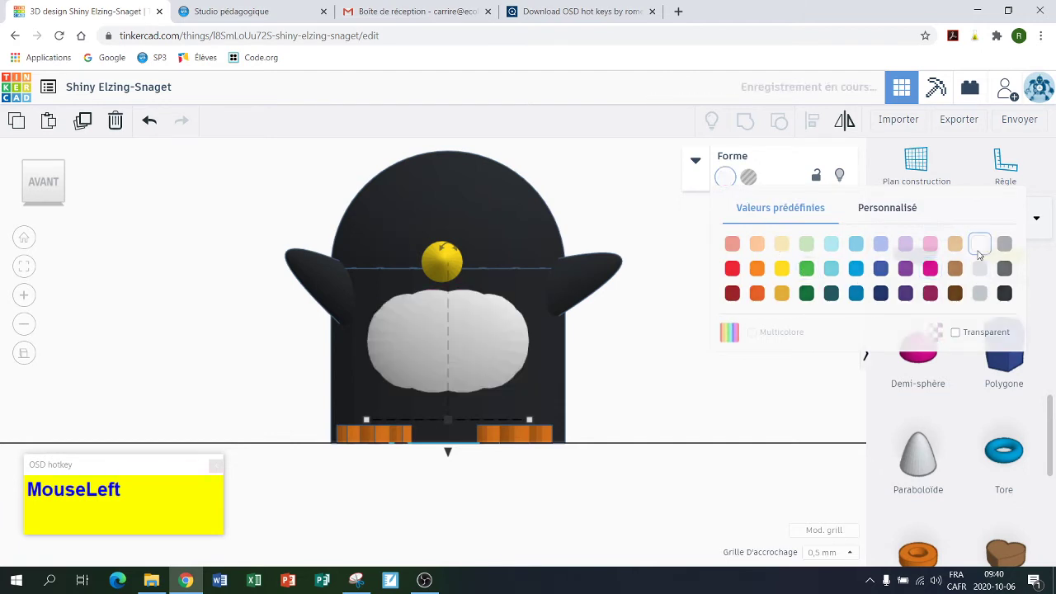
left_click(665, 405)
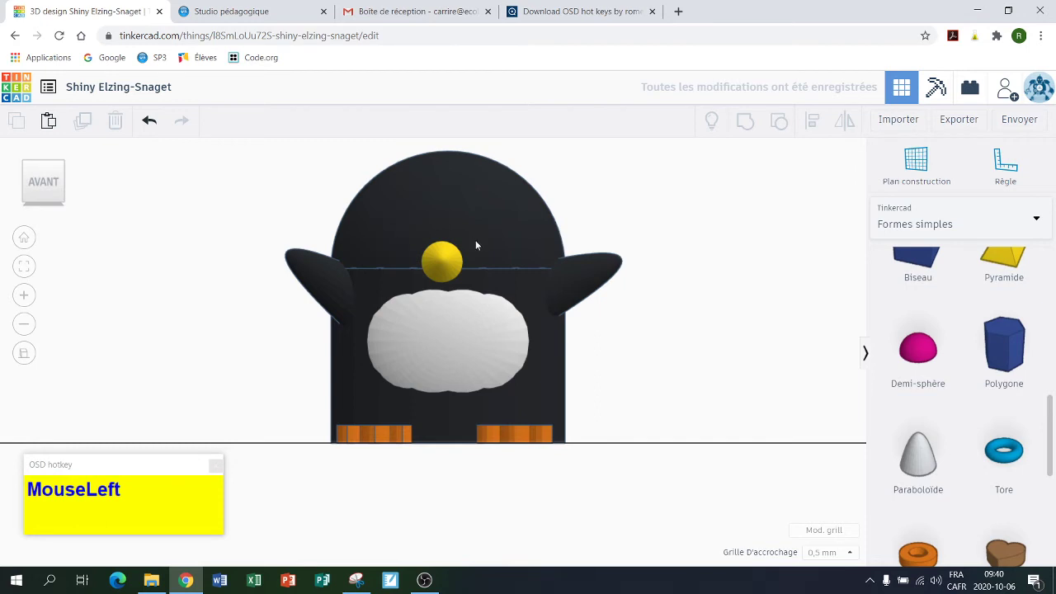
Step: Shift the yellow beak slightly sideways to centre it on the penguin's face
left_click(448, 264)
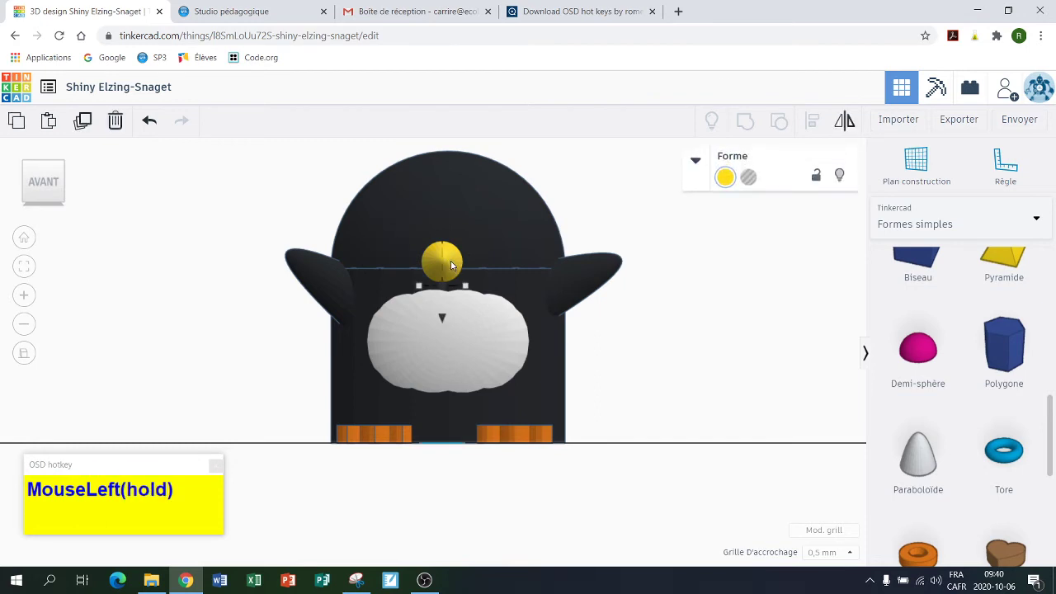
left_click_drag(453, 264, 459, 264)
left_click(569, 201)
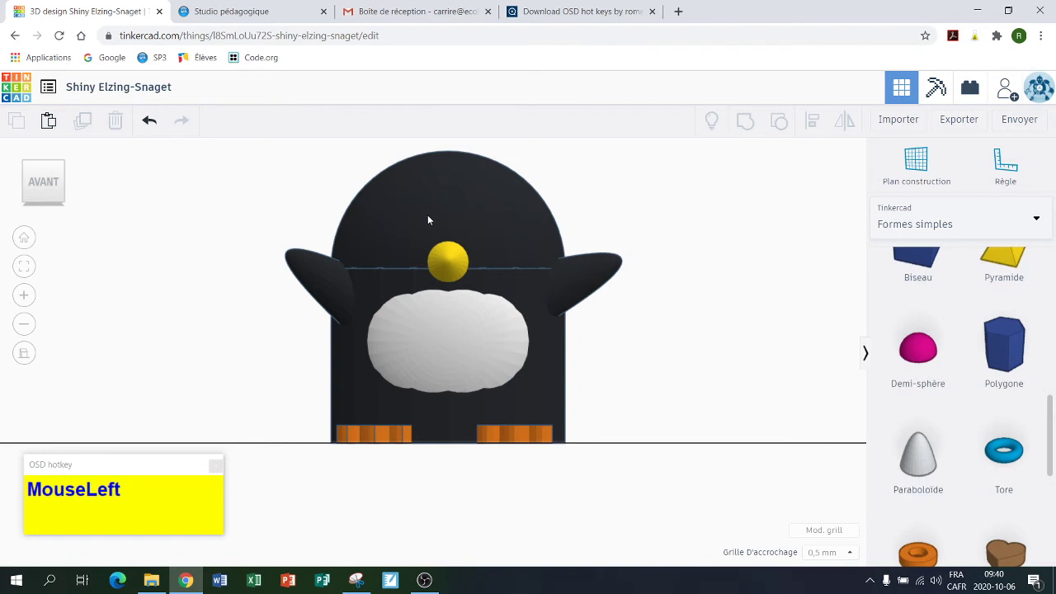
Step: Check the eyes on the reference penguin image in Outil Capture d'écran, keep the capture open, and return to Tinkercad
left_click(358, 581)
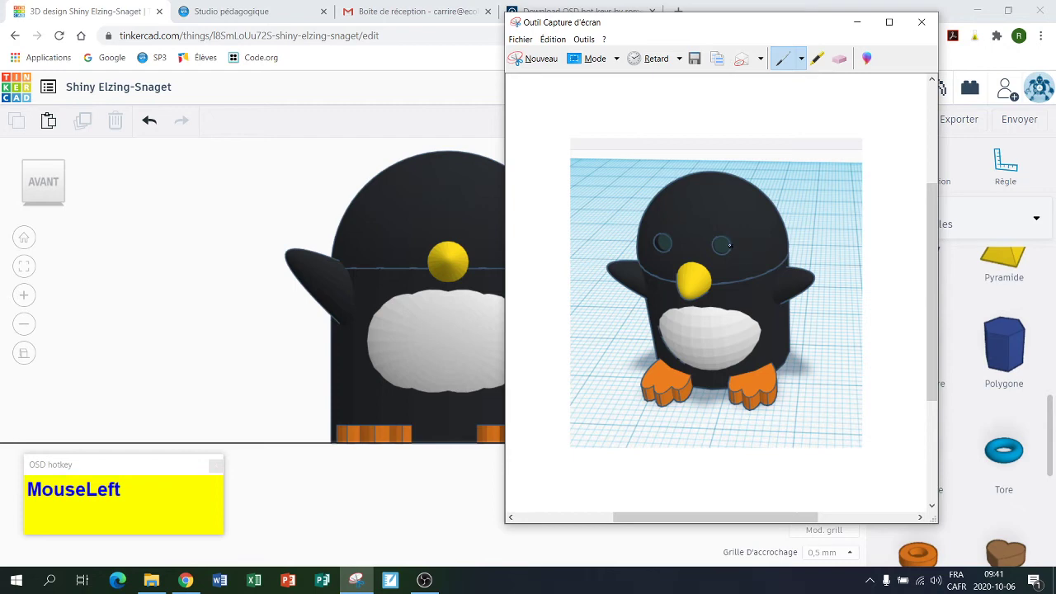
left_click(922, 22)
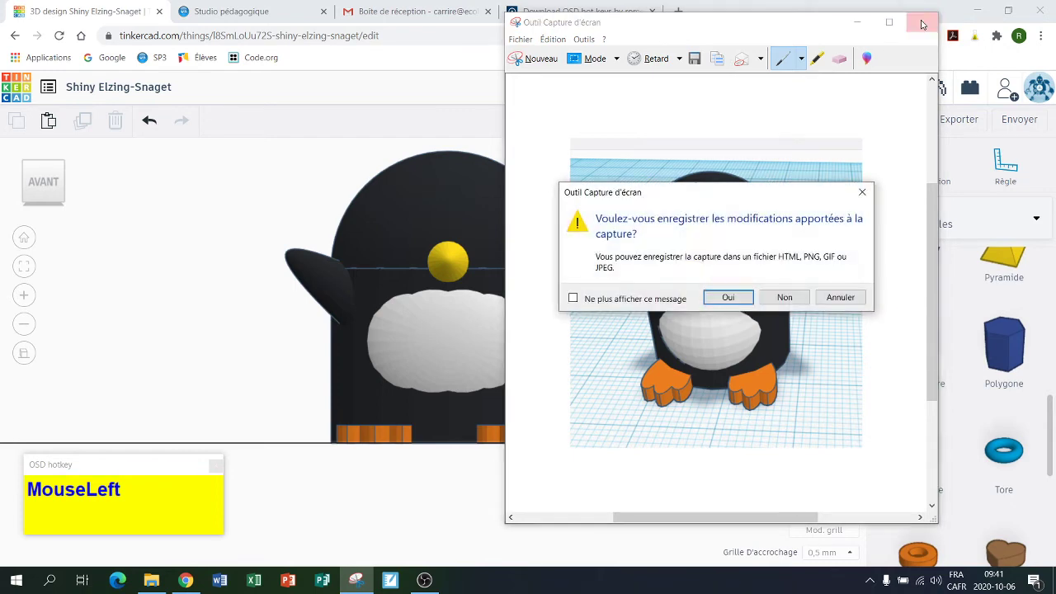
left_click(856, 297)
left_click(857, 22)
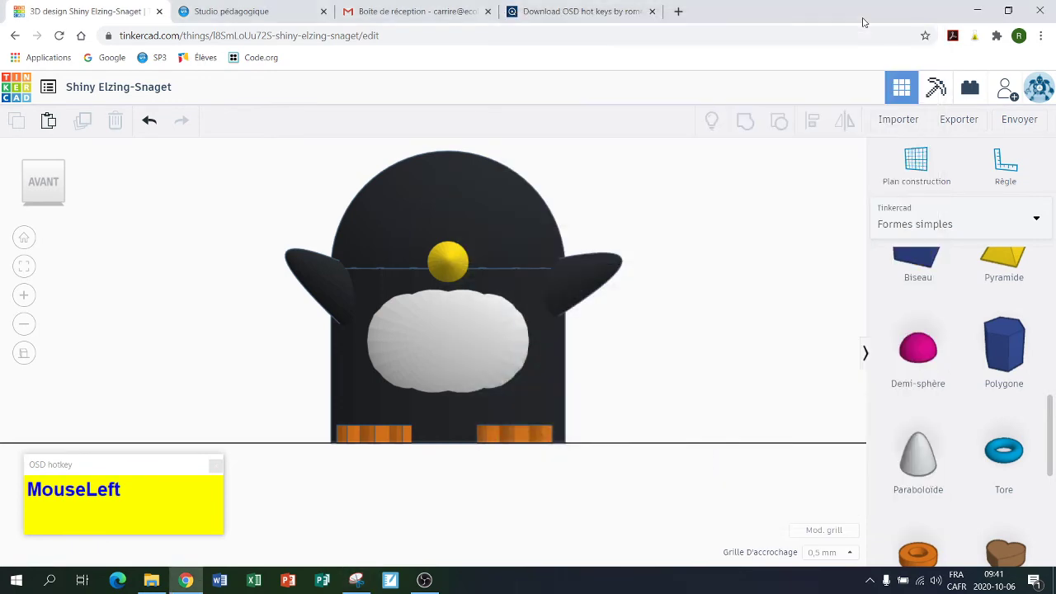
Step: Add a sphere from the basic shapes beside the penguin and set its width to 2 mm
left_click_drag(1050, 437, 1034, 325)
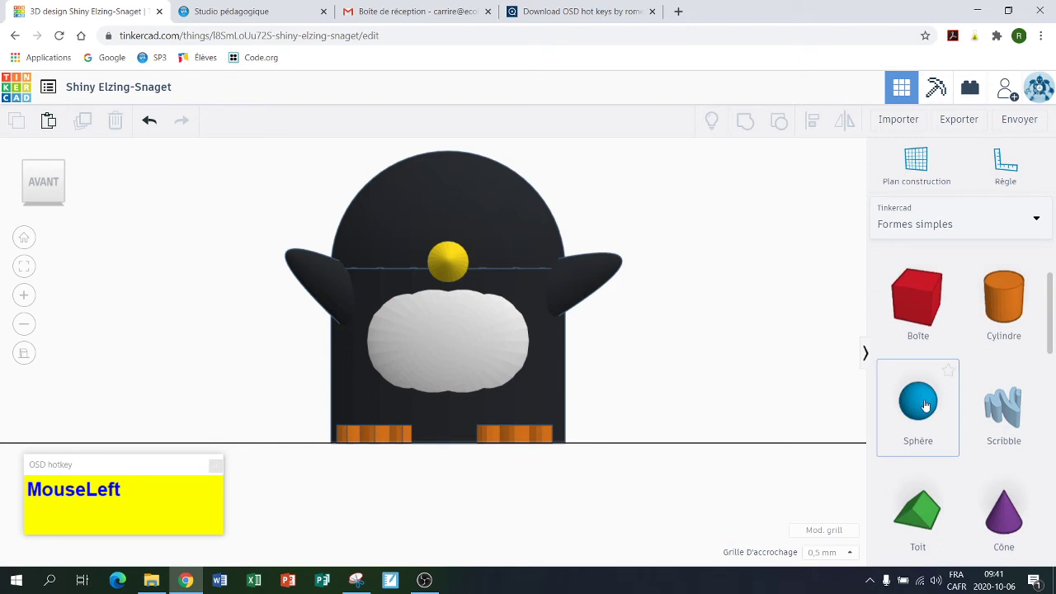
left_click_drag(922, 404, 774, 381)
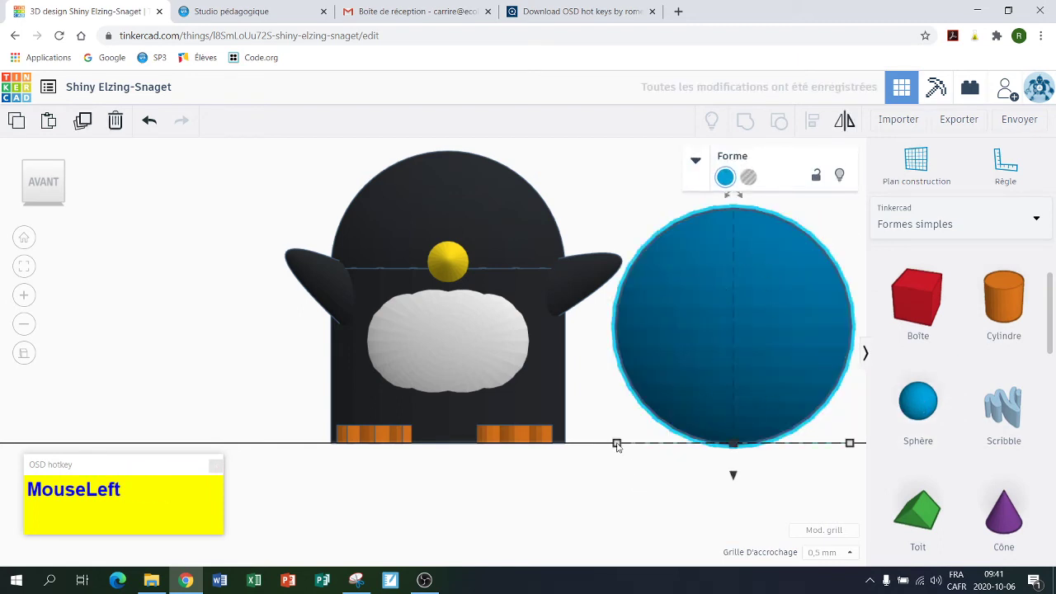
mouse_move(617, 444)
left_click(740, 443)
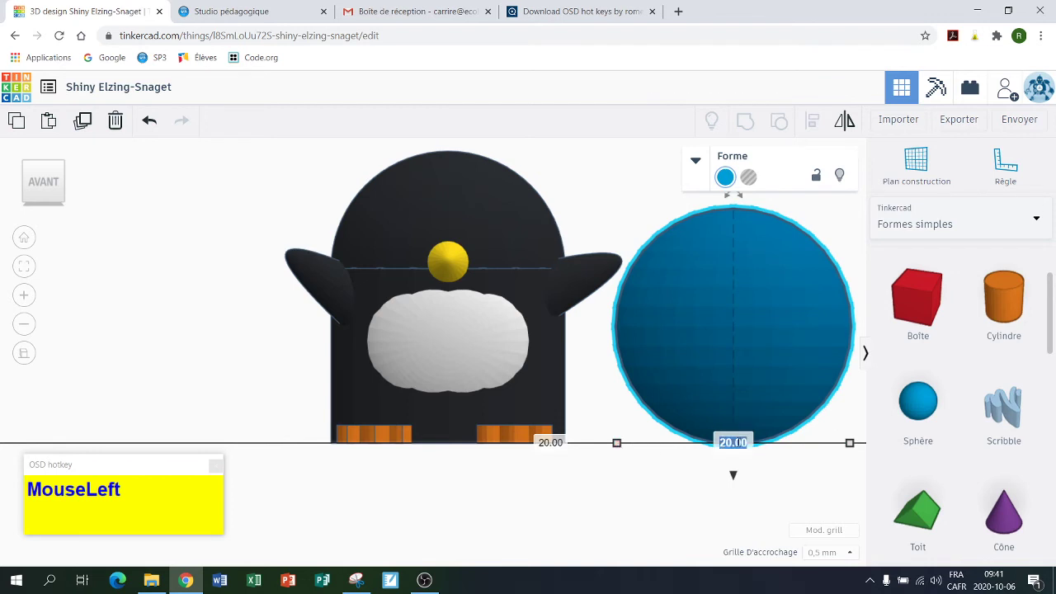
type("2")
left_click(756, 477)
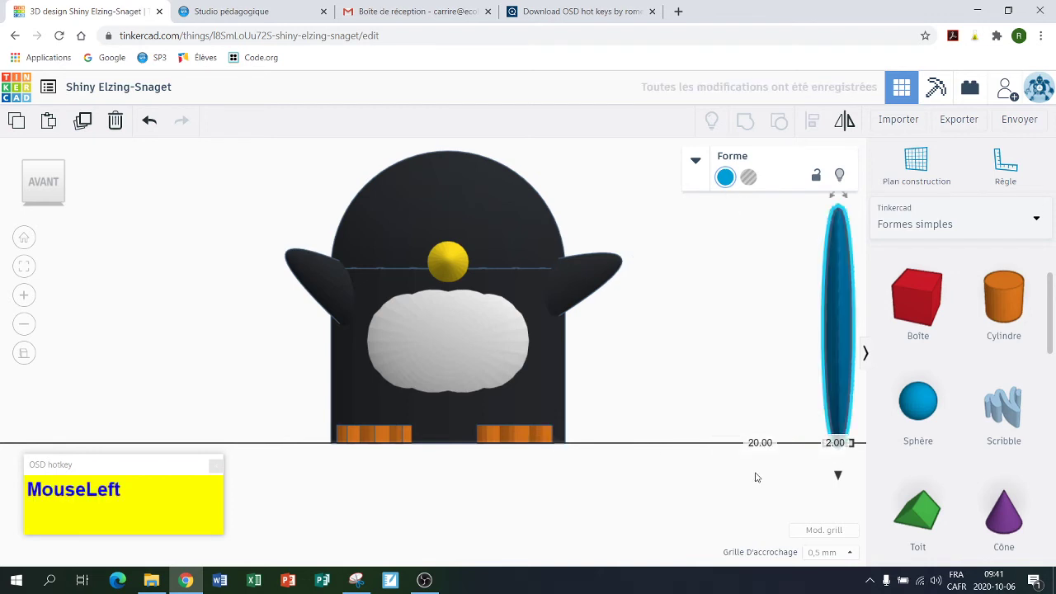
Step: Set the height of the narrowed sphere to 2 mm
scroll(790, 346, "down", 3)
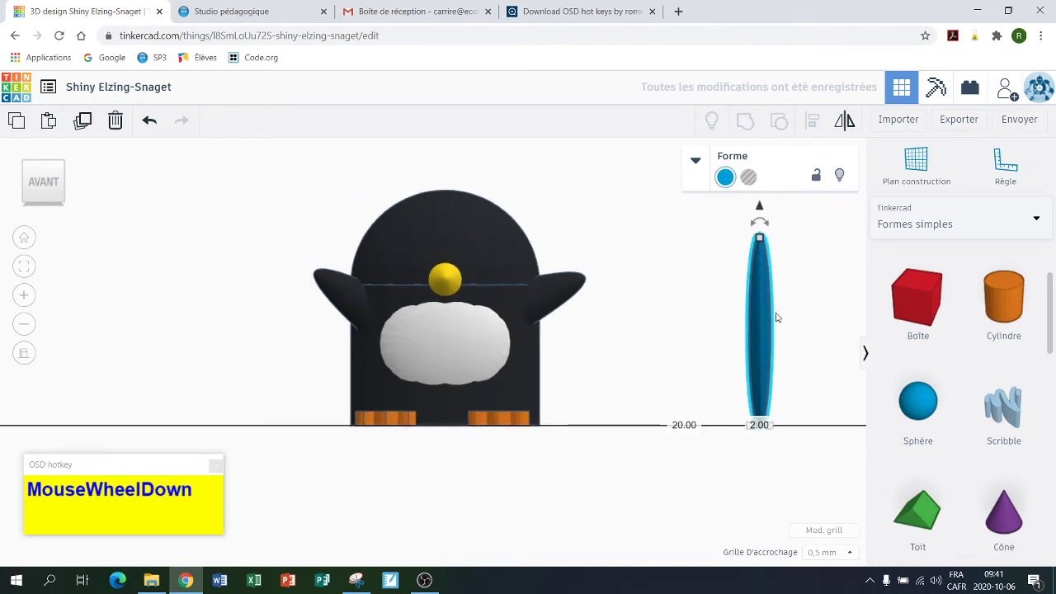
left_click(760, 239)
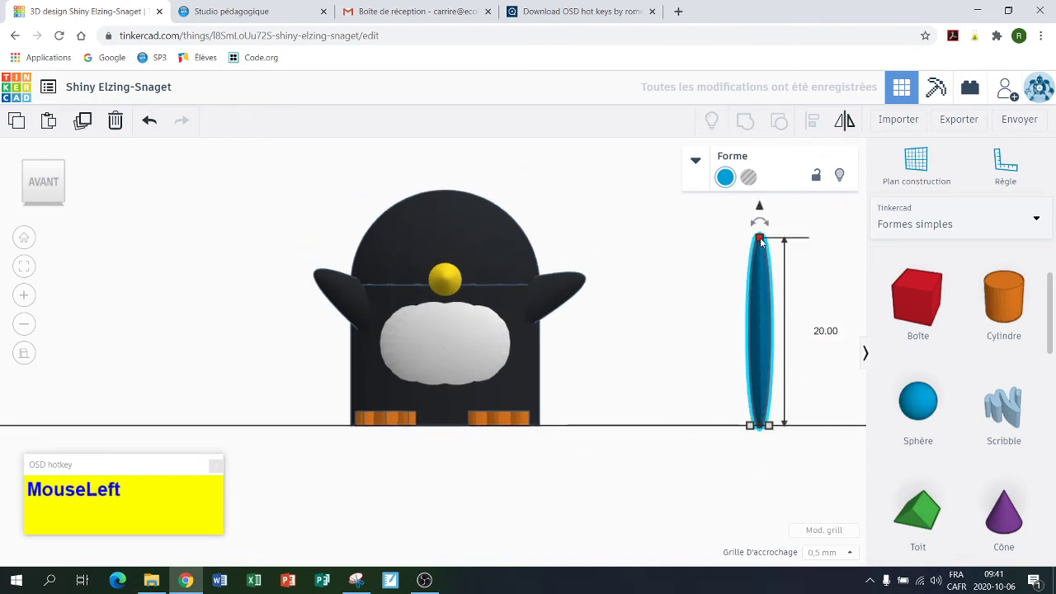
left_click(827, 331)
type("2")
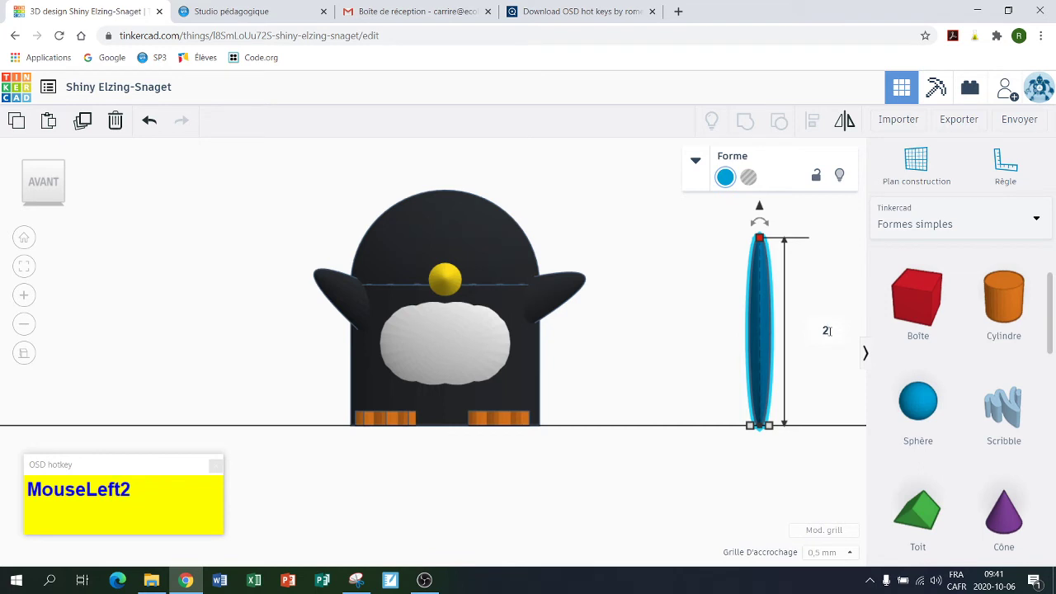
key("Return")
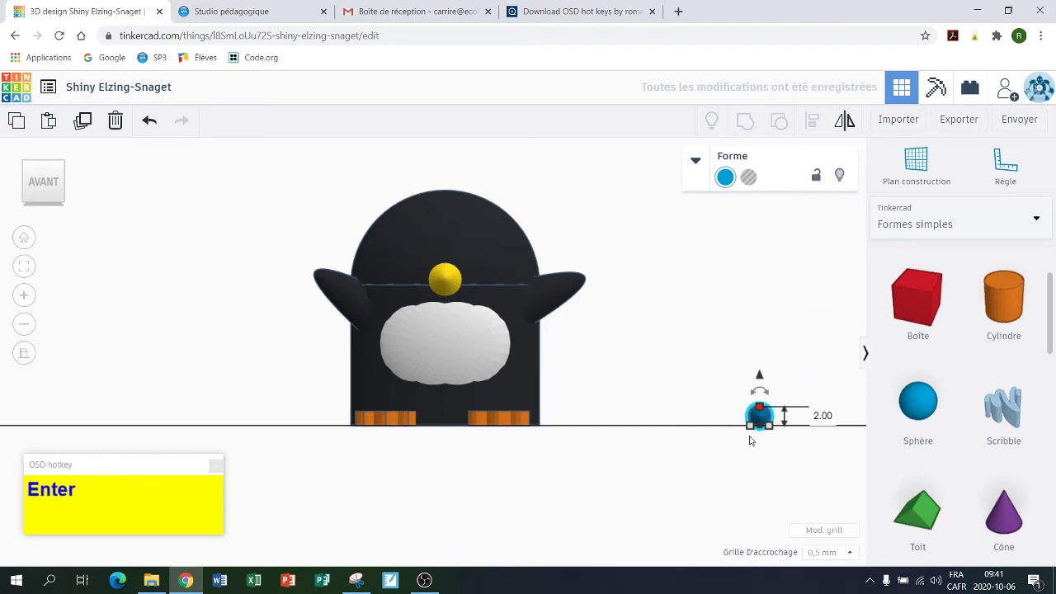
Step: Move the small sphere close to the penguin's body and duplicate it, spacing the two spheres side by side
left_click_drag(743, 421, 574, 422)
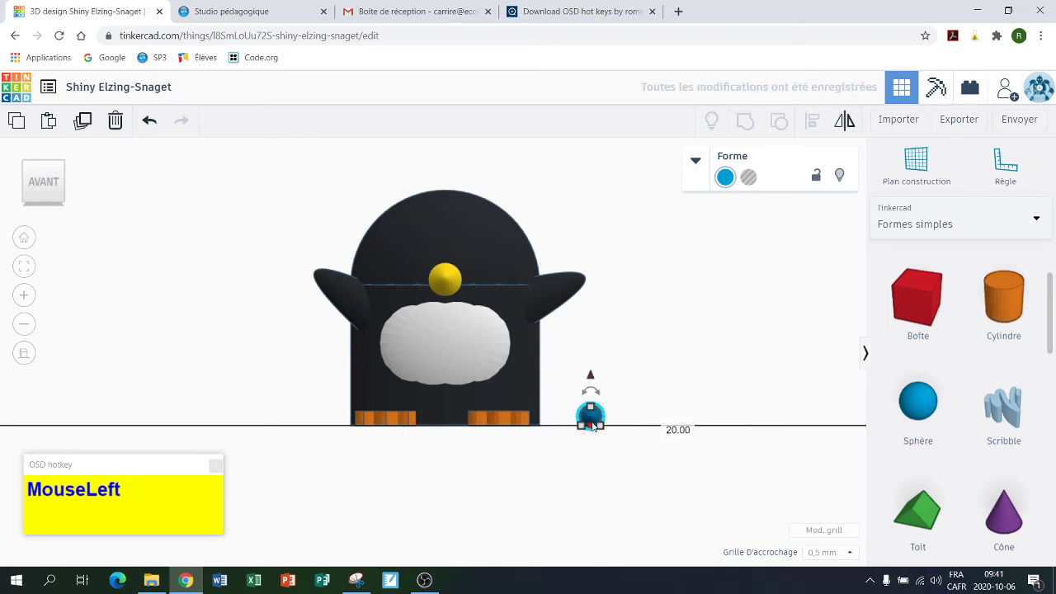
left_click_drag(595, 416, 596, 417)
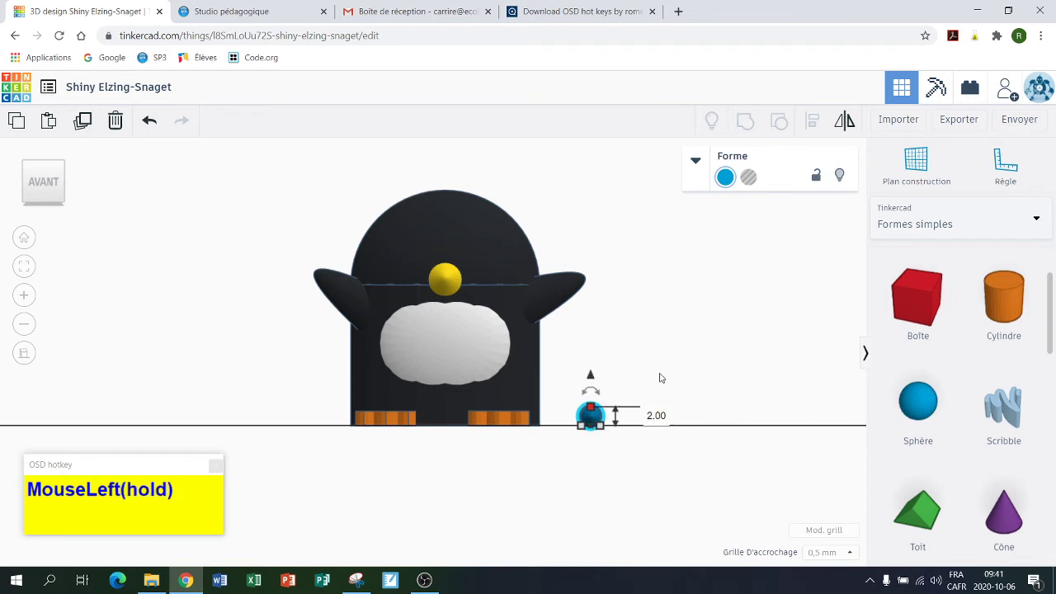
left_click_drag(659, 378, 659, 378)
key("ctrl")
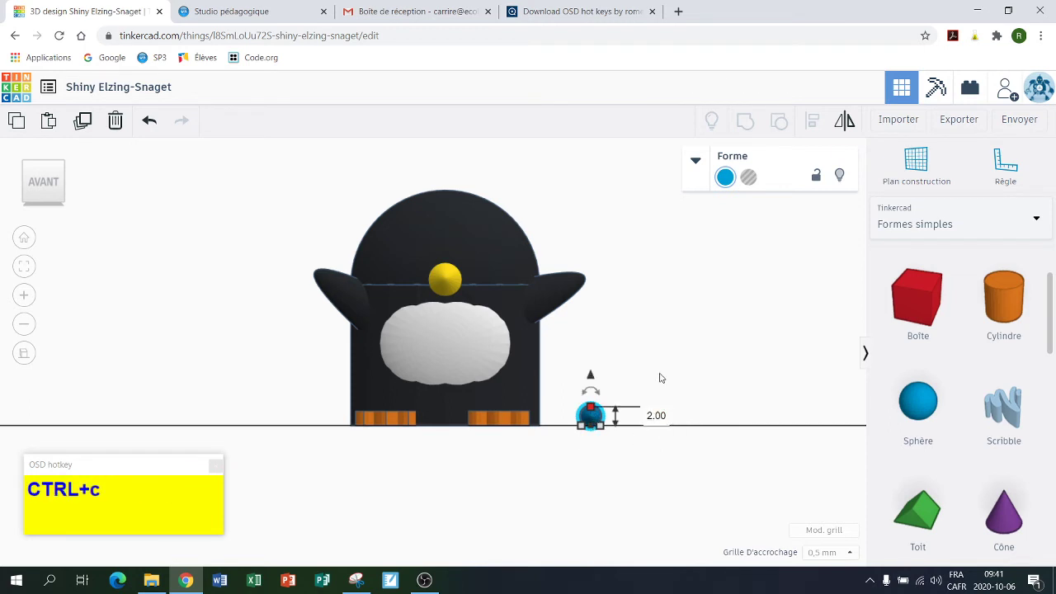
key("ctrl+v")
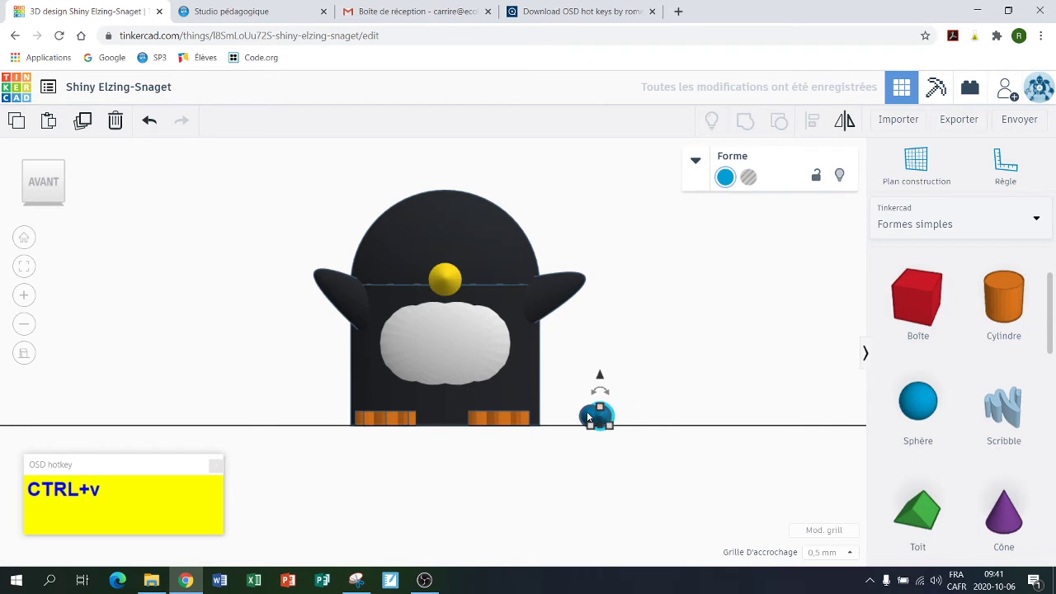
left_click_drag(588, 418, 566, 419)
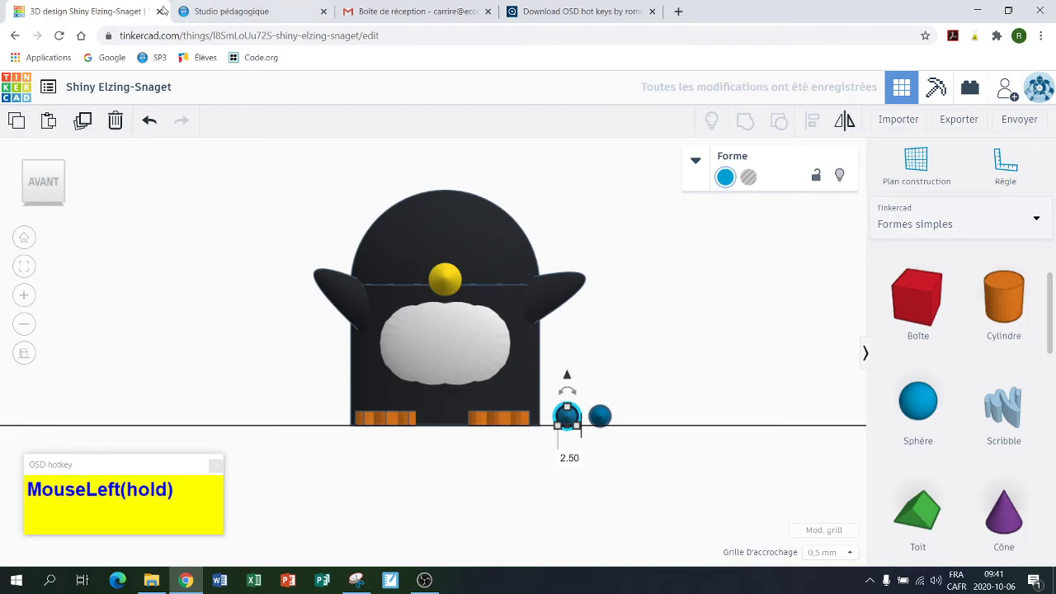
Step: Look for the two small spheres around the penguin from the top and front views
left_click(42, 156)
scroll(430, 266, "down", 2)
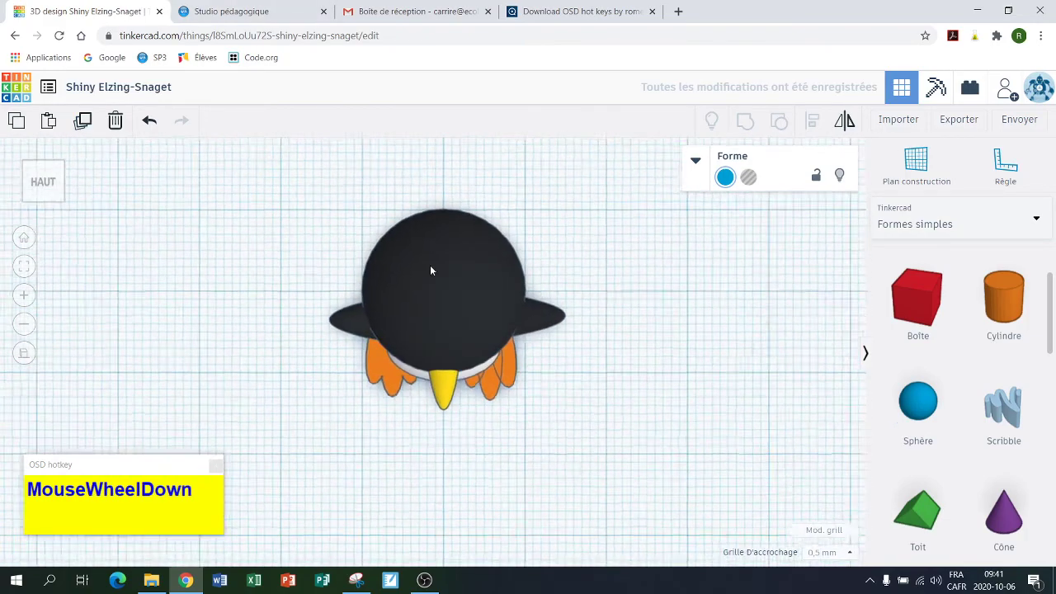
scroll(430, 270, "down", 6)
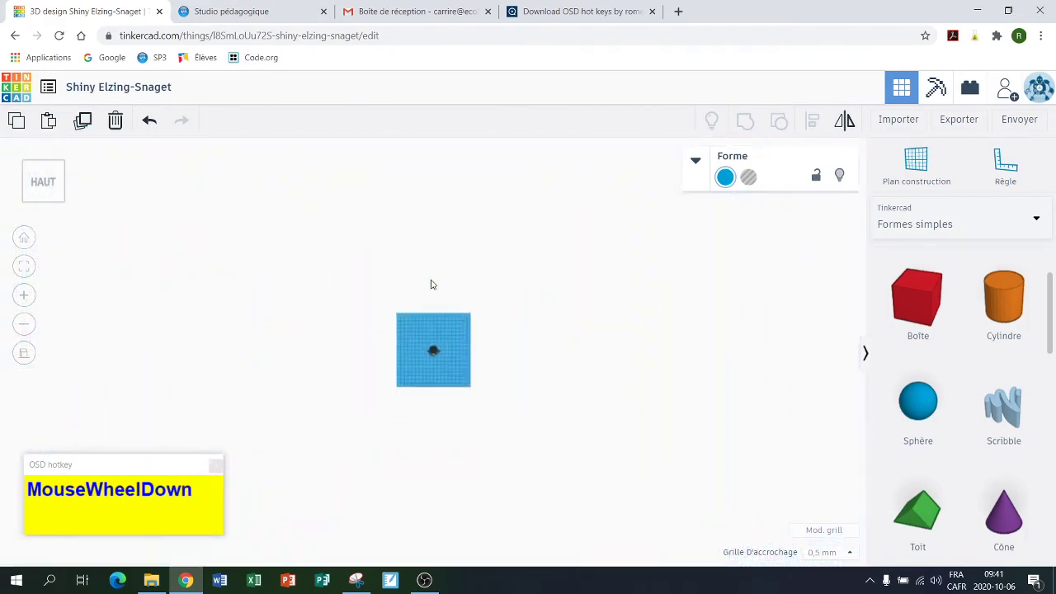
scroll(432, 283, "up", 3)
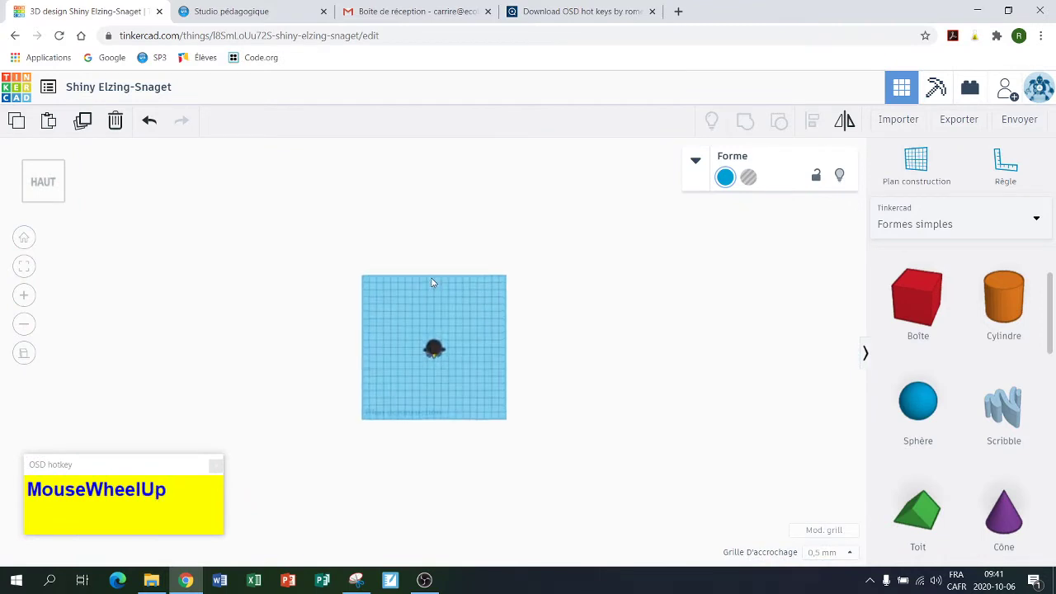
scroll(431, 282, "down", 2)
scroll(432, 283, "up", 1)
scroll(431, 282, "down", 1)
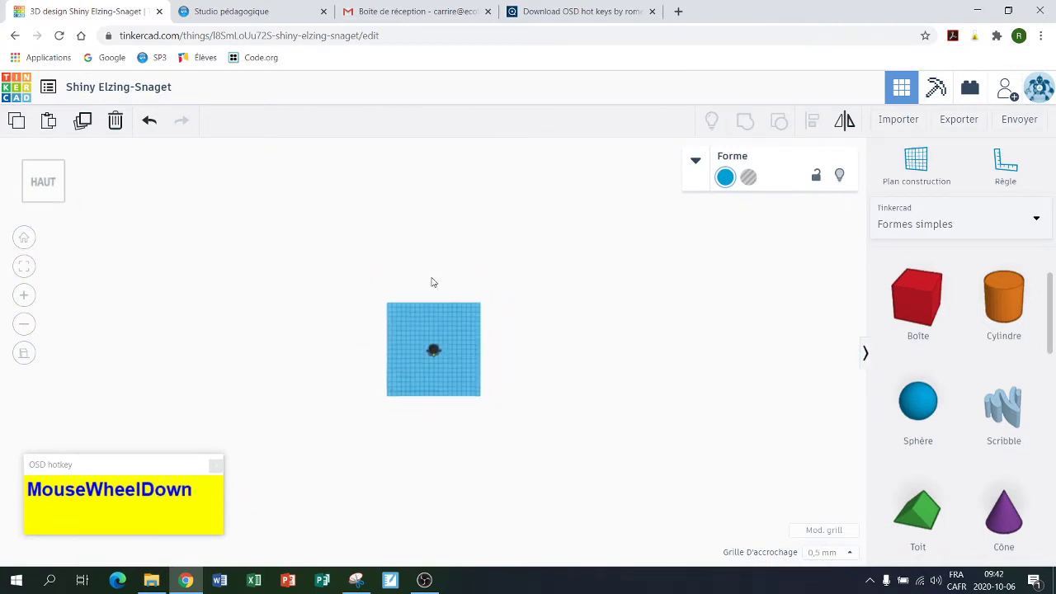
scroll(432, 282, "up", 5)
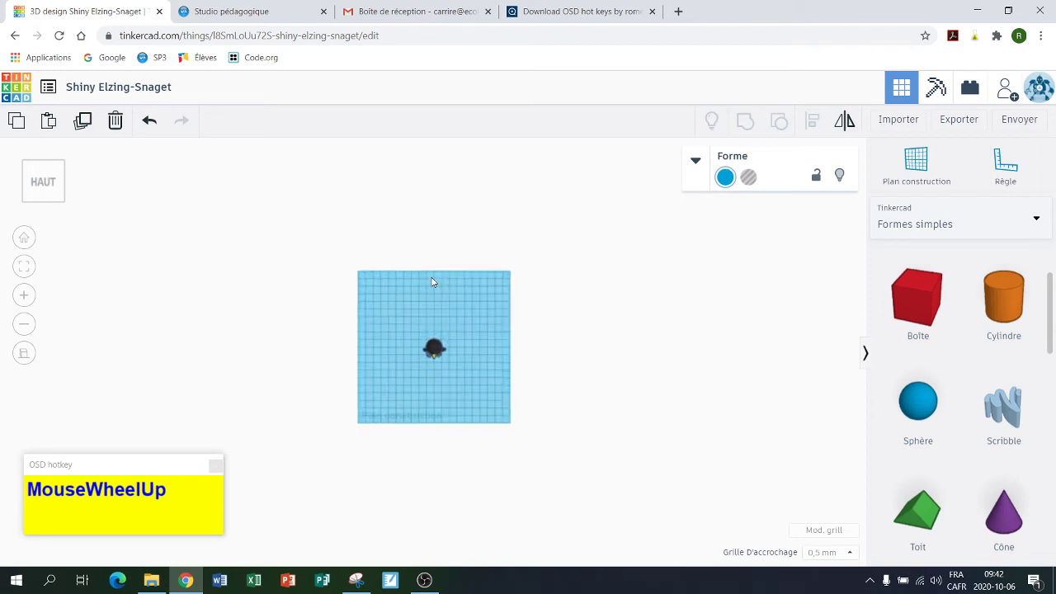
left_click(44, 207)
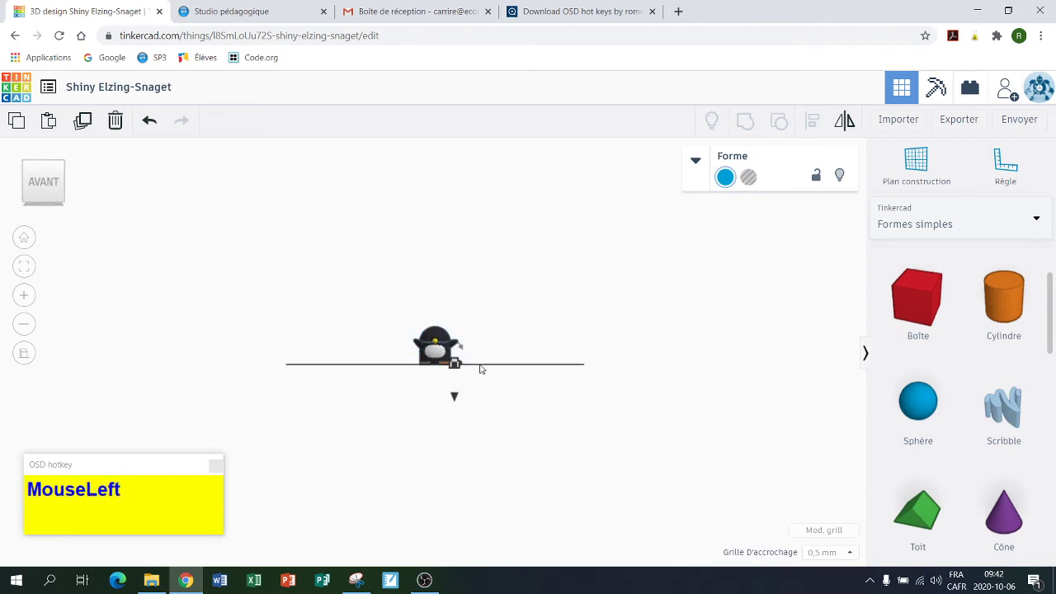
scroll(465, 375, "up", 2)
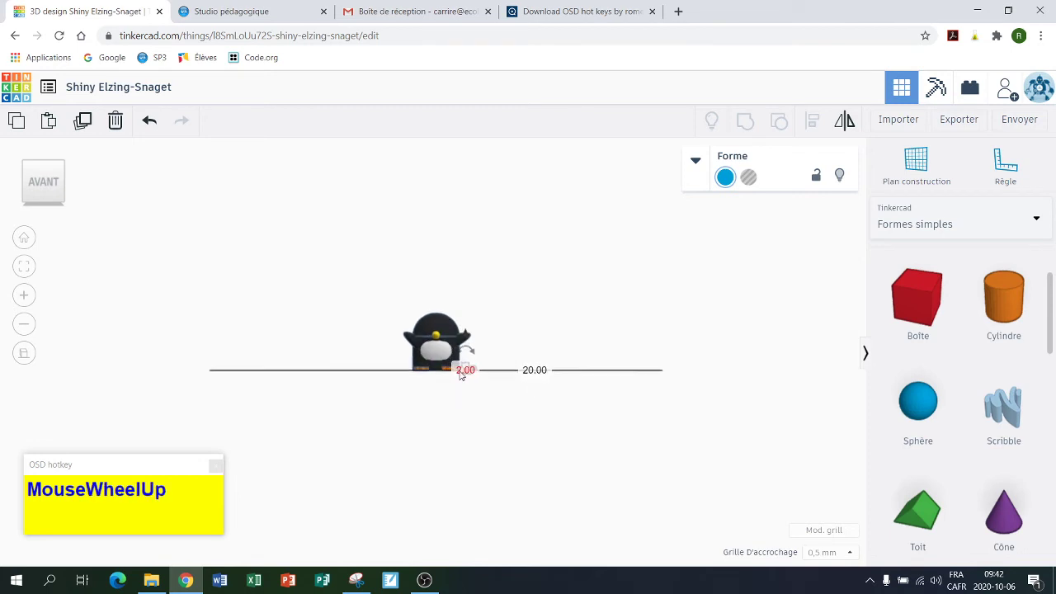
scroll(429, 360, "up", 1)
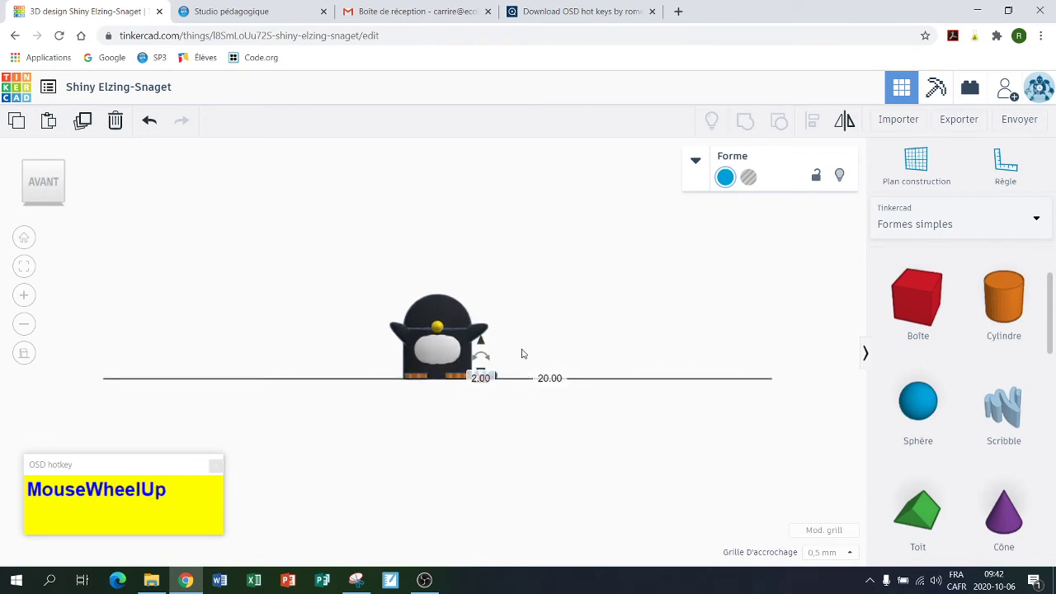
scroll(506, 360, "down", 1)
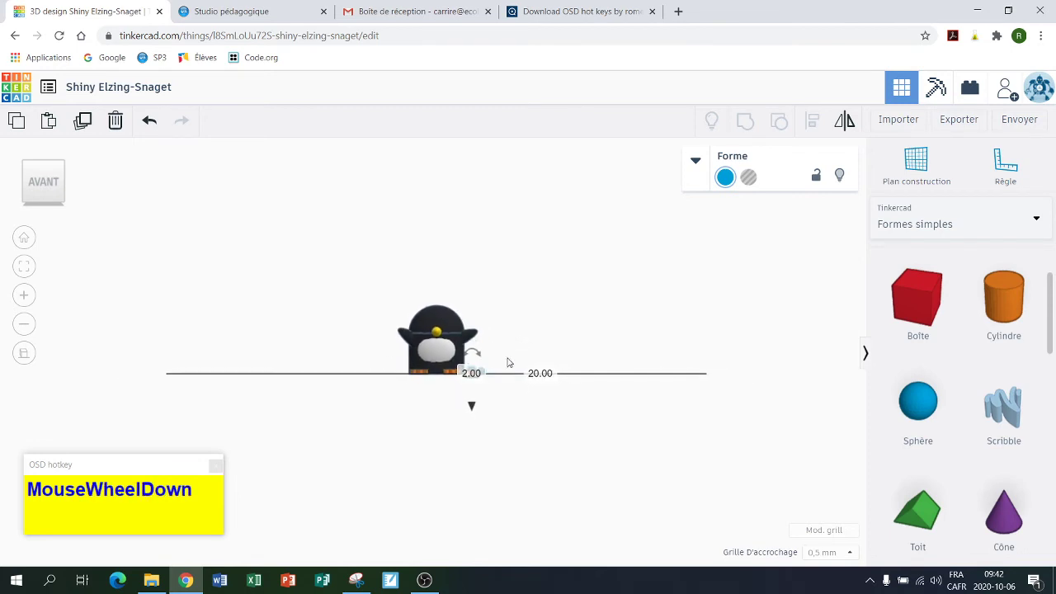
scroll(495, 367, "up", 4)
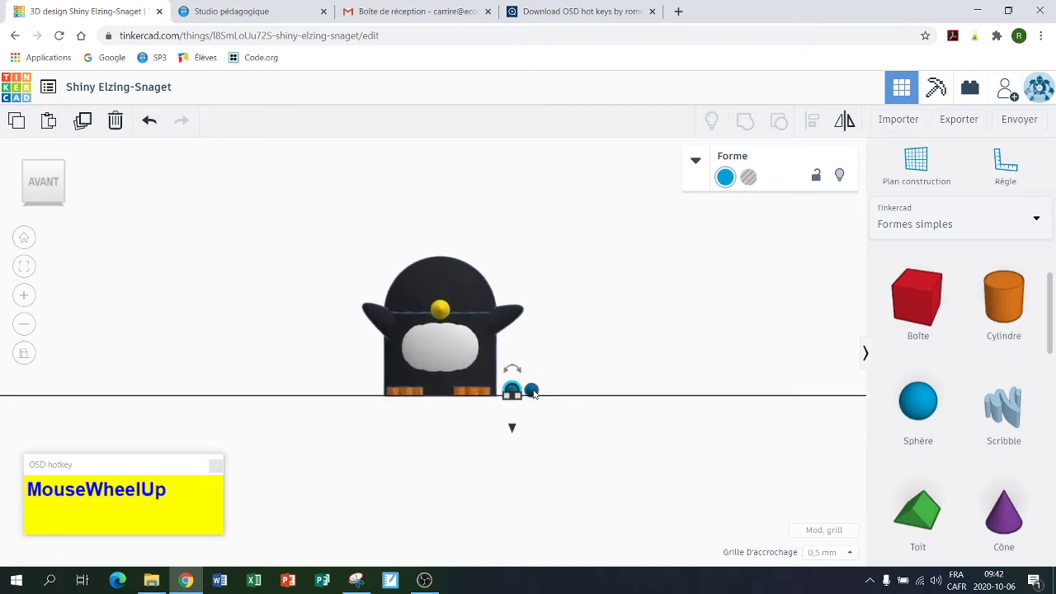
Step: Delete both small blue spheres beside the penguin
left_click(533, 392)
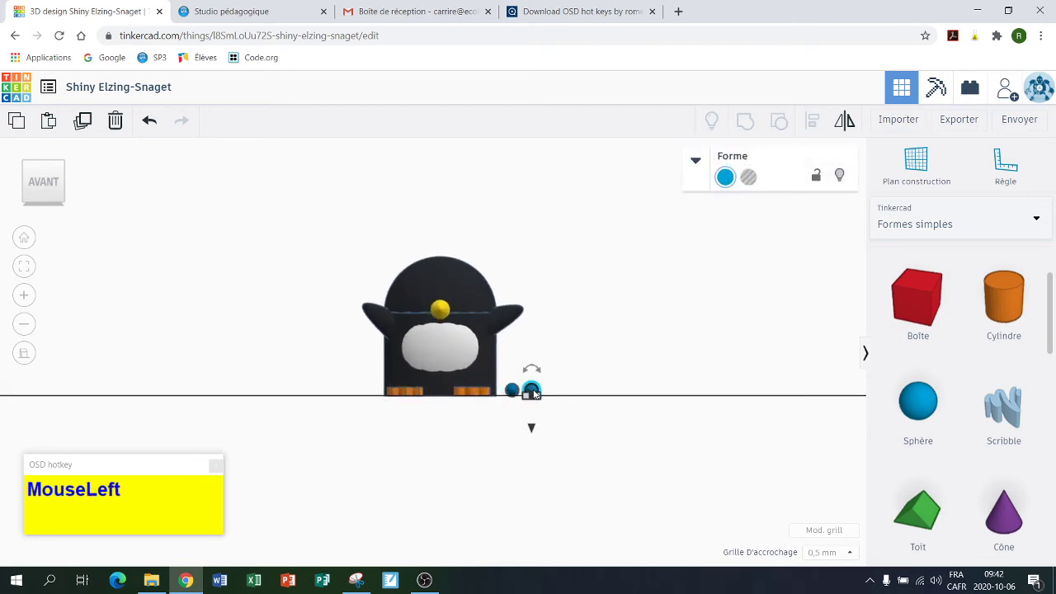
key("BackSpace")
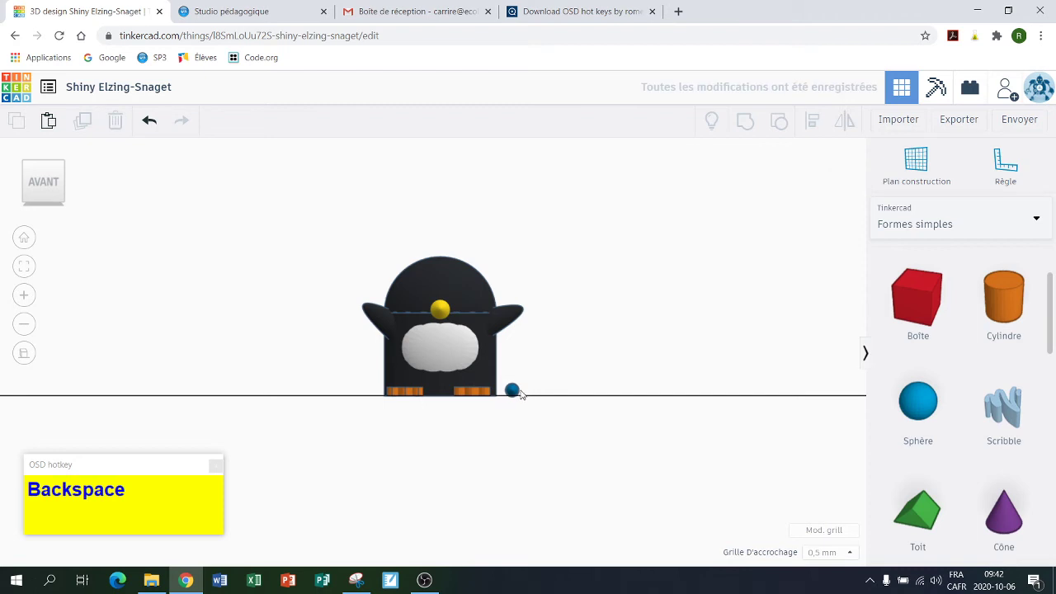
left_click(515, 393)
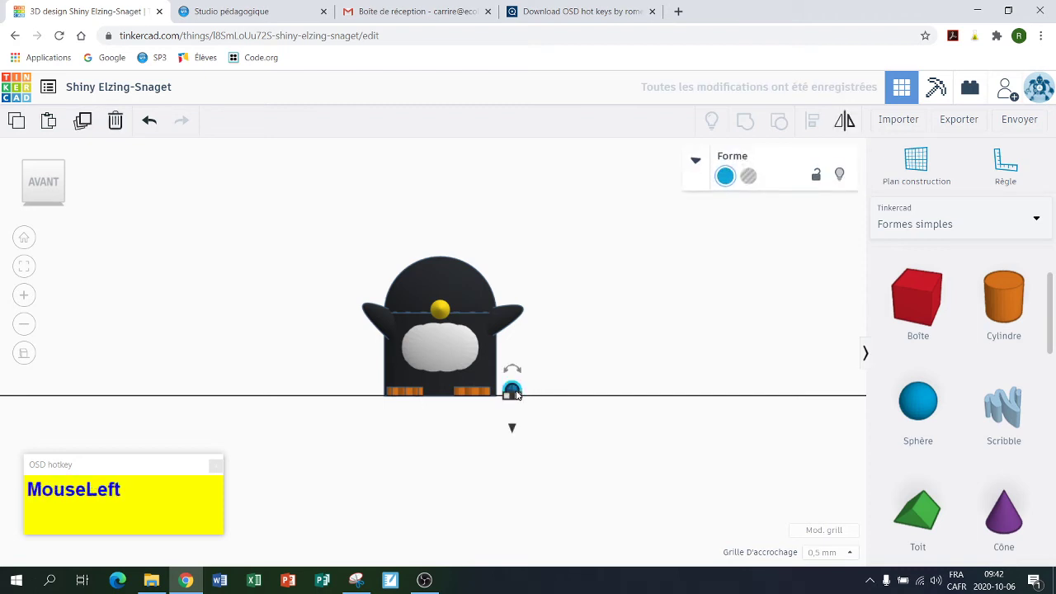
key("BackSpace")
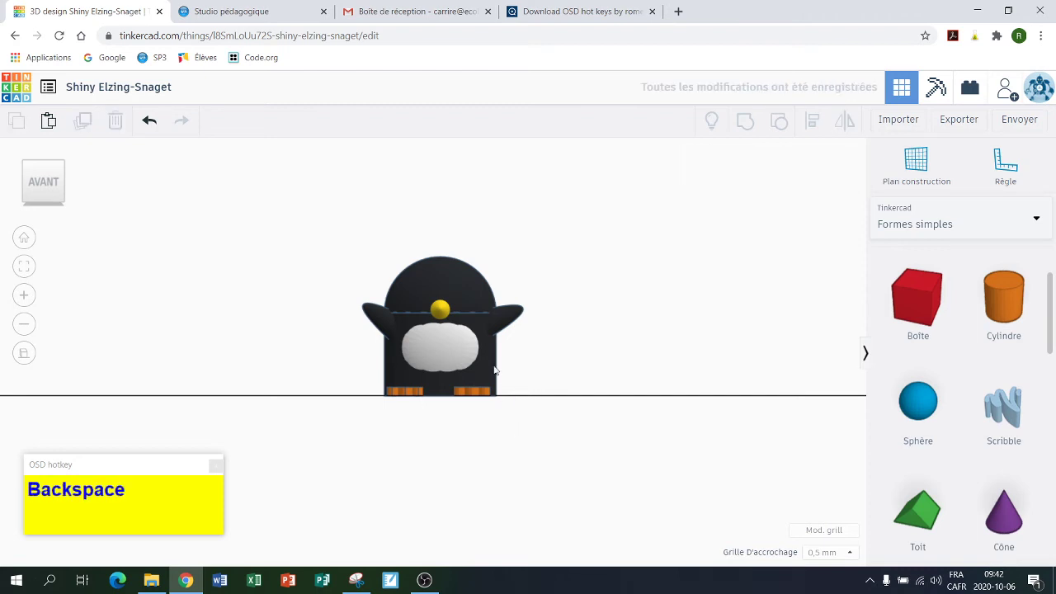
Step: Paste the copied sphere with the penguin seen from above, and undo the paste
left_click(44, 157)
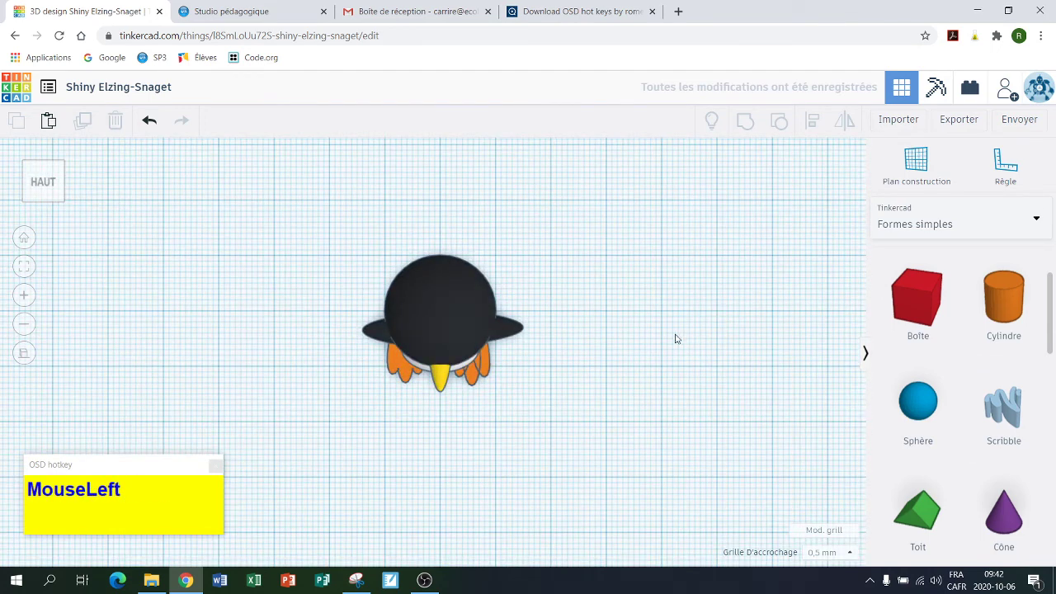
key("ctrl+v")
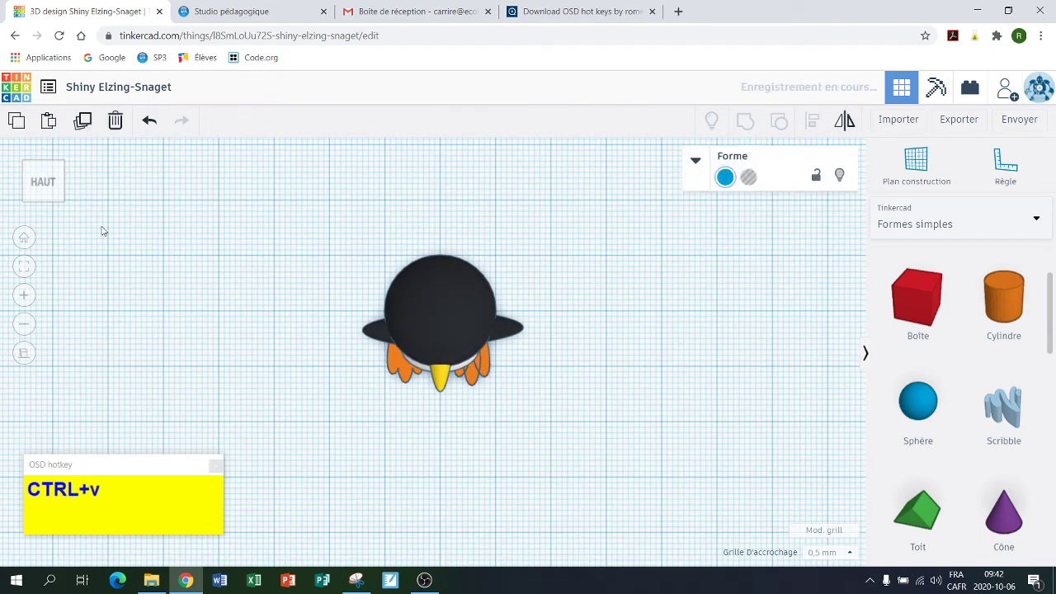
left_click(148, 122)
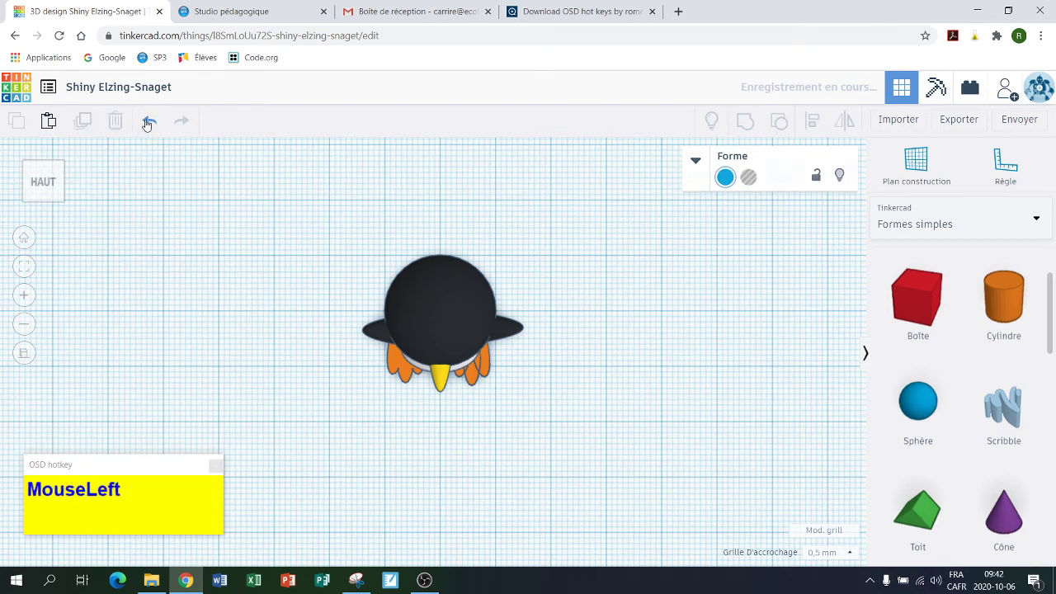
Step: Place a new sphere beside the penguin and set its width and length to 2 mm
left_click_drag(923, 400, 636, 300)
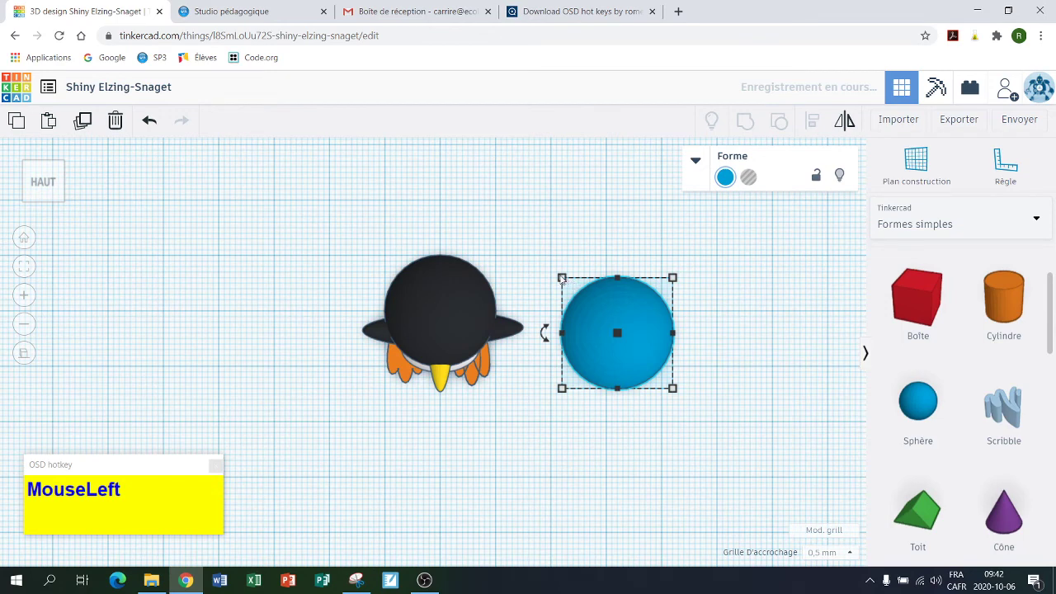
mouse_move(562, 279)
left_click(608, 214)
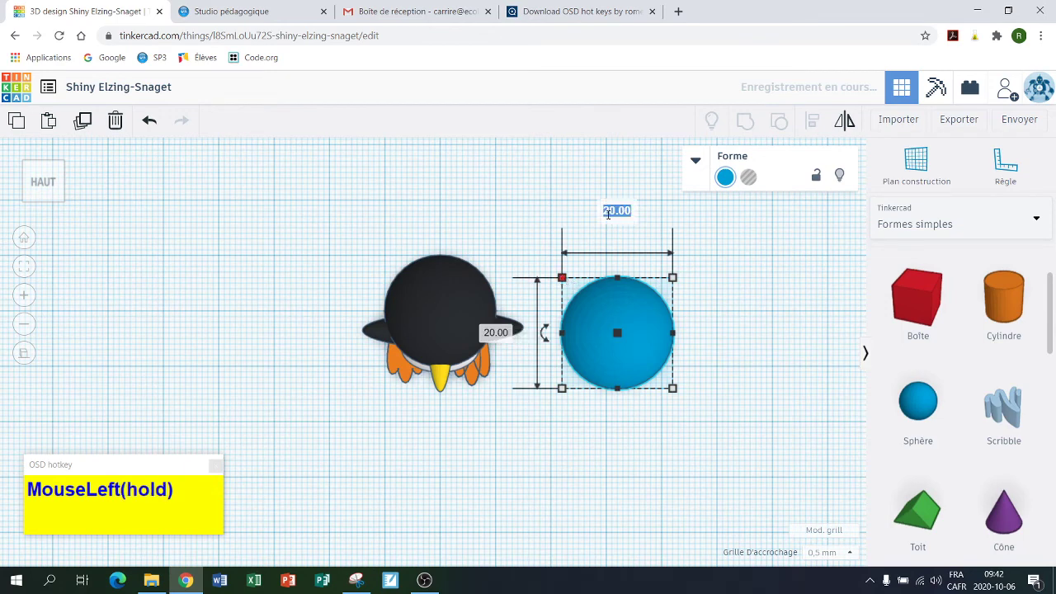
type("2")
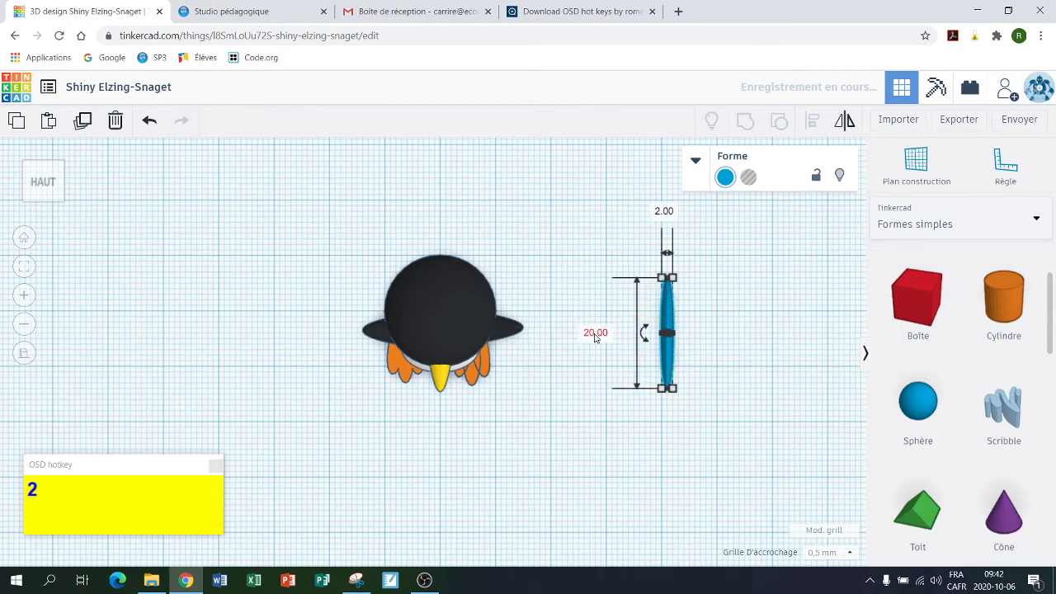
left_click(590, 333)
type("2")
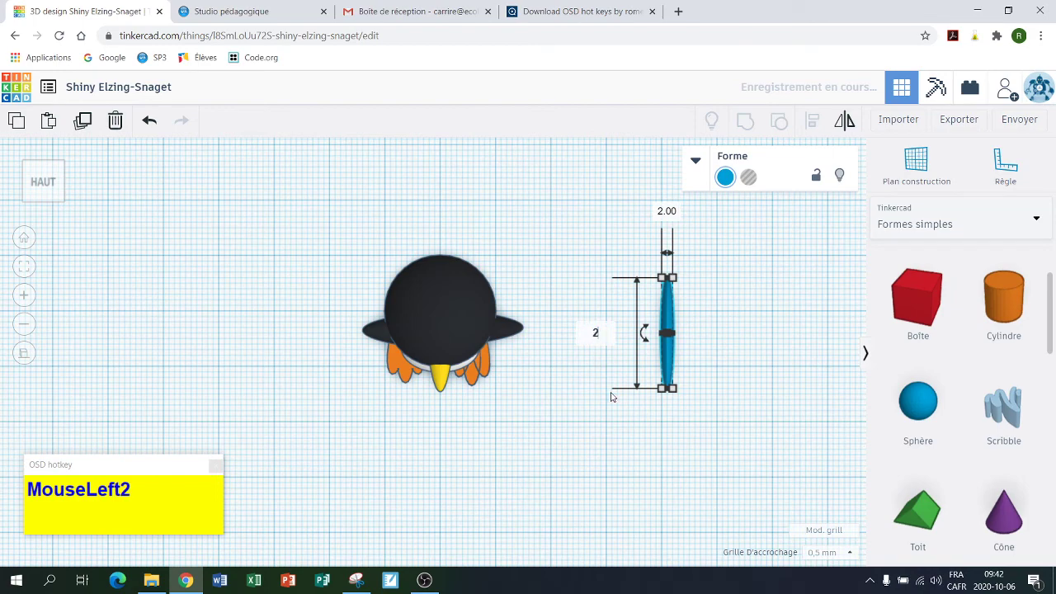
key("Return")
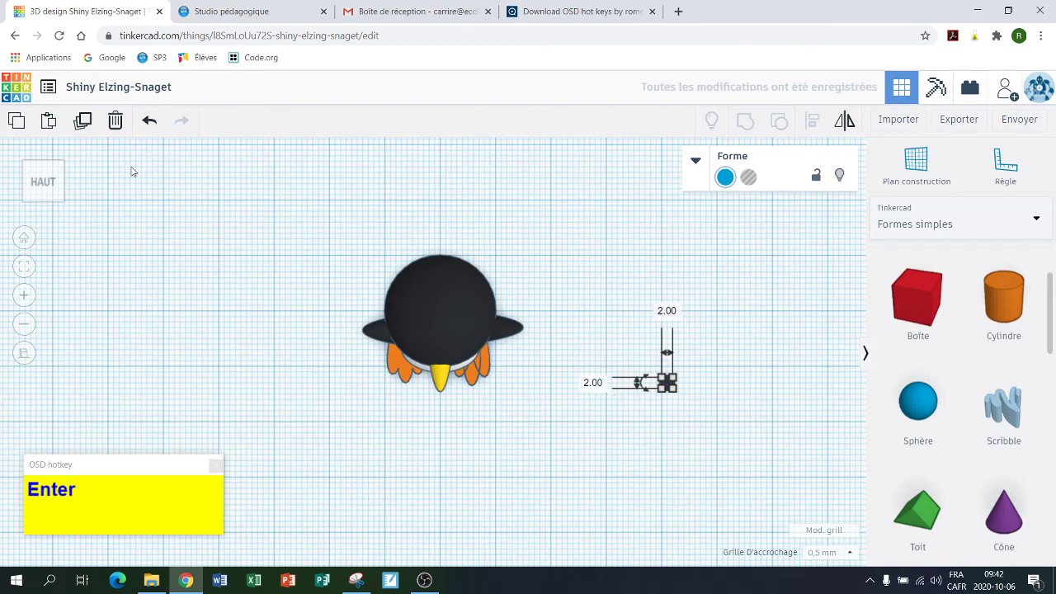
Step: Set the new sphere's height to 2 mm, working from the front view
left_click(44, 213)
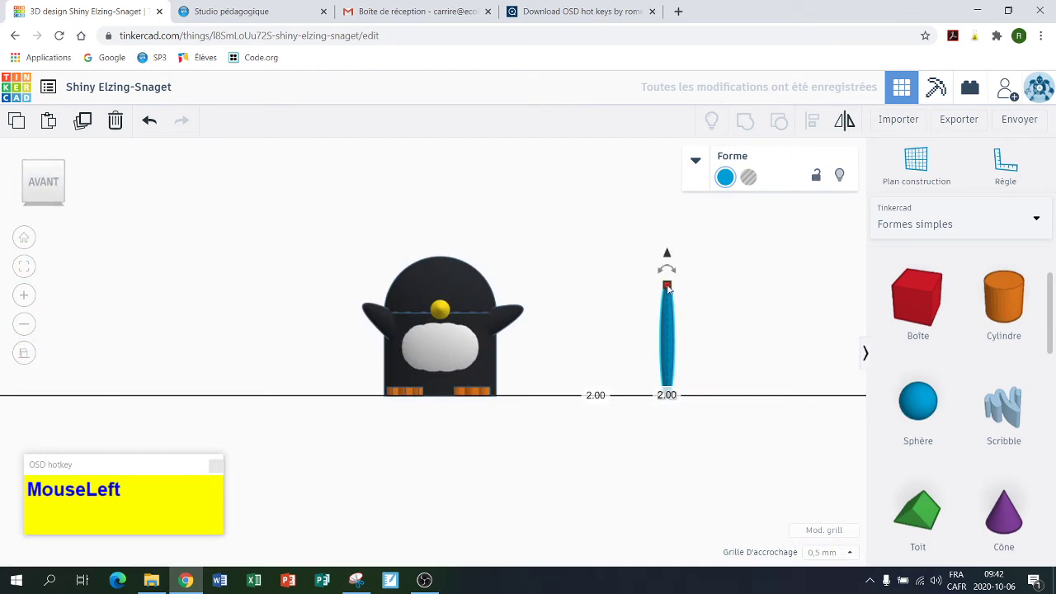
mouse_move(669, 288)
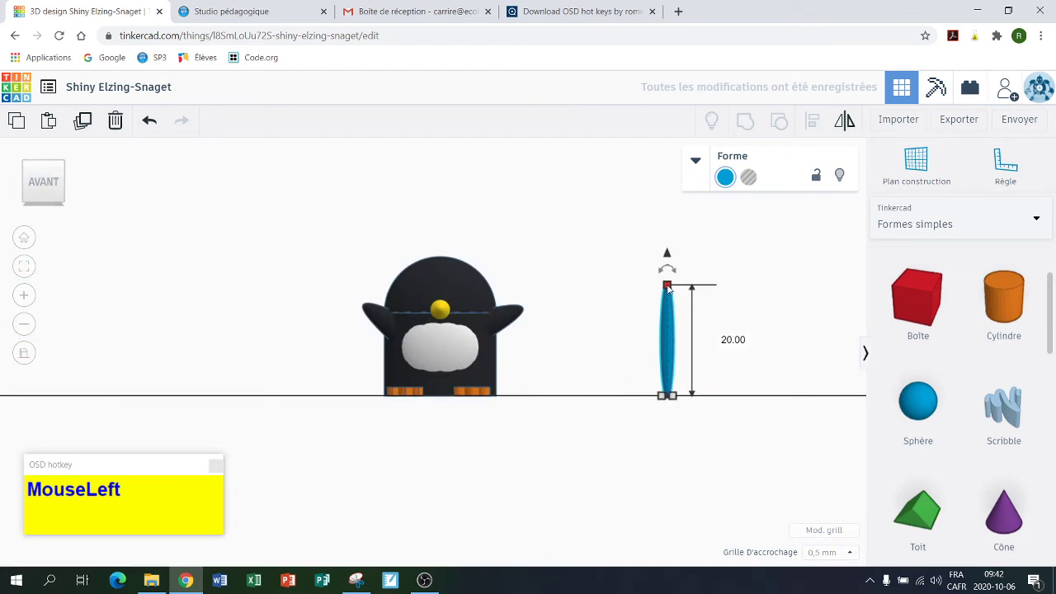
left_click(733, 340)
type("2")
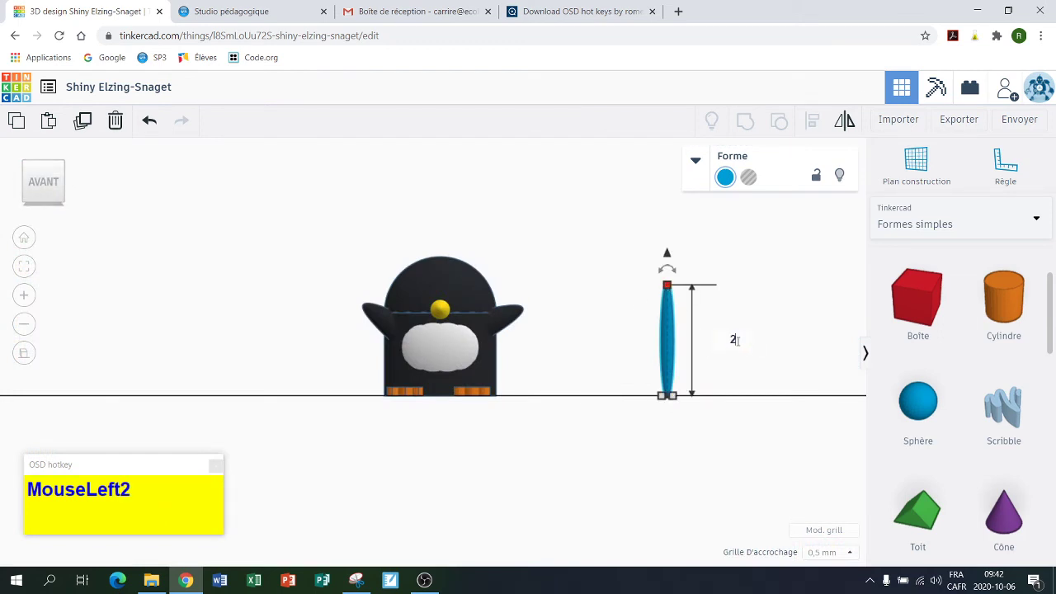
key("Return")
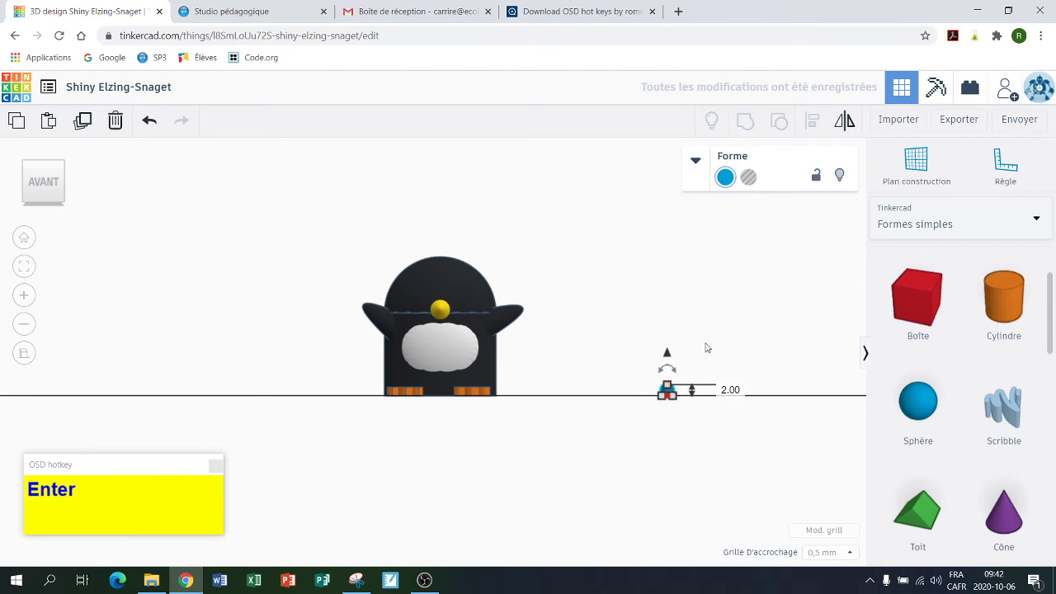
Step: Duplicate the 2 mm sphere and slide the two spheres in front of the penguin's feet, one on each side of the beak
key("ctrl+c")
key("ctrl+v")
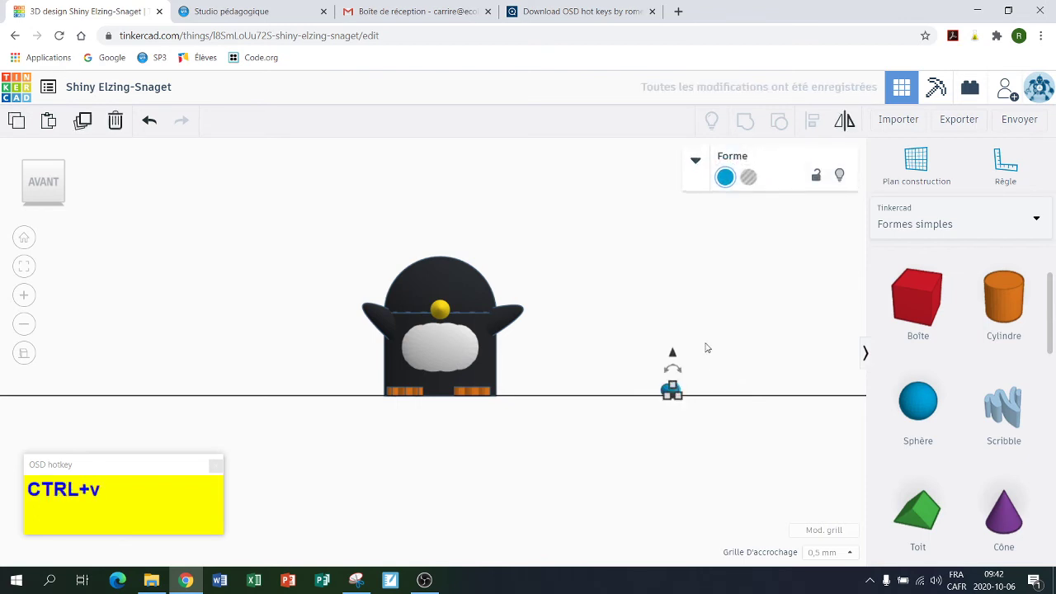
scroll(710, 408, "up", 5)
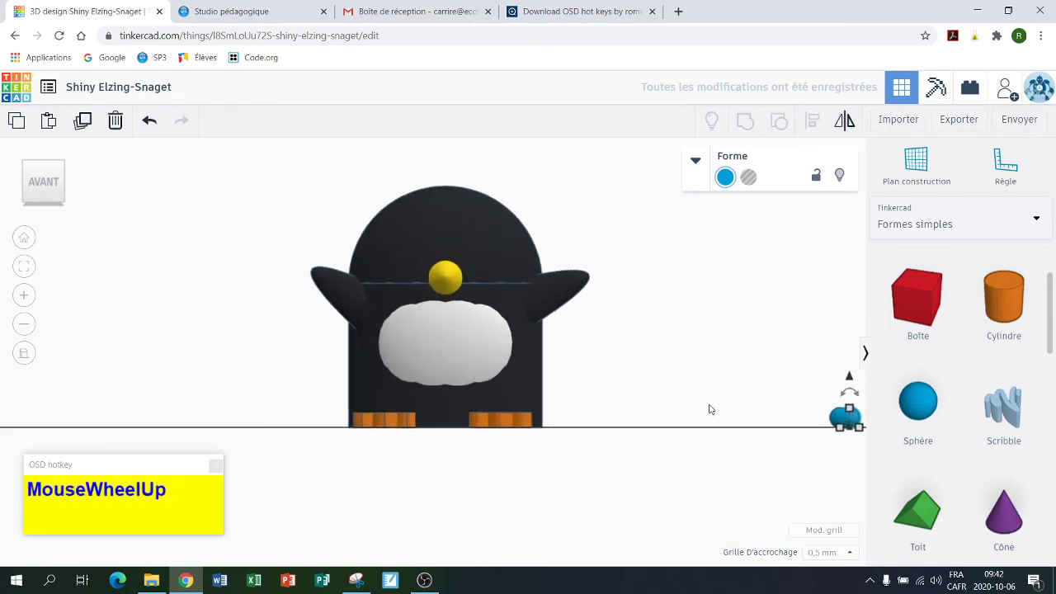
middle_click_drag(707, 407, 458, 418)
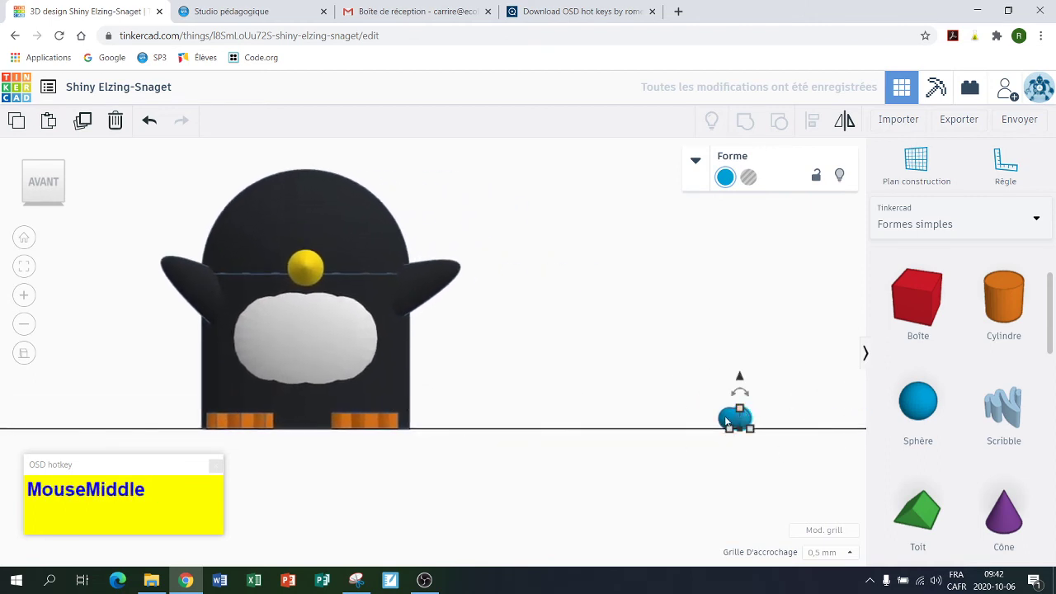
left_click_drag(729, 420, 253, 388)
left_click_drag(741, 422, 351, 412)
left_click_drag(347, 413, 342, 419)
Step: Raise both small spheres 17.5 mm to eye level and shift one outward to space them evenly around the beak
left_click(254, 420)
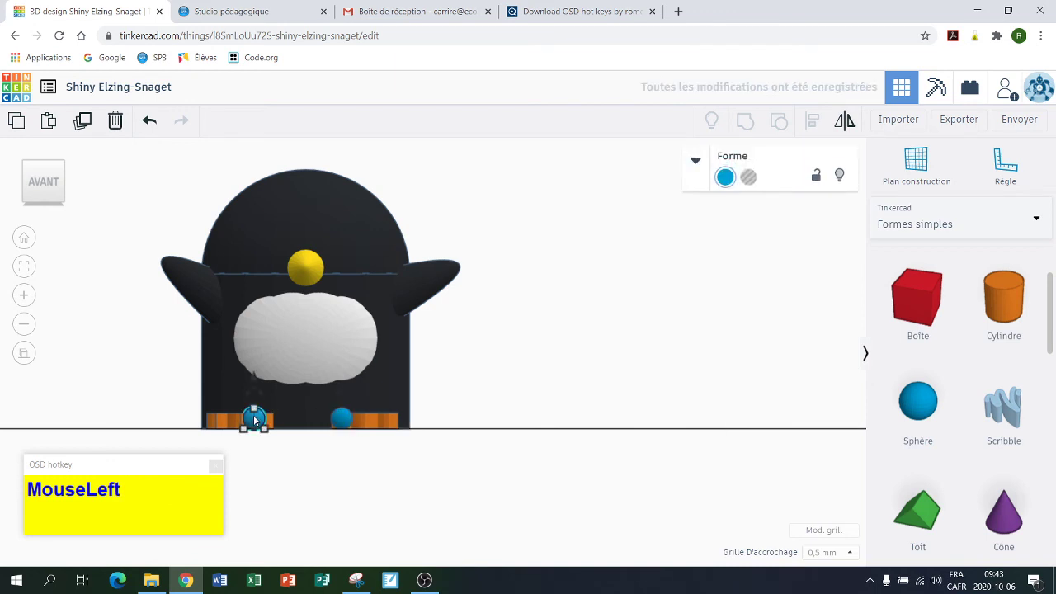
left_click_drag(253, 386, 267, 195)
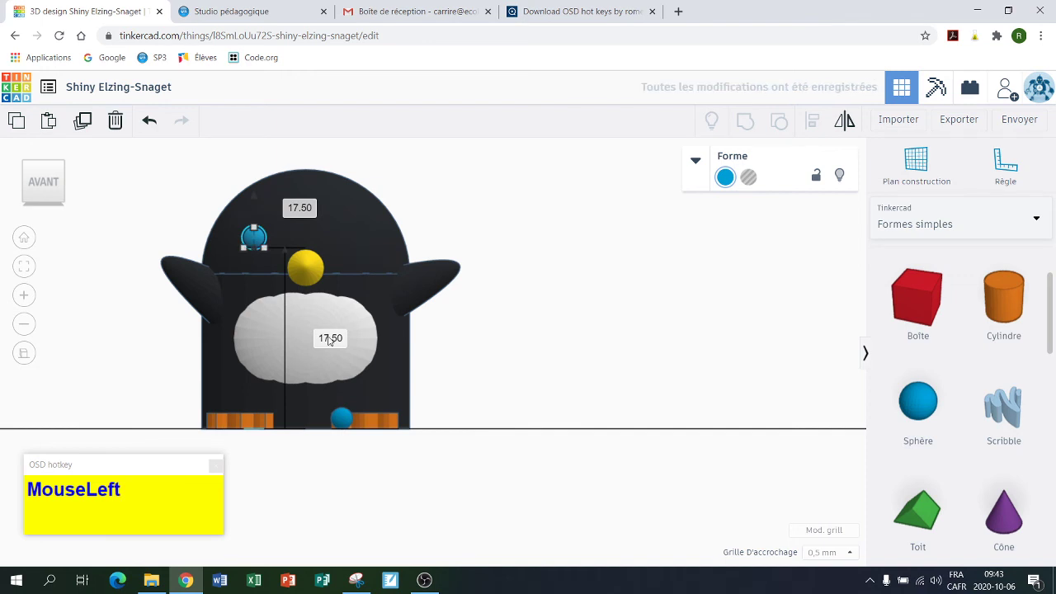
left_click(342, 418)
left_click_drag(342, 380, 363, 199)
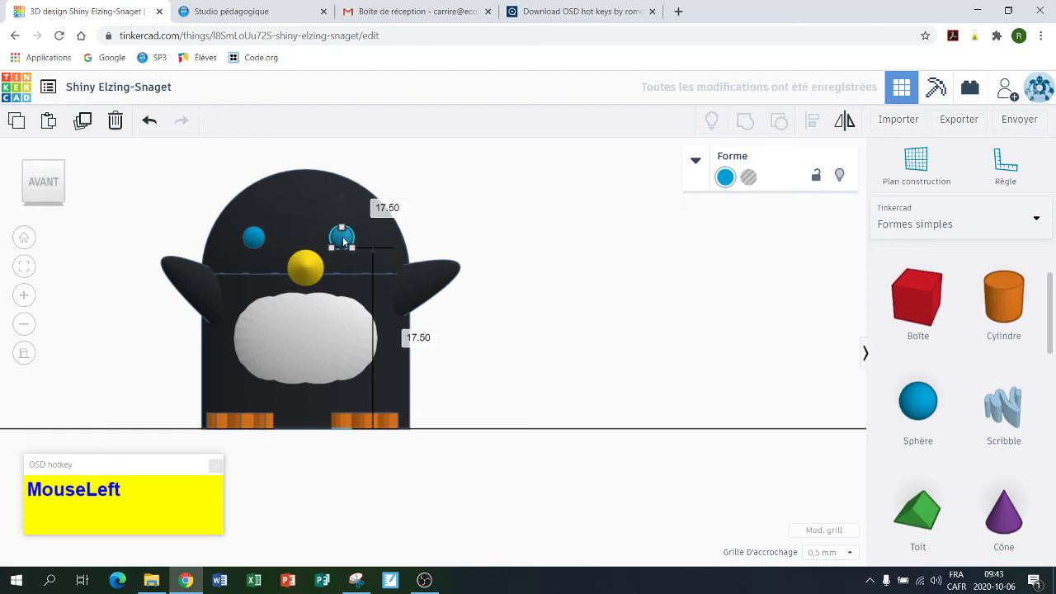
left_click_drag(344, 241, 368, 242)
left_click(503, 208)
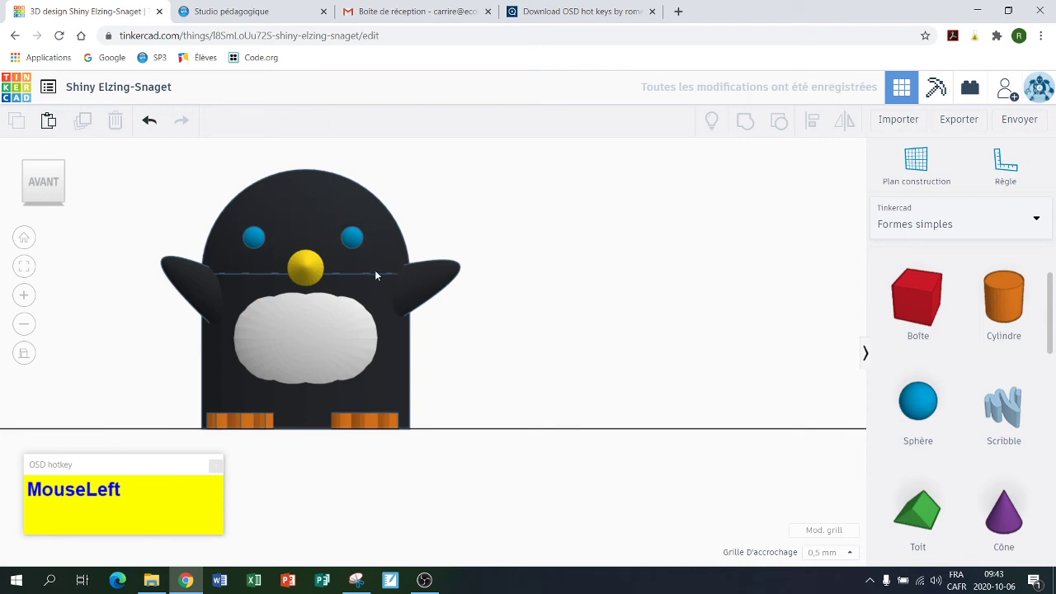
Step: From above, move both small blue spheres back about 5.5 mm so they are partly embedded in the front of the penguin's head
left_click(45, 157)
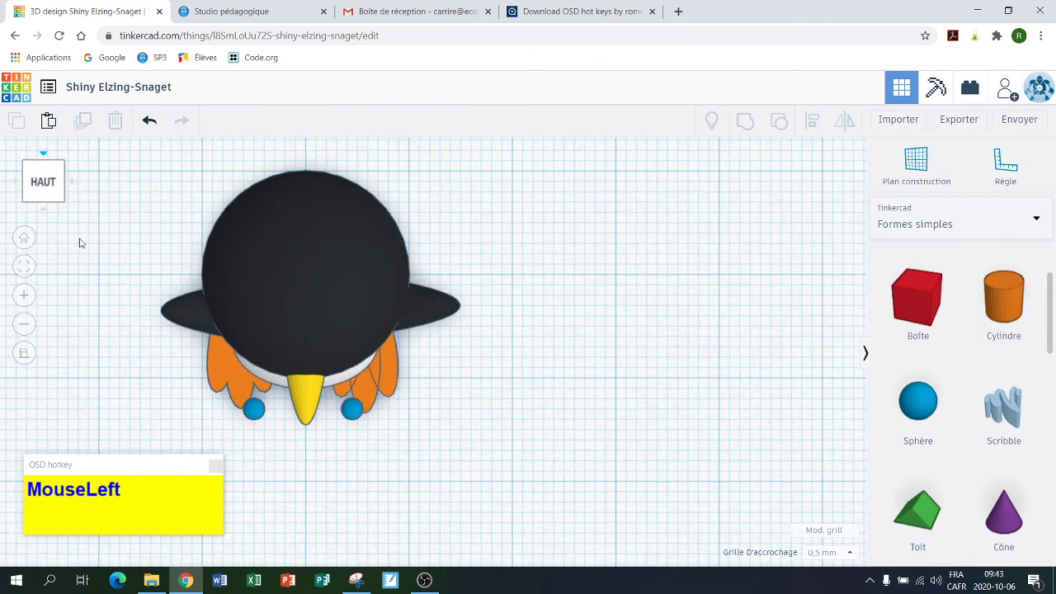
left_click(256, 411)
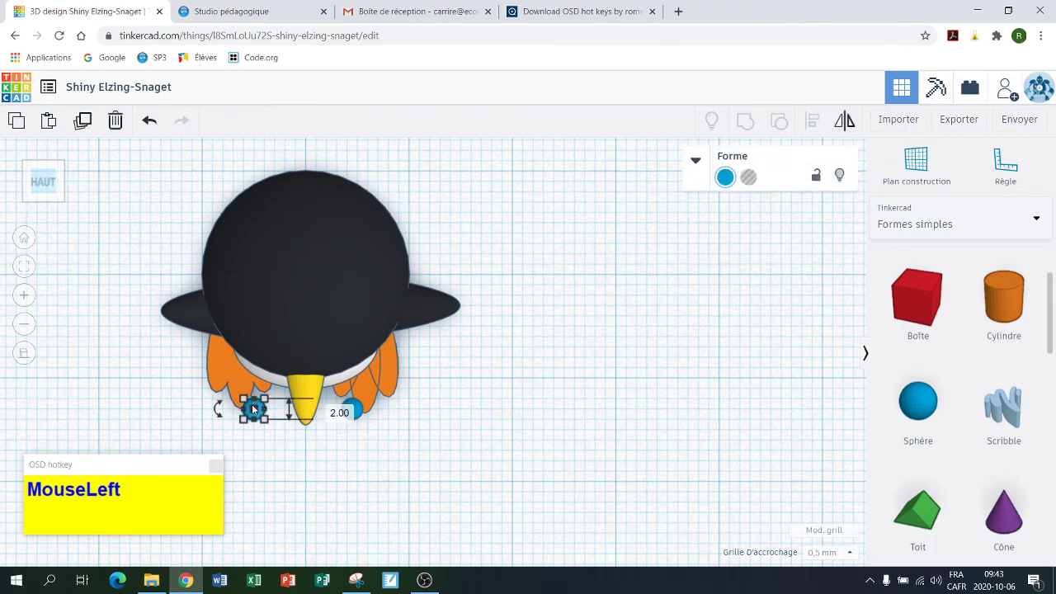
scroll(254, 410, "up", 4)
middle_click_drag(405, 405, 596, 439)
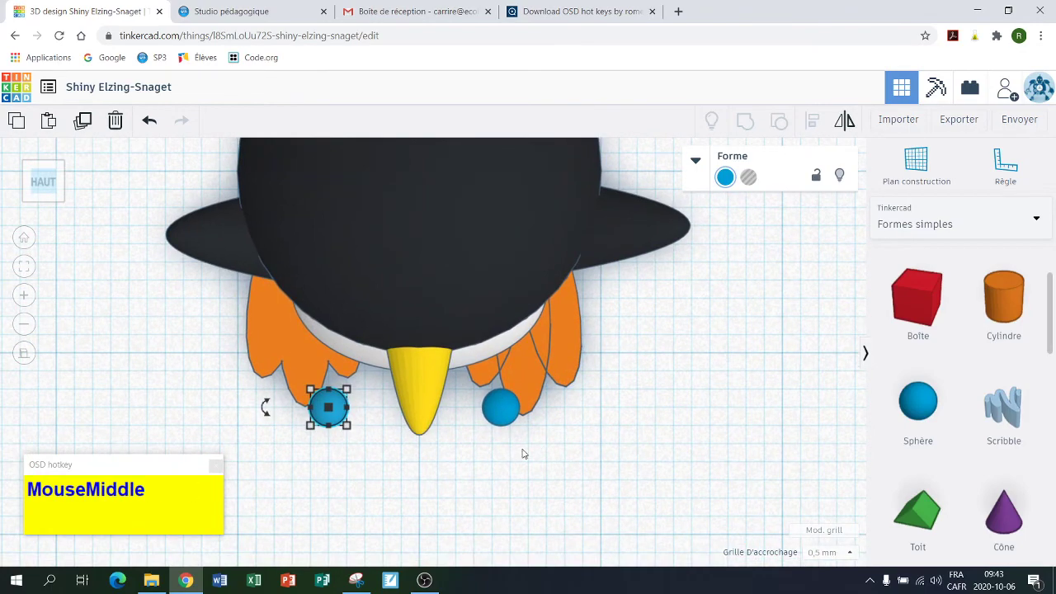
middle_click_drag(522, 453, 625, 459)
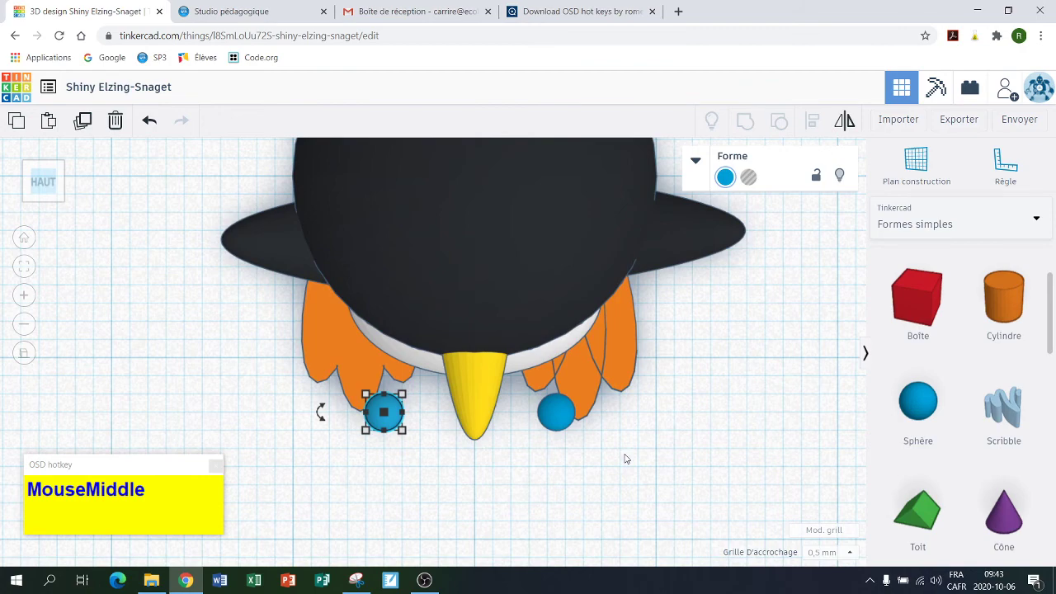
scroll(625, 459, "down", 1)
scroll(626, 459, "up", 2)
scroll(625, 459, "down", 2)
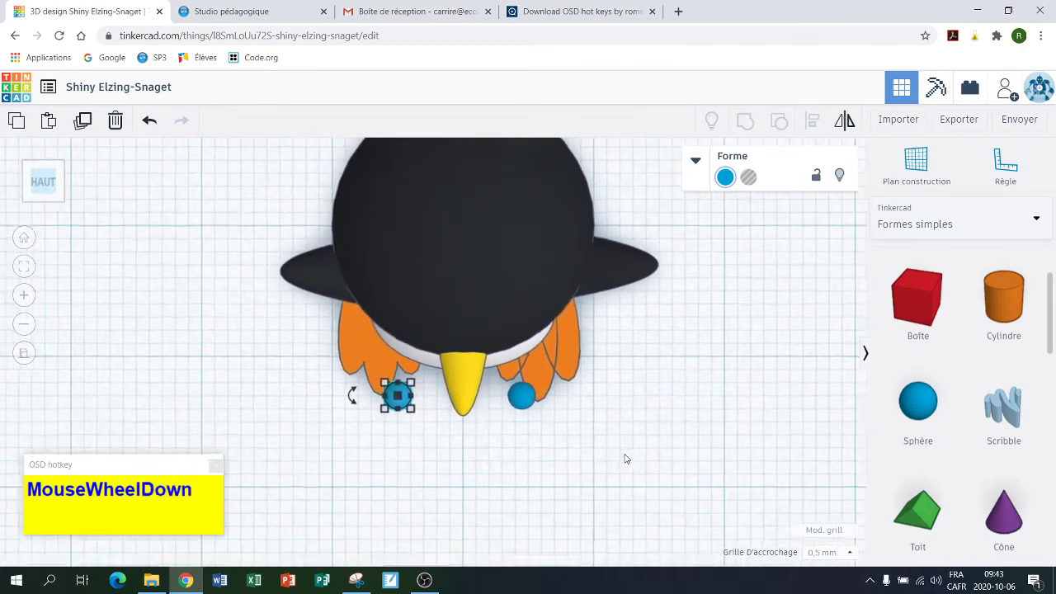
scroll(626, 458, "up", 2)
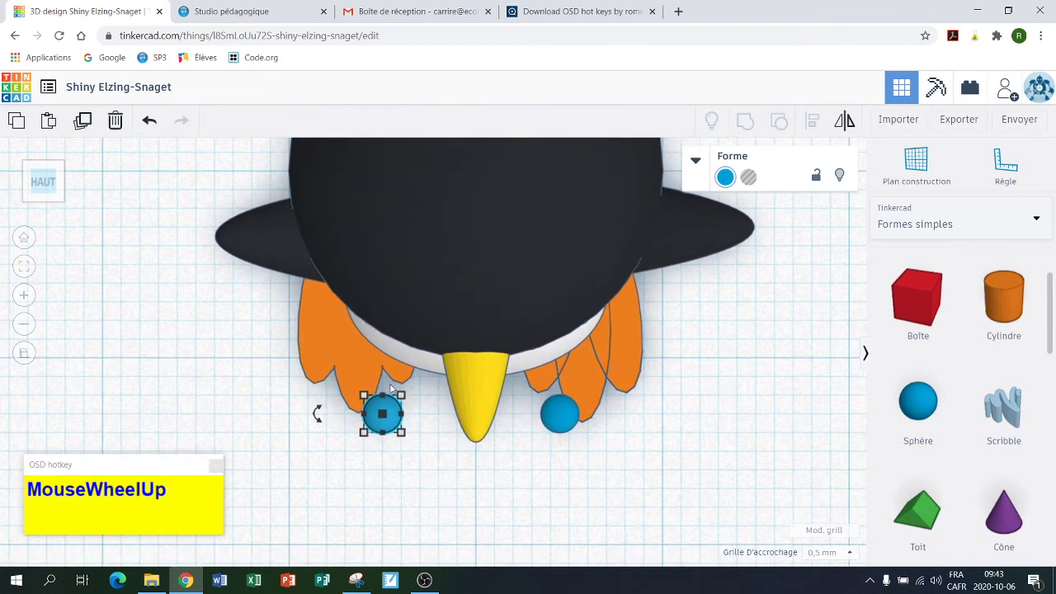
middle_click_drag(393, 412, 387, 400)
left_click_drag(384, 381, 391, 347)
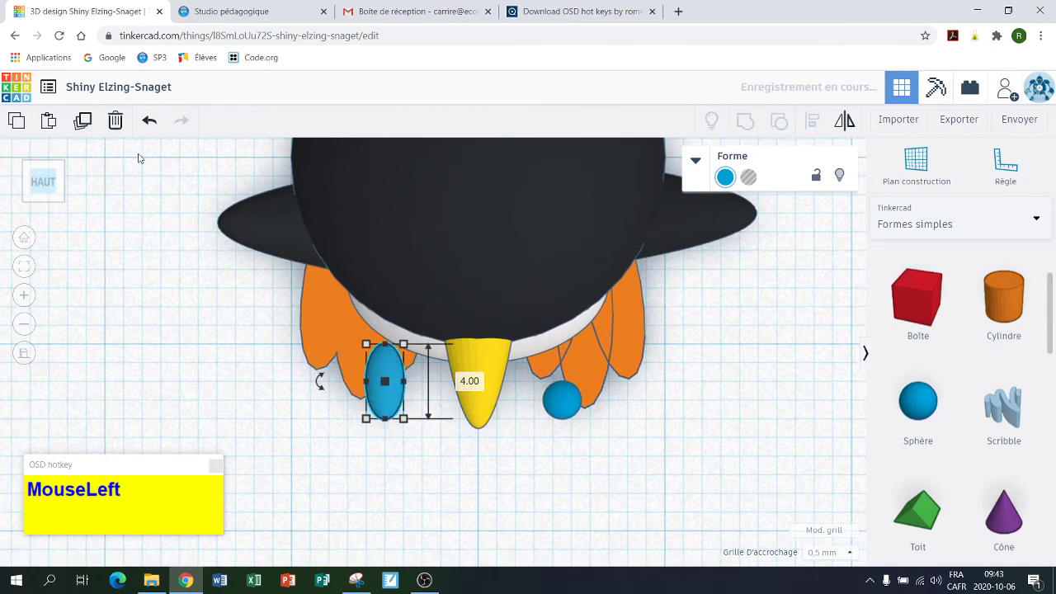
left_click(149, 120)
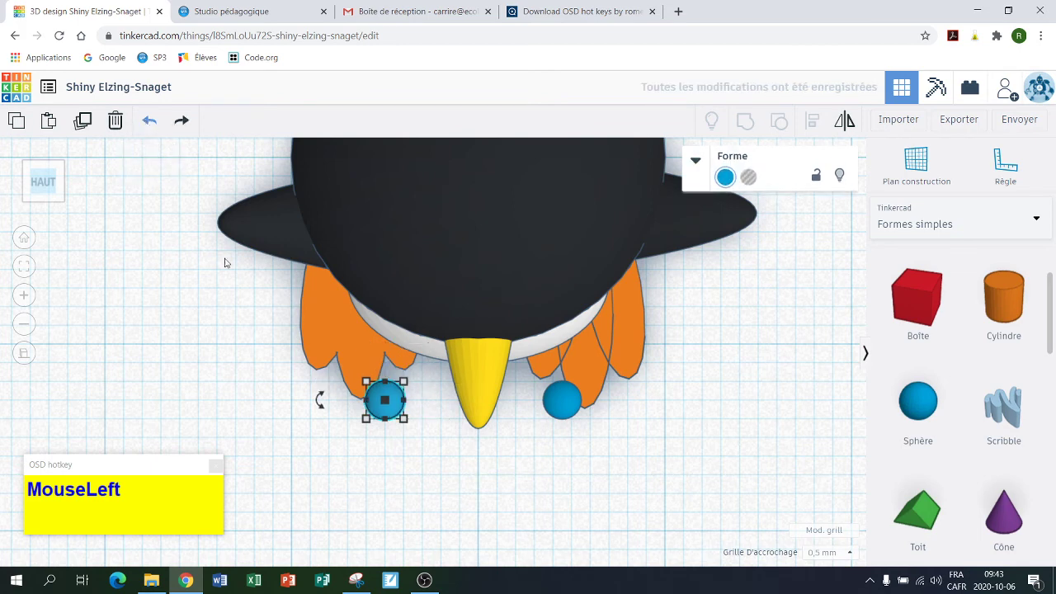
scroll(373, 419, "up", 2)
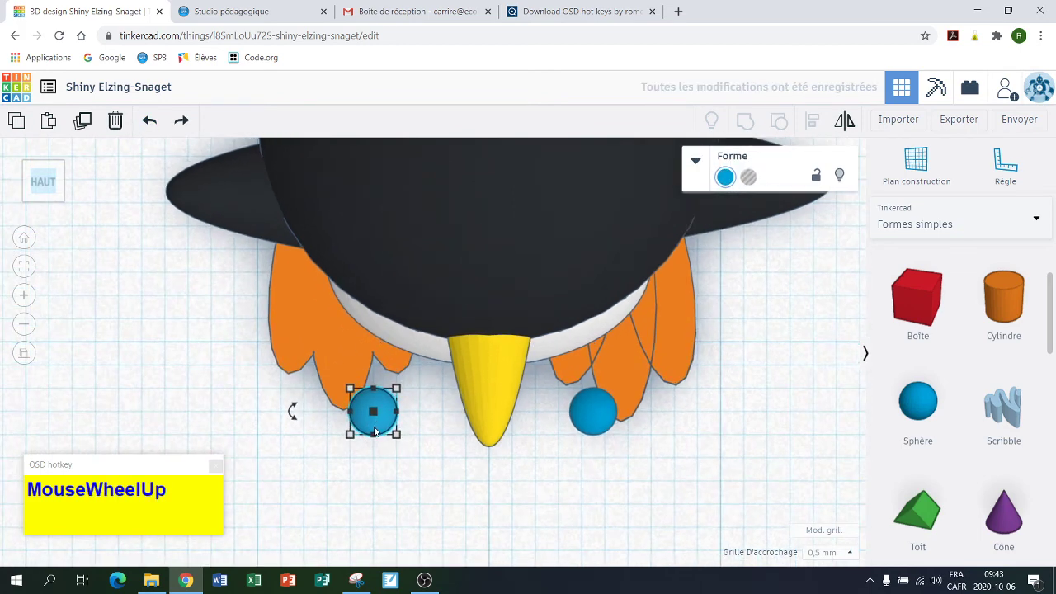
left_click_drag(376, 431, 381, 308)
left_click(602, 413)
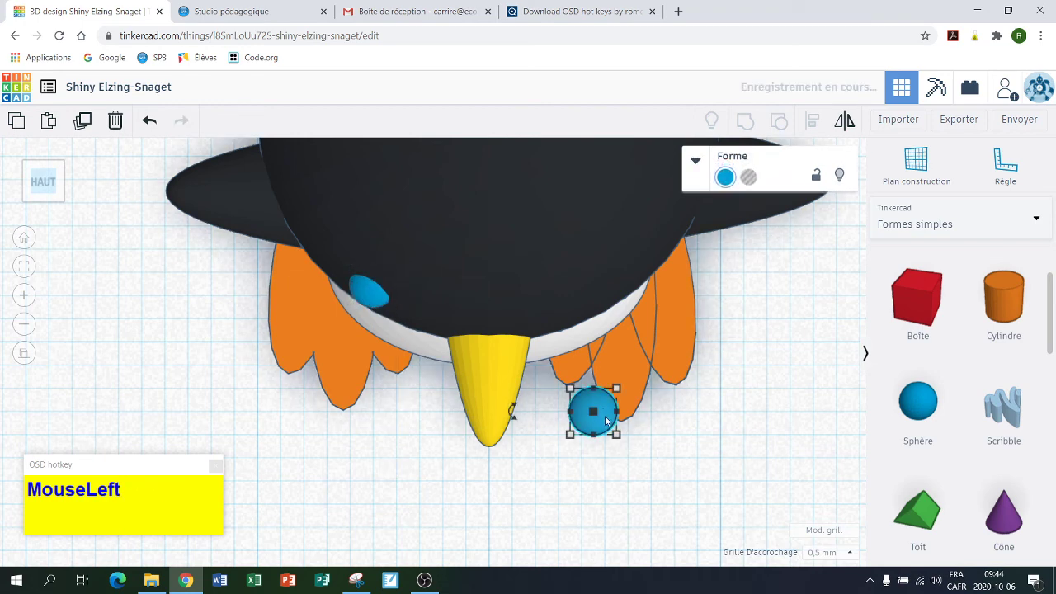
left_click_drag(604, 413, 616, 297)
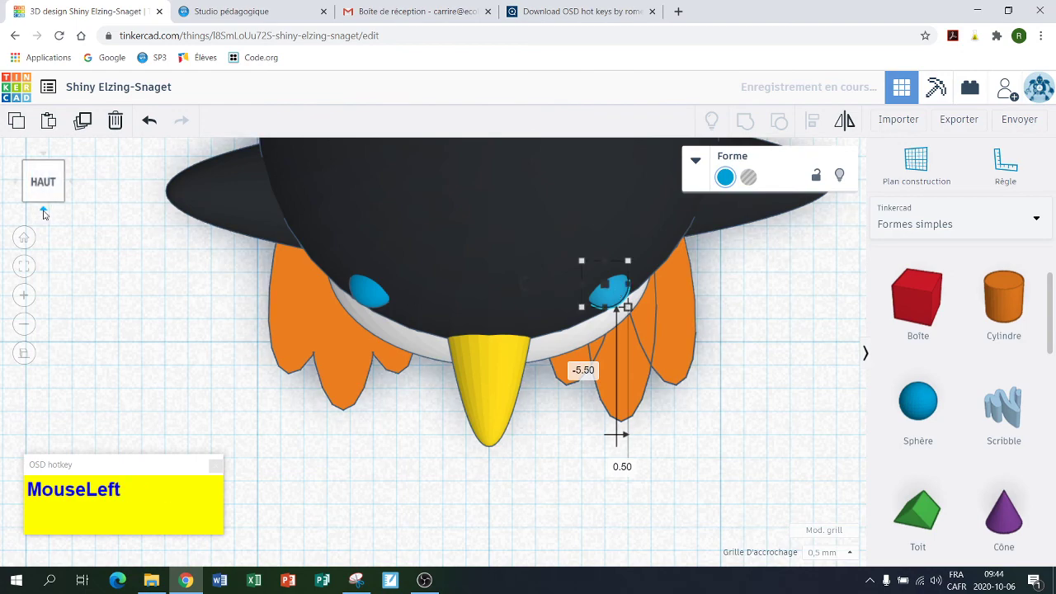
Step: Inspect the eyes' placement from the front and the whole penguin in perspective from several angles
left_click(44, 213)
scroll(173, 303, "down", 3)
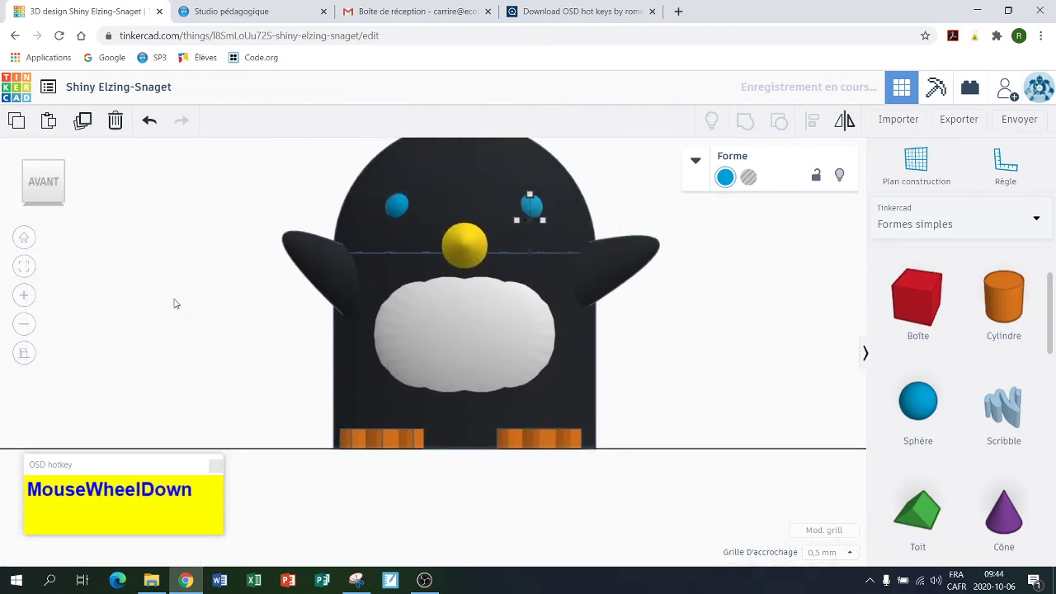
left_click(142, 209)
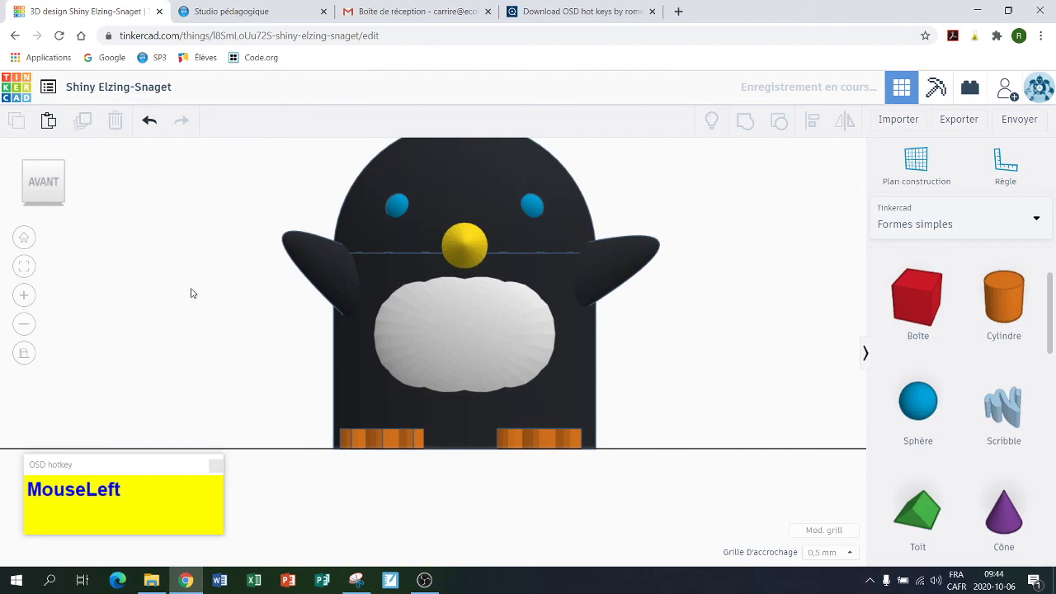
left_click(63, 169)
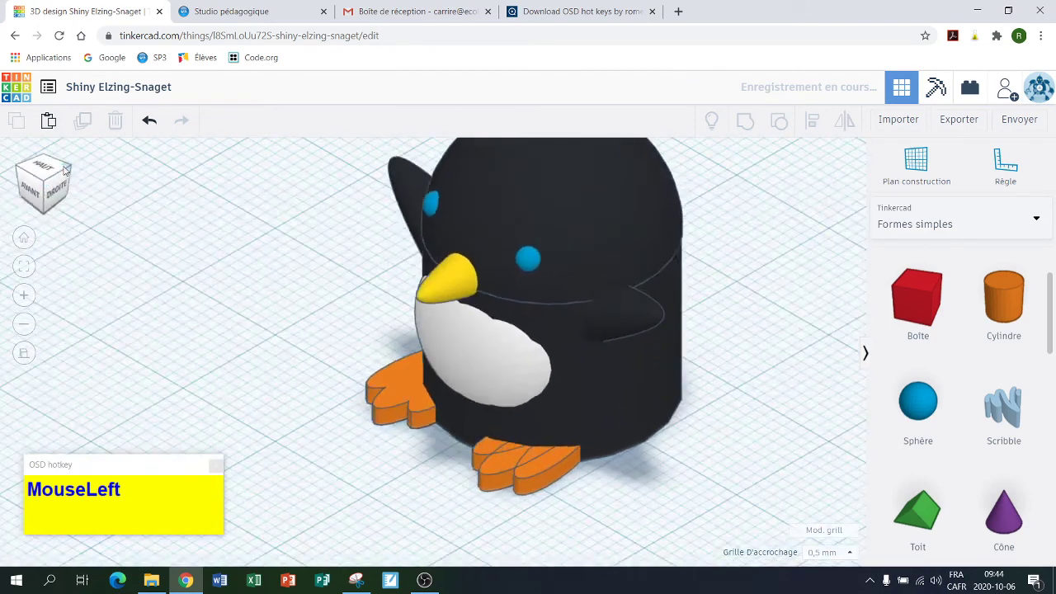
scroll(102, 320, "down", 2)
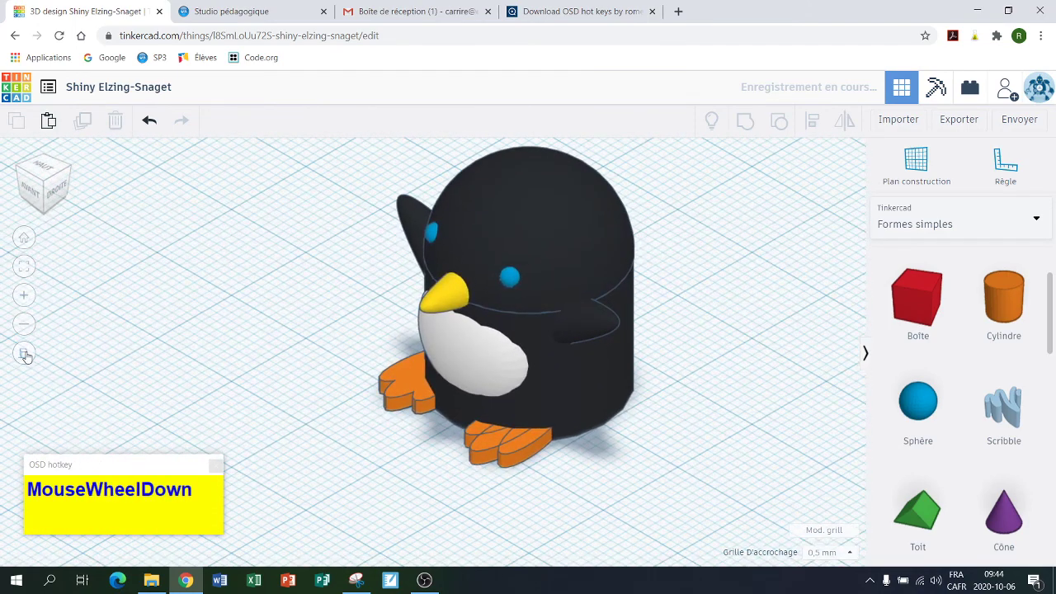
left_click(23, 353)
scroll(260, 393, "down", 5)
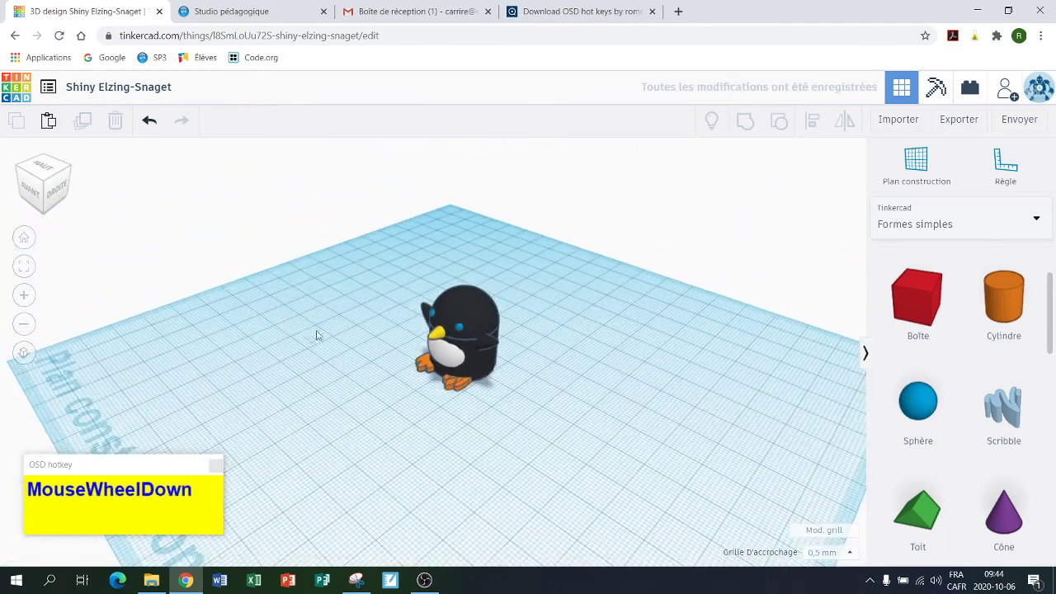
right_click_drag(401, 299, 583, 302)
right_click_drag(289, 334, 623, 371)
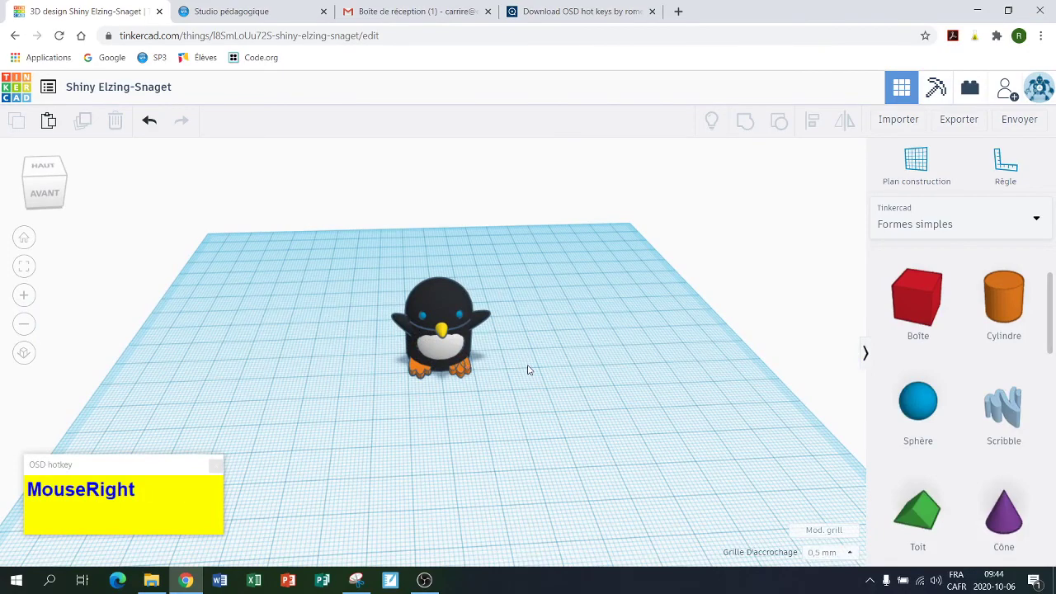
scroll(526, 372, "up", 3)
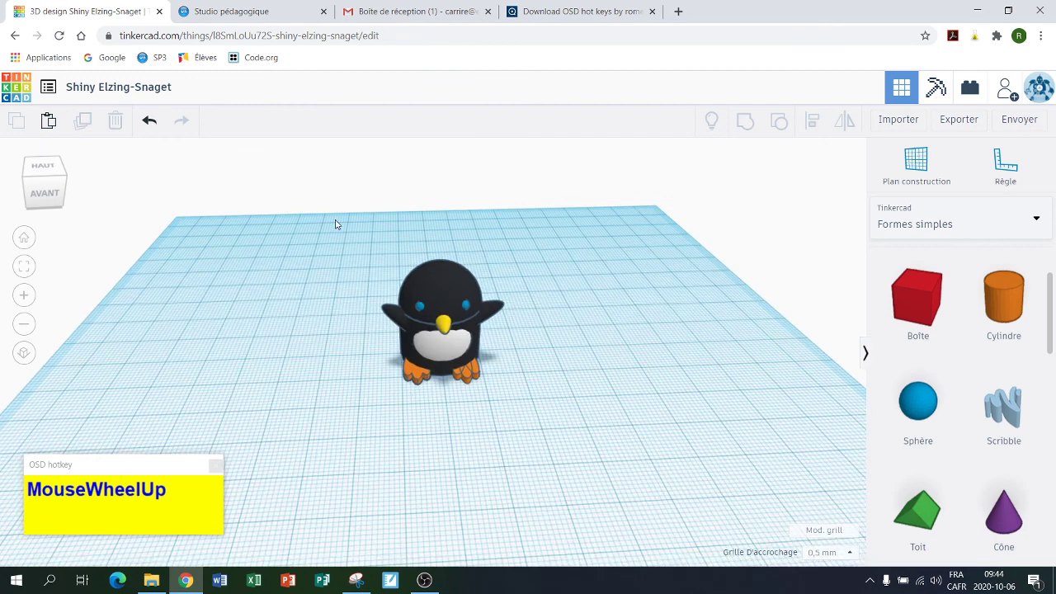
Step: Select all of the penguin's parts and group them into a single object
left_click_drag(326, 240, 582, 434)
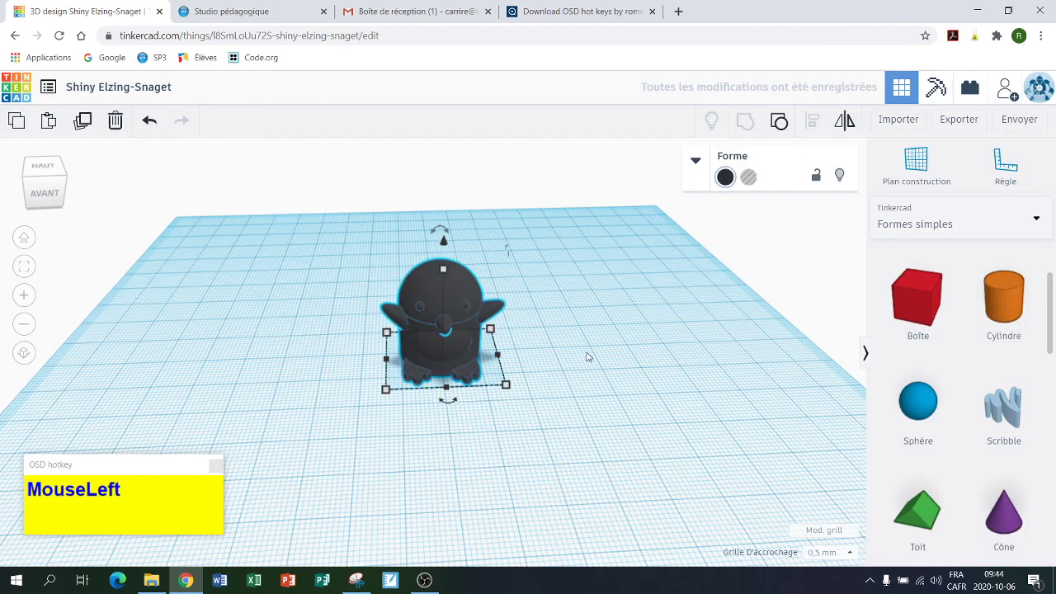
scroll(507, 367, "up", 5)
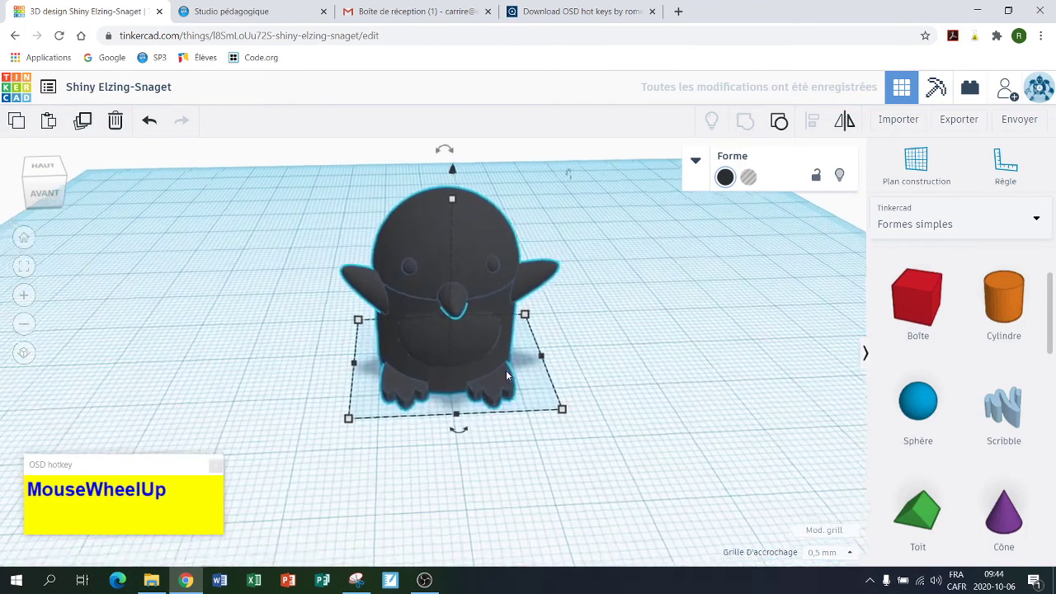
scroll(507, 375, "up", 5)
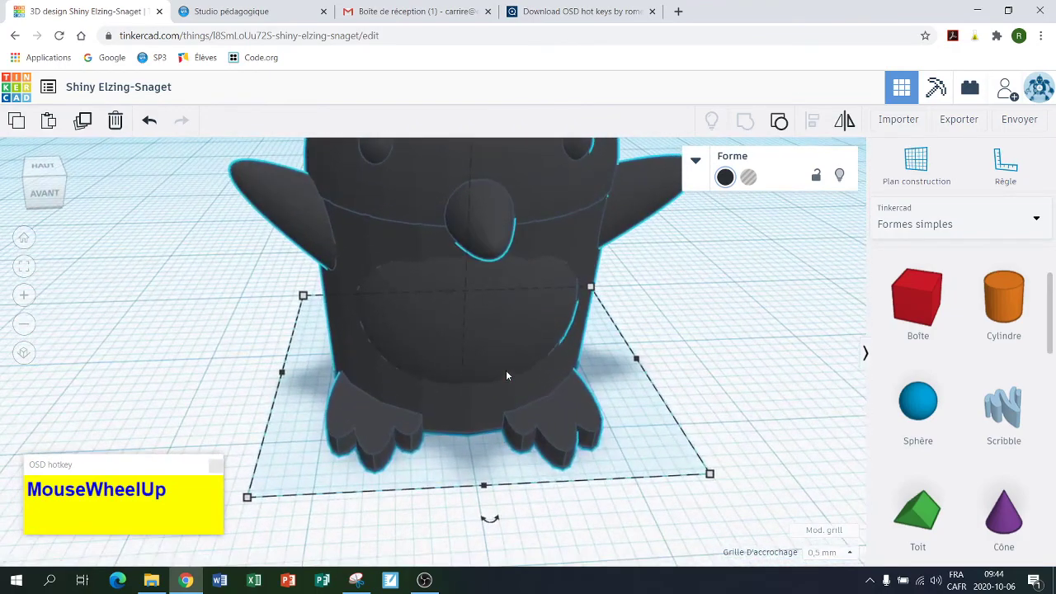
scroll(507, 376, "down", 6)
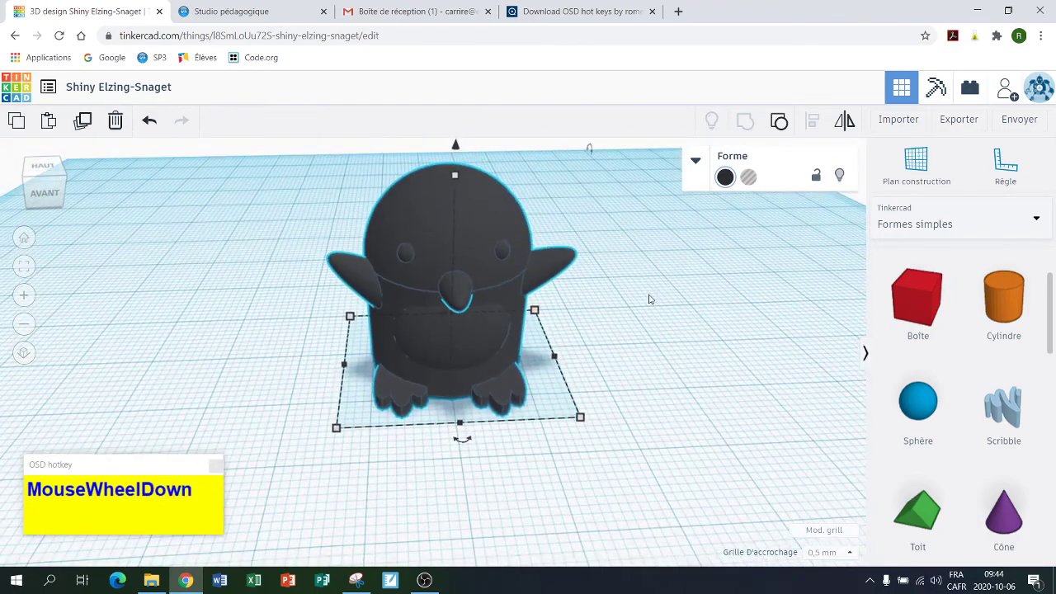
right_click_drag(649, 300, 715, 275)
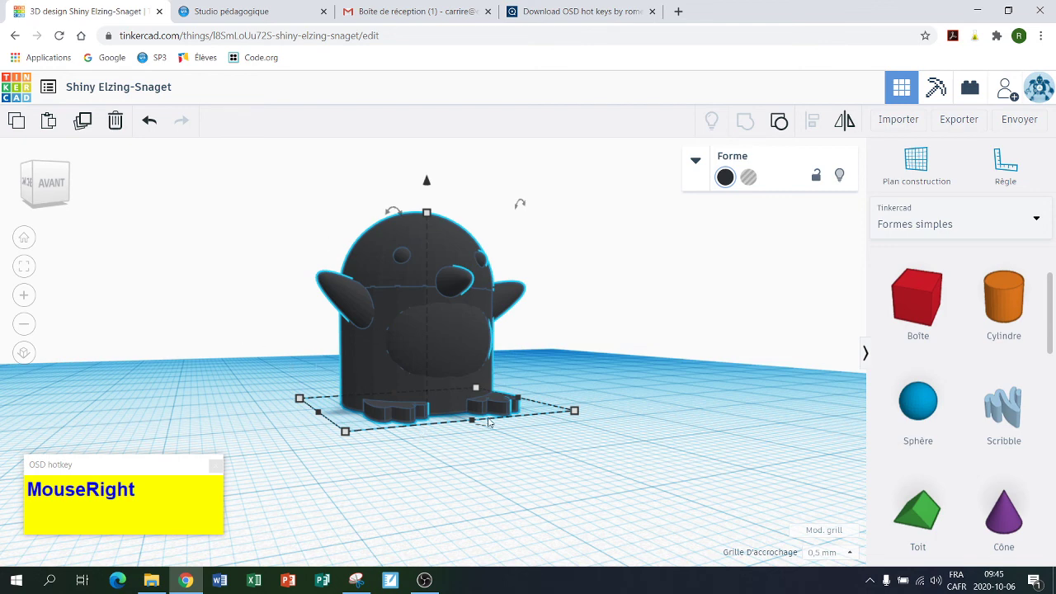
left_click(630, 447)
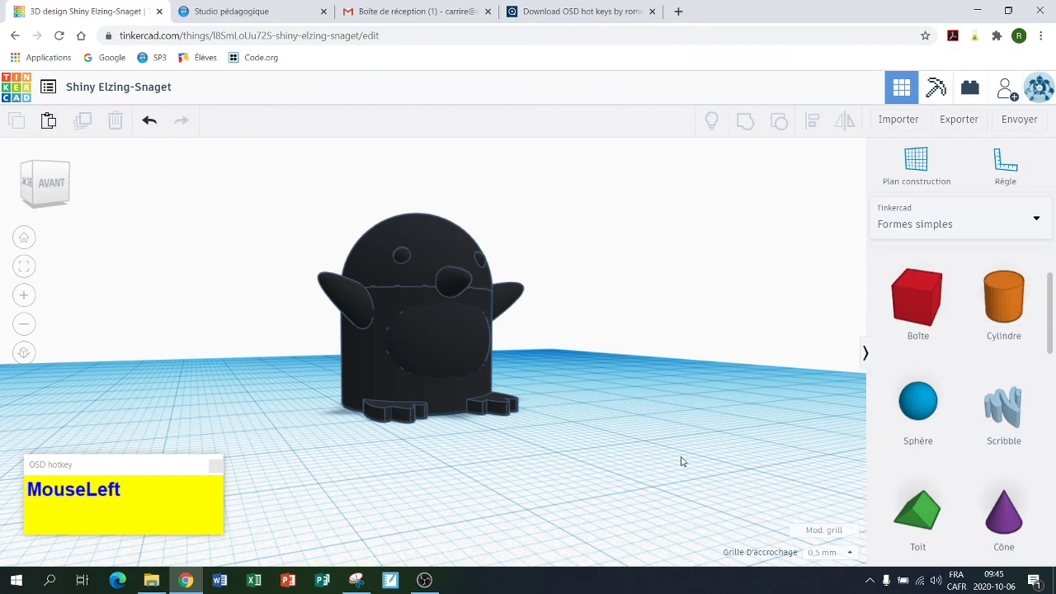